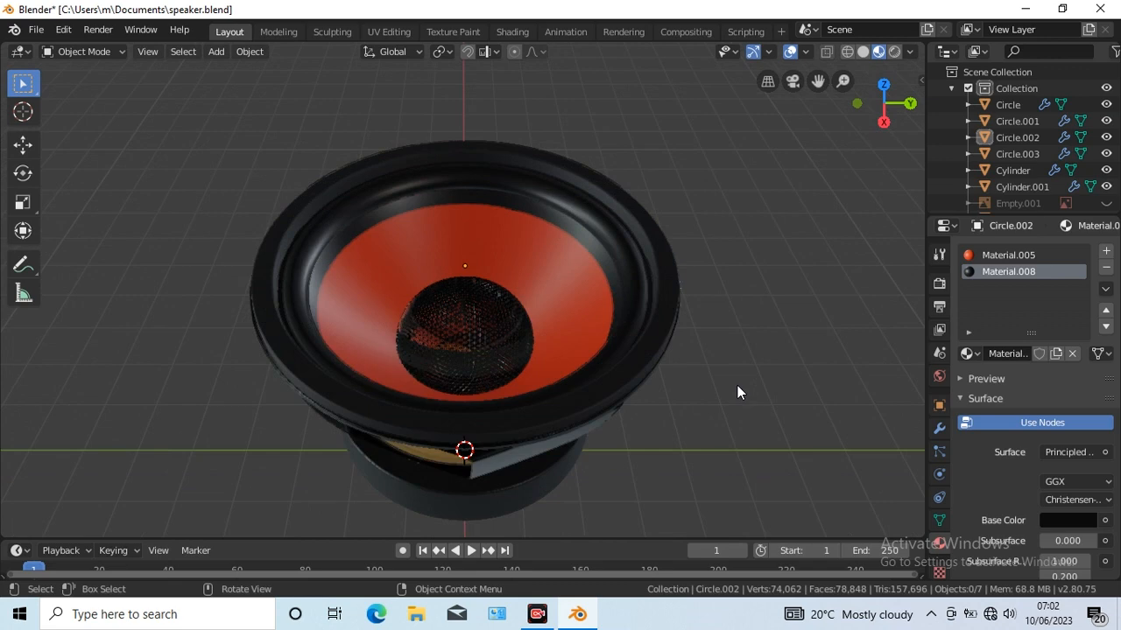
Step: Examine the finished speaker model from directly above down to its side
key(KP_8)
key(KP_8)
key(KP_8)
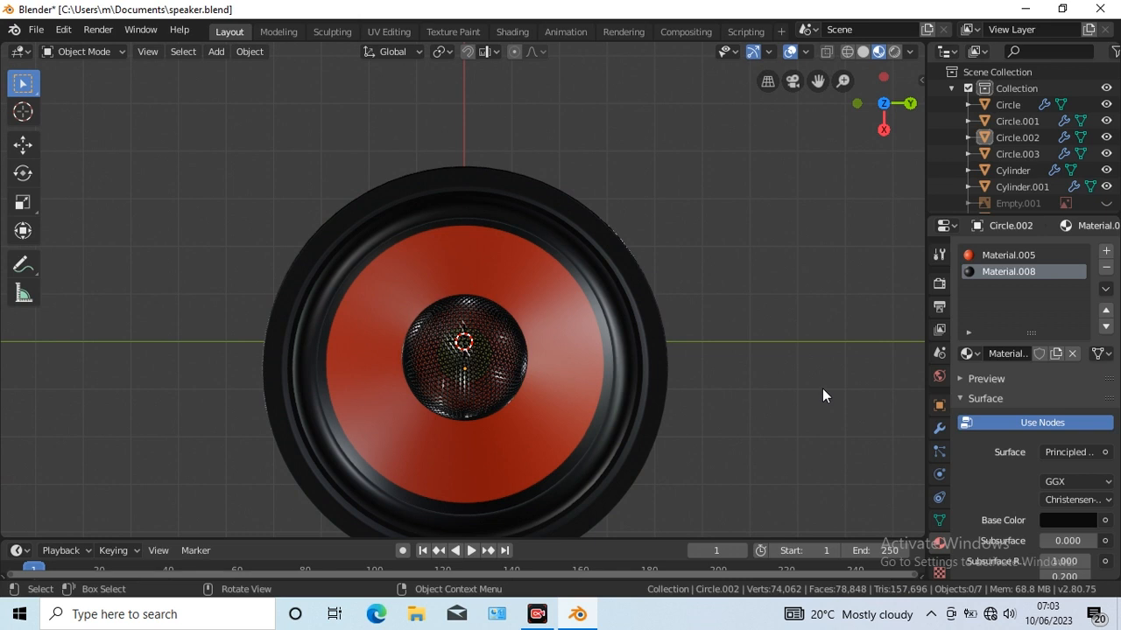
key(KP_2)
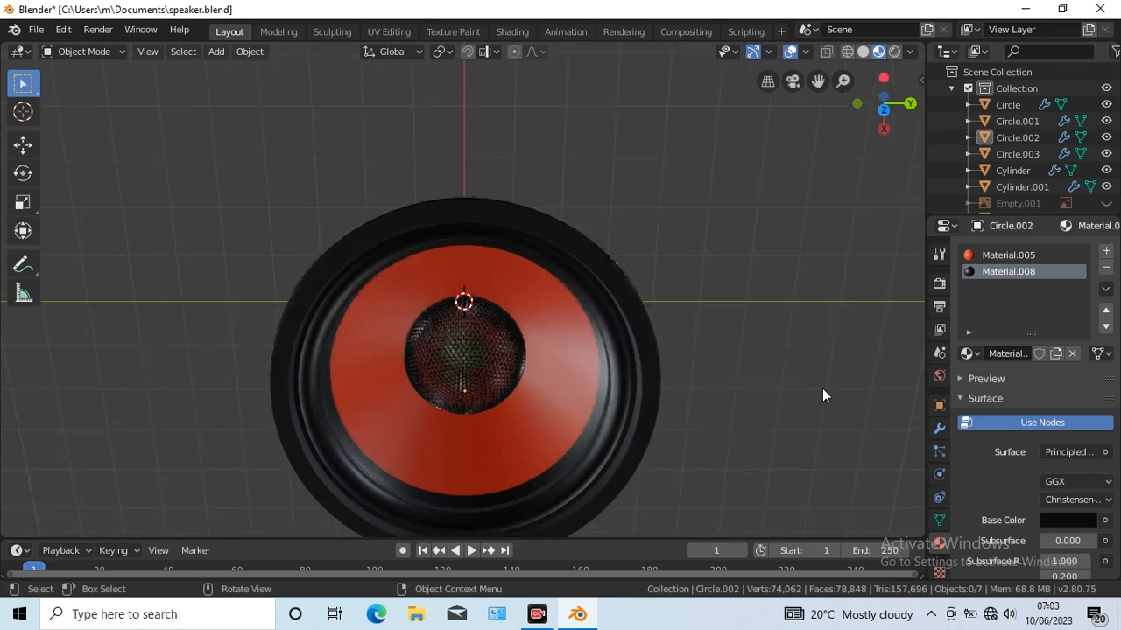
key(KP_8)
key(KP_8)
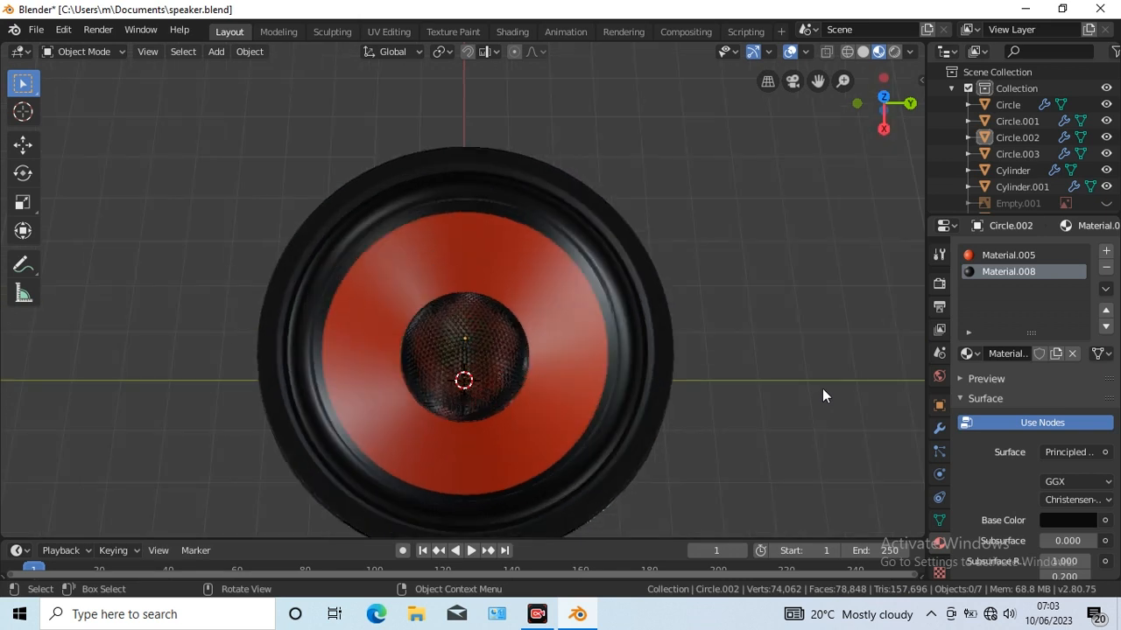
key(KP_8)
key(KP_8)
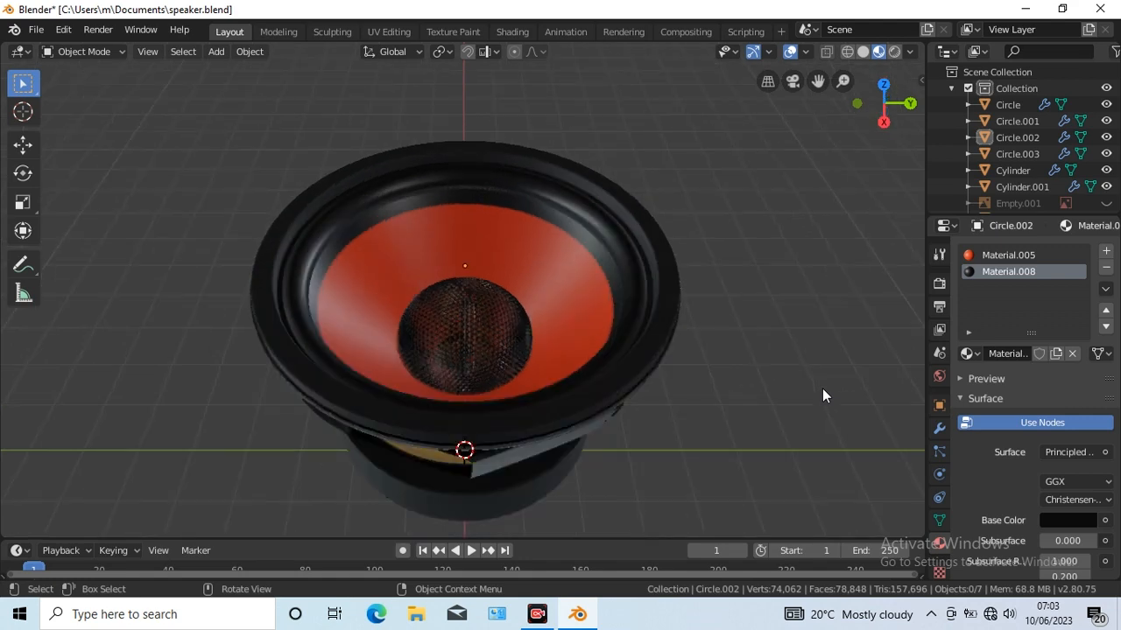
key(KP_8)
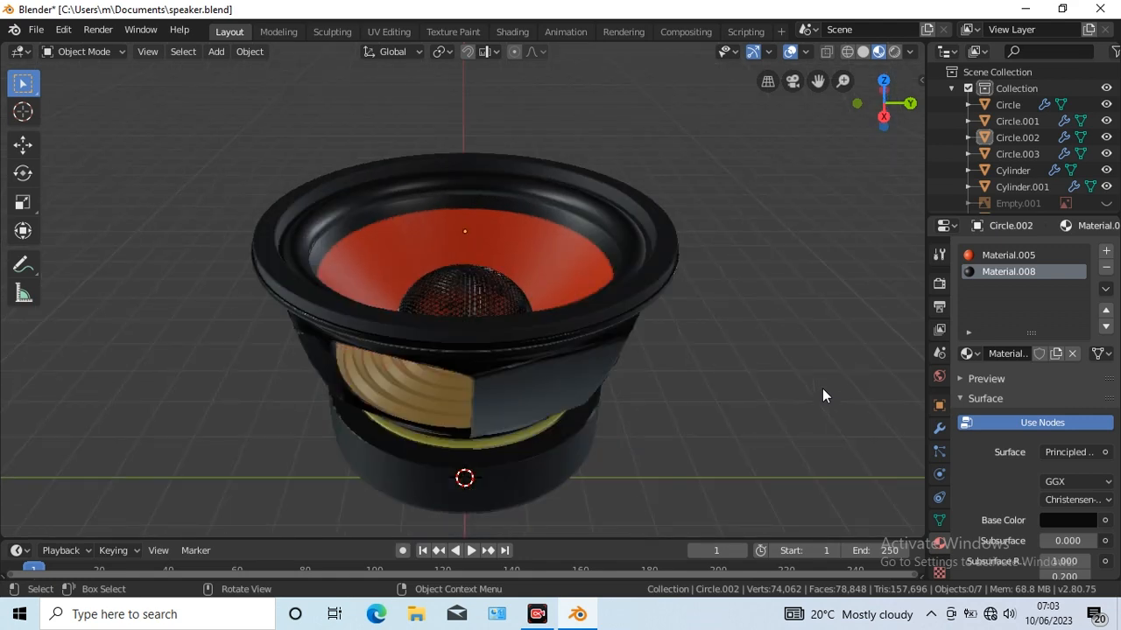
key(KP_8)
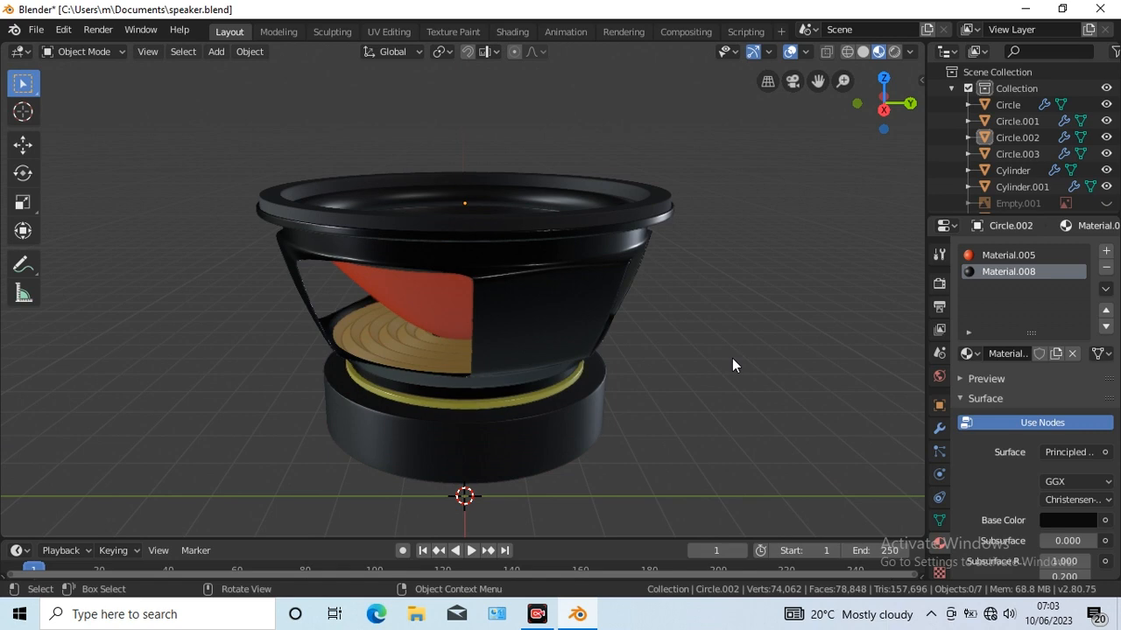
key(KP_2)
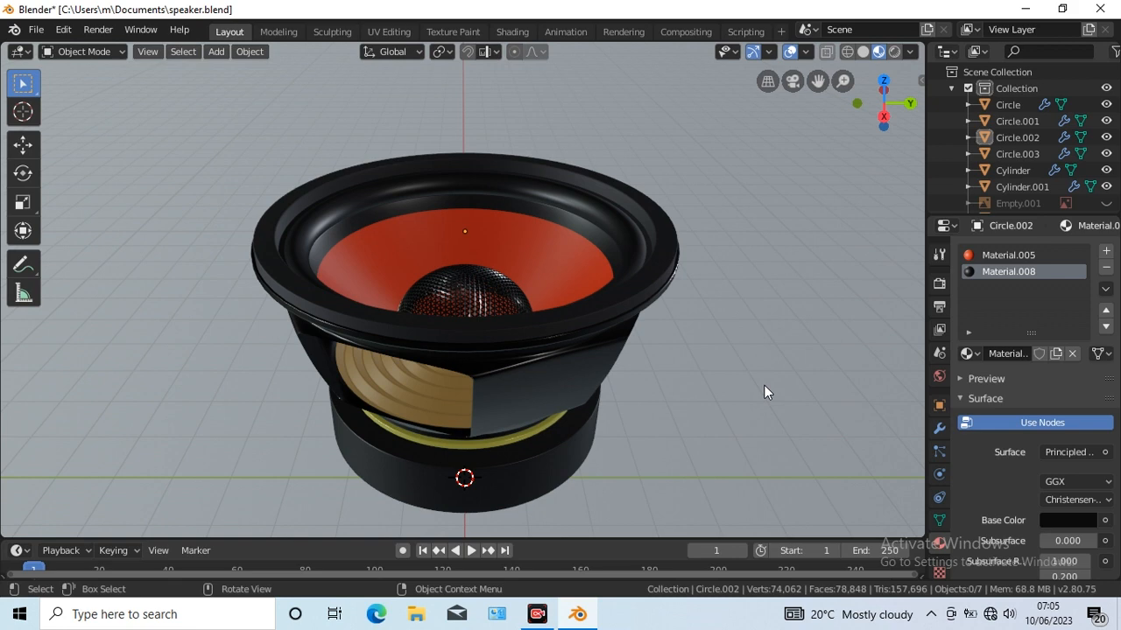
Step: Inspect the finished speaker's frame, cone and base all the way around its vertical axis
key(KP_4)
key(KP_4)
key(KP_4)
key(KP_4)
key(KP_4)
key(KP_4)
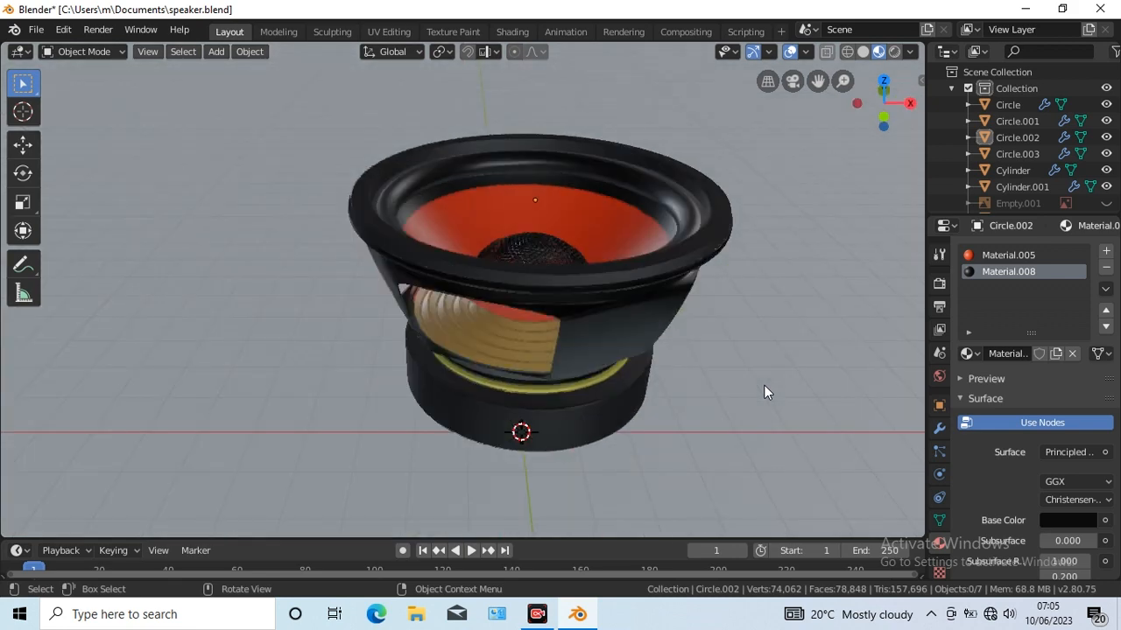
key(KP_4)
key(KP_4)
key(KP_4)
key(KP_4)
key(KP_4)
key(KP_4)
key(KP_4)
key(KP_4)
key(KP_4)
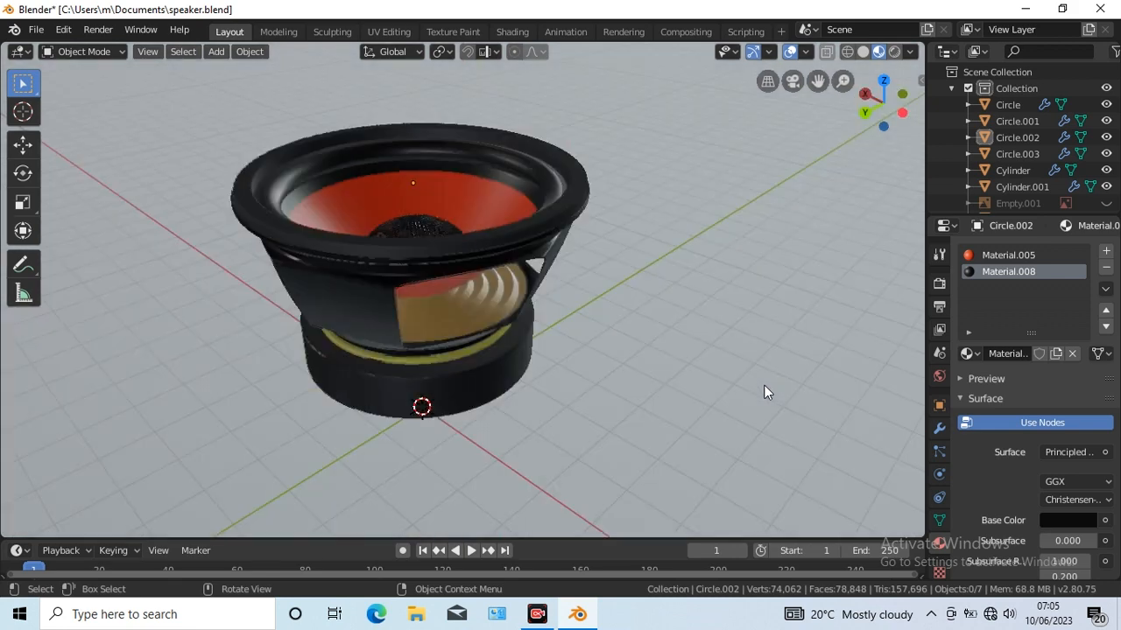
key(KP_4)
key(KP_4)
key(KP_4)
key(KP_4)
key(KP_4)
key(KP_4)
key(KP_4)
key(KP_4)
key(KP_4)
key(KP_4)
key(KP_4)
key(KP_4)
key(KP_4)
key(KP_4)
key(KP_4)
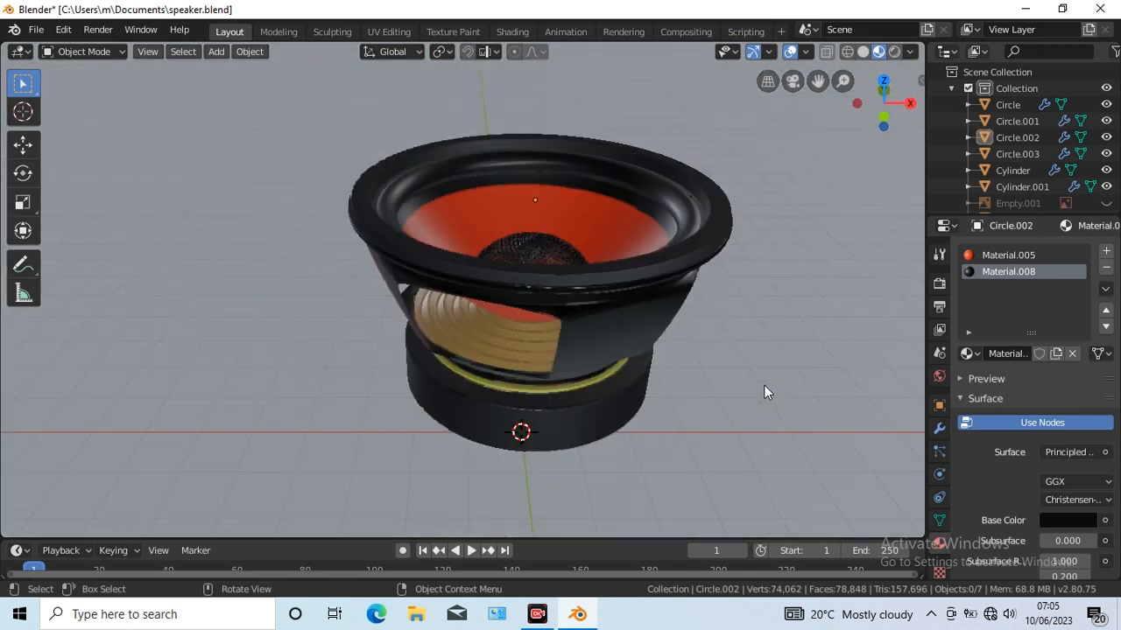
key(KP_4)
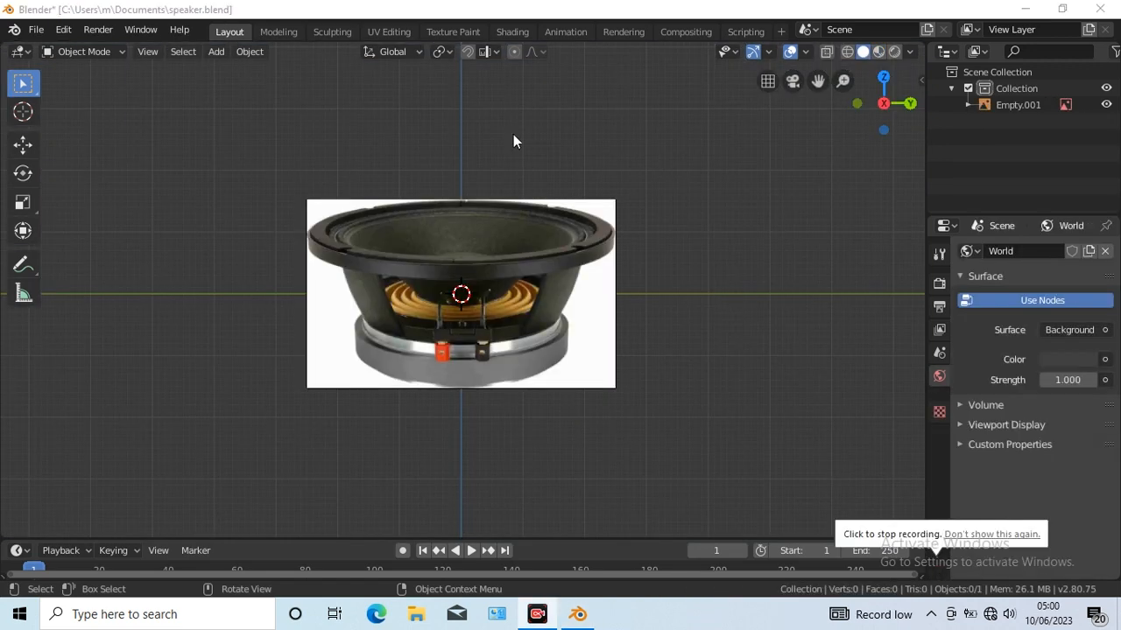
Step: Add a cylinder mesh with 12 vertices over the speaker reference image
click(216, 50)
click(216, 50)
click(216, 51)
mouse_move(237, 70)
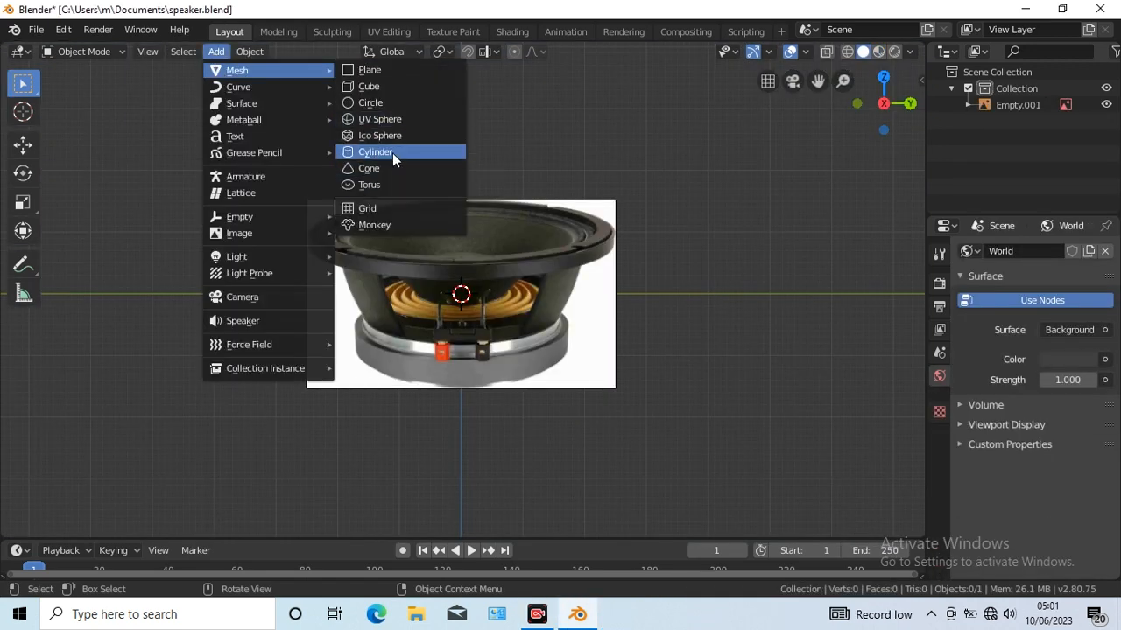
click(393, 152)
text(12)
key(Return)
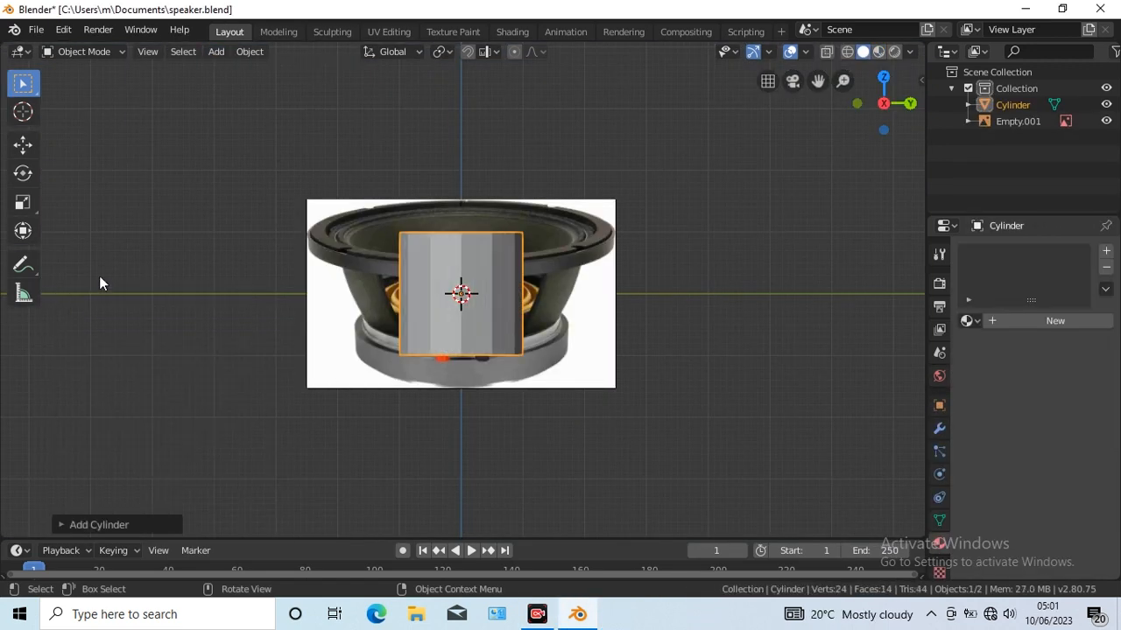
Step: Move the cylinder down to the magnet base in the reference image and scale it to about half size
click(23, 145)
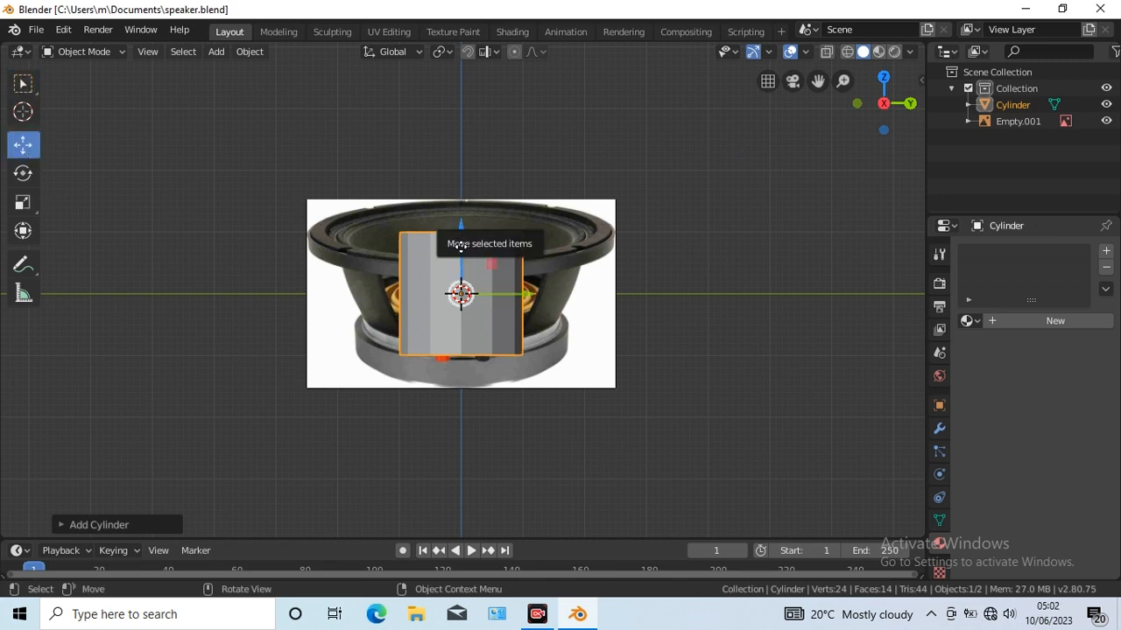
drag(459, 248, 463, 317)
key(shift+space)
key(s)
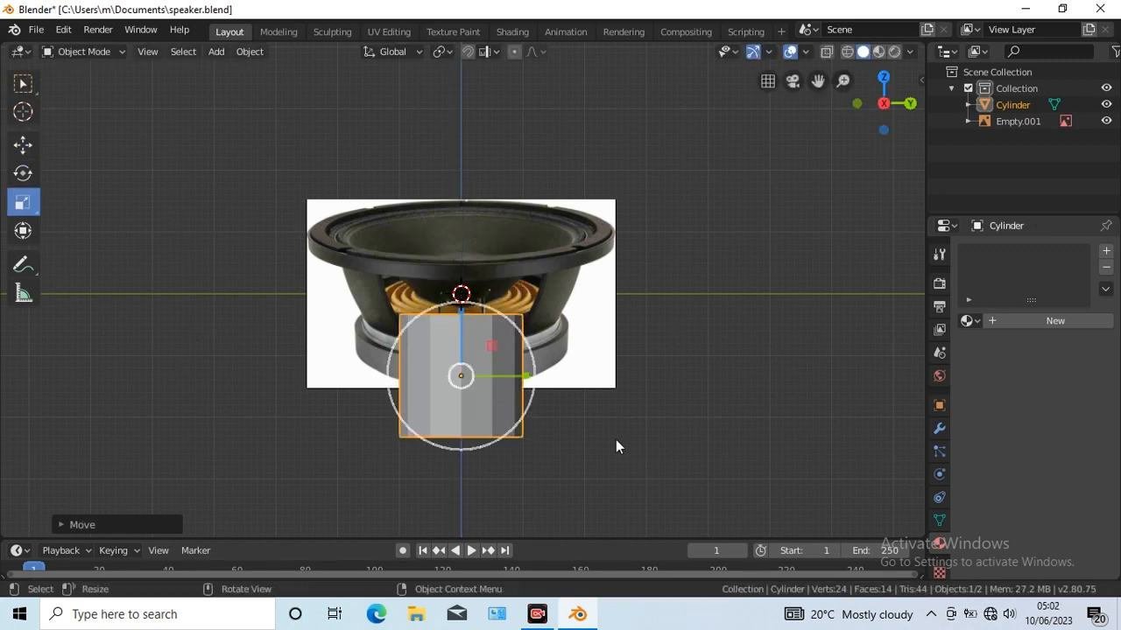
key(s)
click(538, 401)
scroll(811, 283, up, 4)
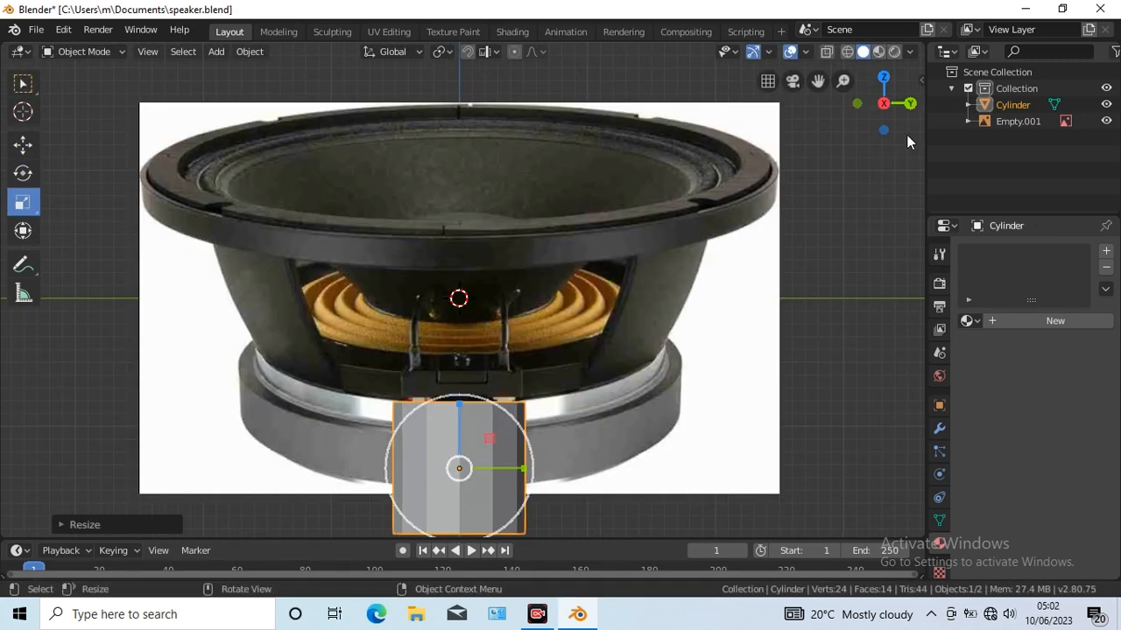
Step: Hide the reference image and add loop cuts near the upper and lower ends of the cylinder in Edit Mode
drag(817, 81, 816, 0)
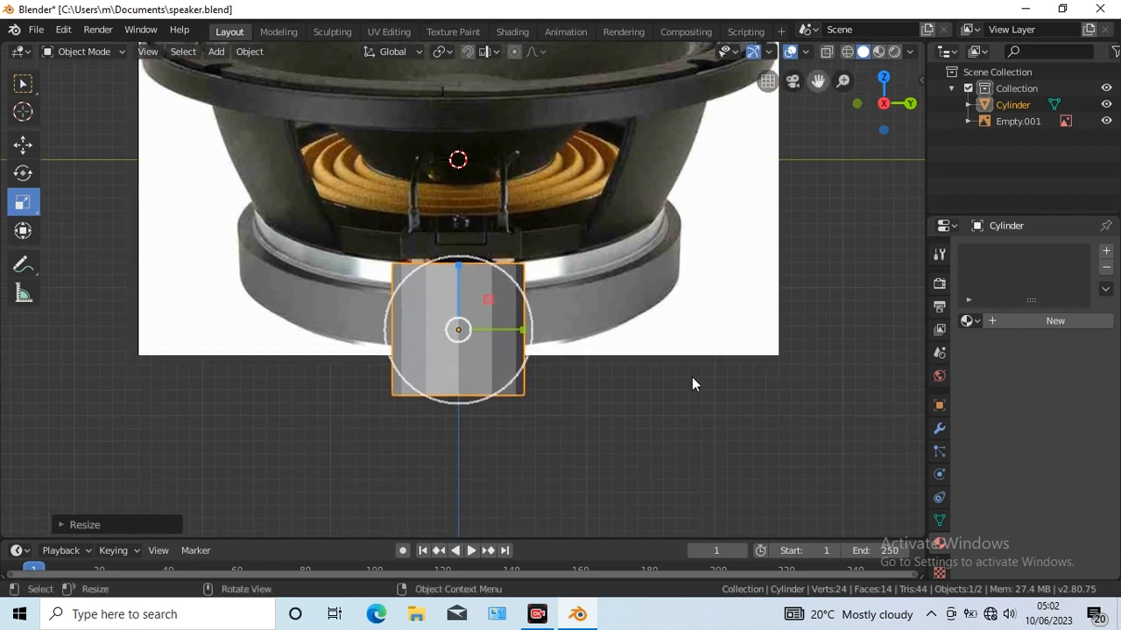
click(1105, 124)
click(22, 84)
key(Tab)
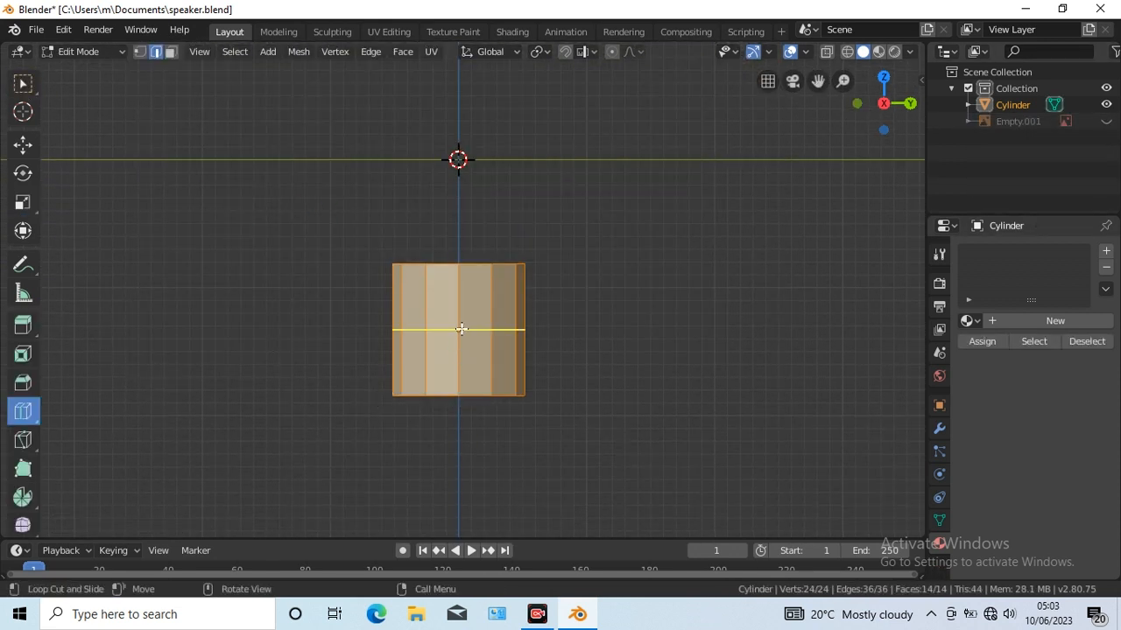
drag(461, 328, 459, 278)
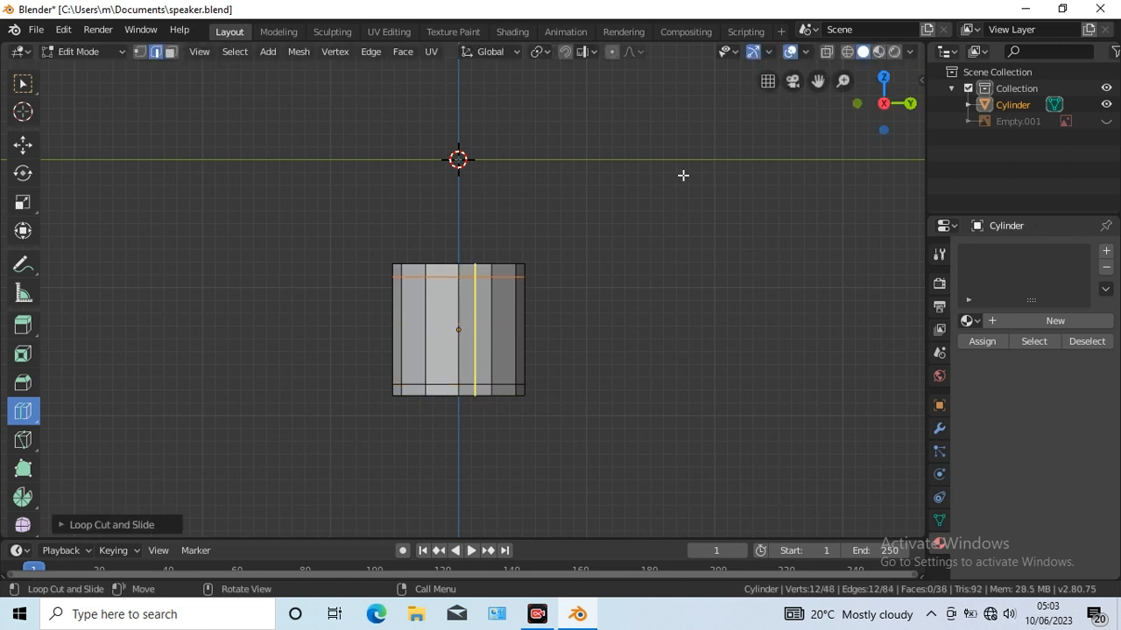
Step: Inset the band of side faces at the cylinder's upper end and scale it outward into a thin flange as wide as the reference's base
click(824, 50)
click(170, 51)
key(w)
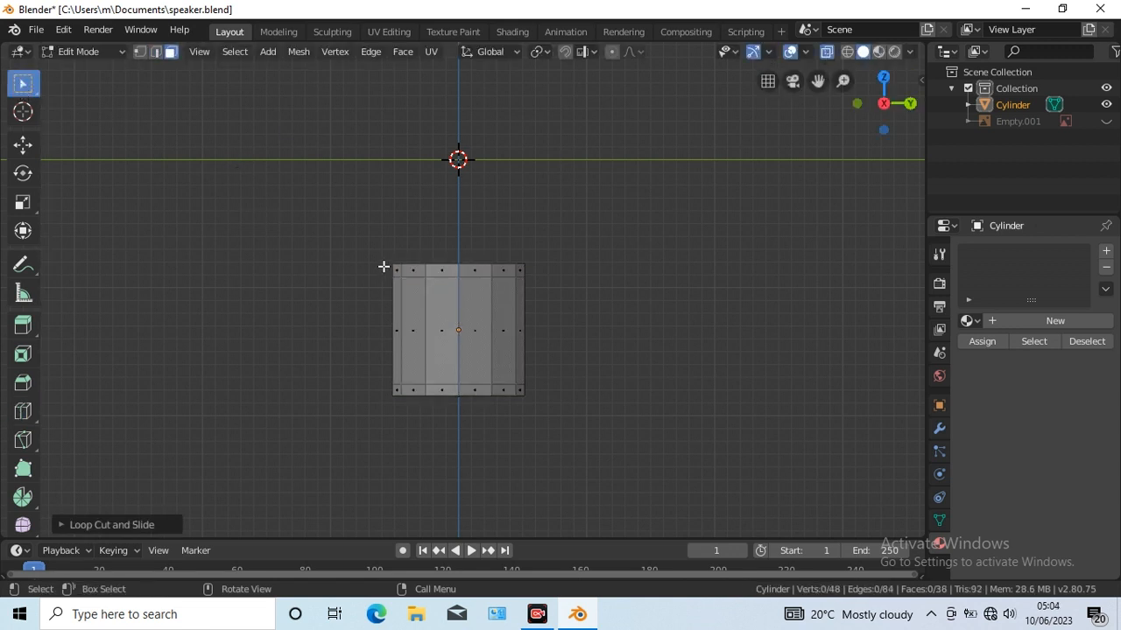
drag(383, 266, 581, 274)
click(1106, 120)
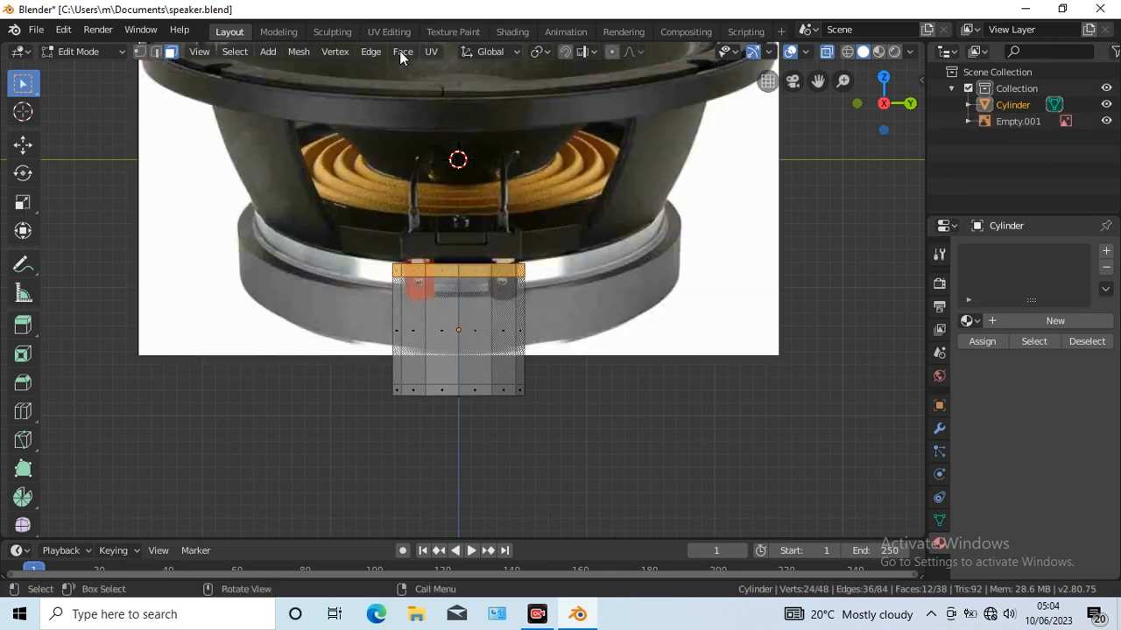
click(400, 51)
click(419, 125)
click(418, 126)
click(22, 206)
drag(523, 270, 124, 289)
key(s)
key(z)
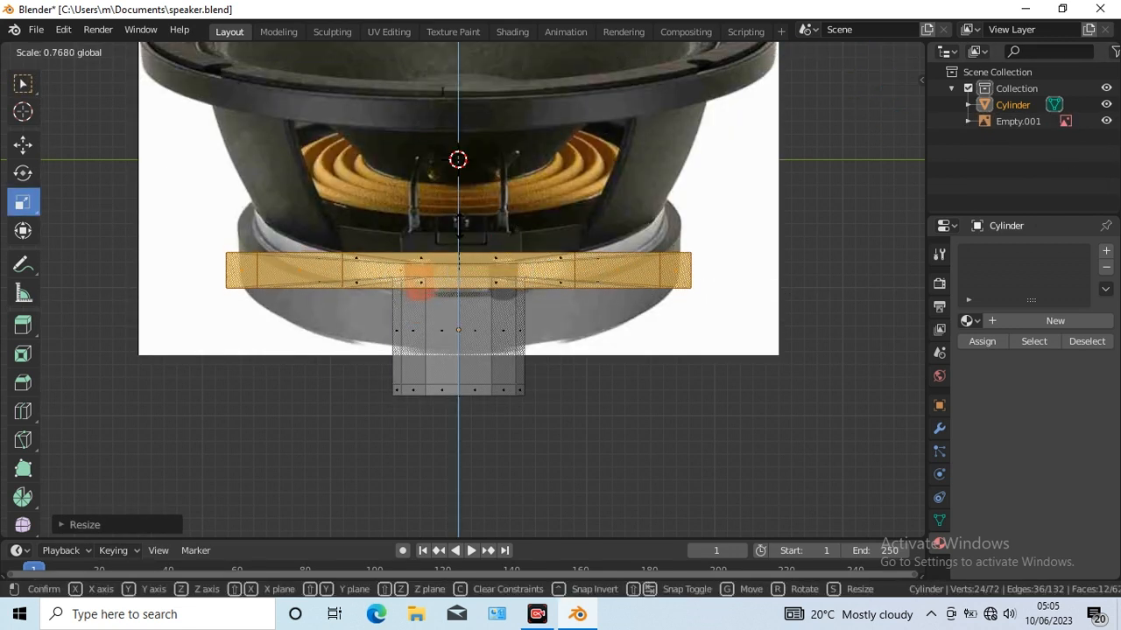
key(Return)
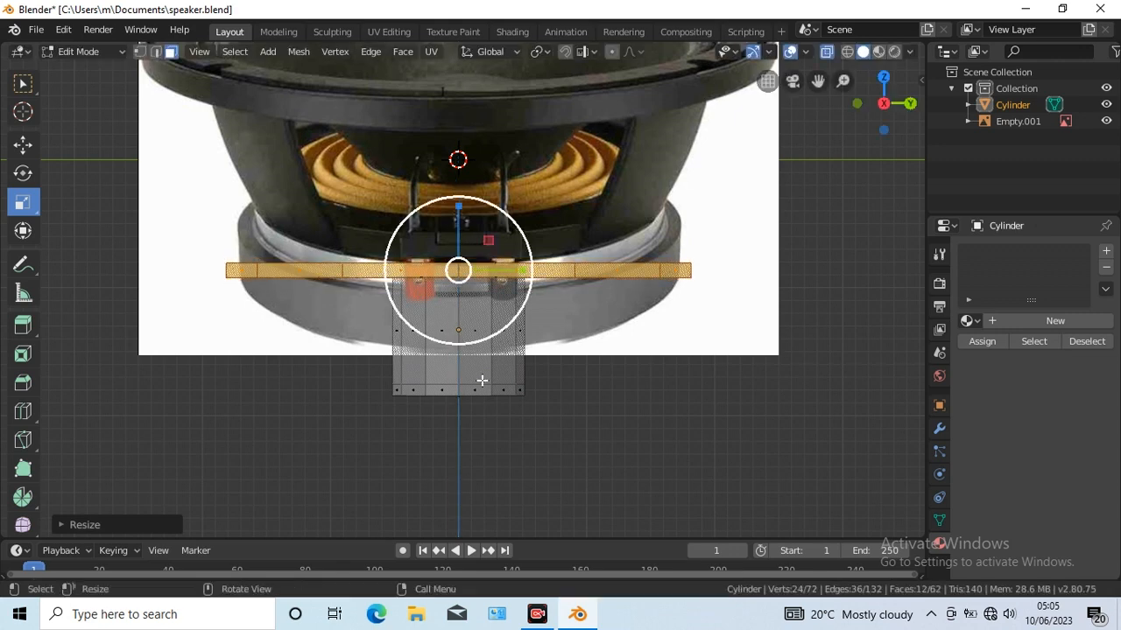
Step: Hide the reference image, inset the band of side faces at the cylinder's lower end and scale it outward into a matching thin flange
click(1106, 121)
key(w)
drag(548, 391, 858, 440)
click(396, 52)
click(411, 124)
click(23, 202)
drag(457, 328, 460, 370)
Step: Add a Subdivision Surface modifier to the flanged cylinder with viewport subdivisions set to 3
click(939, 428)
click(1033, 251)
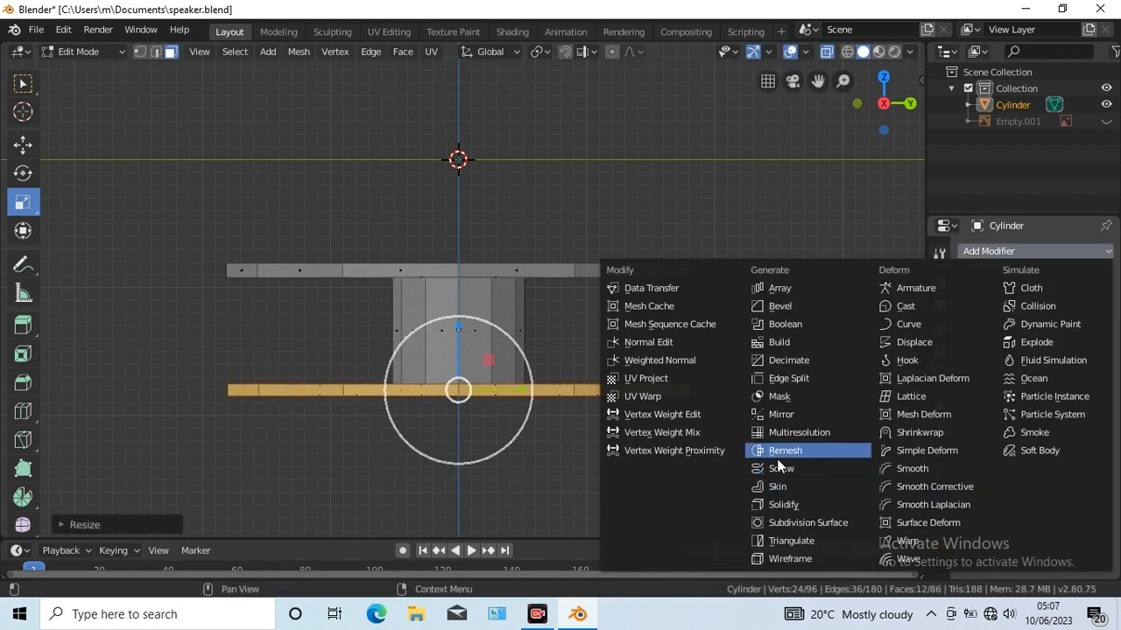
click(801, 522)
click(1025, 376)
click(1024, 376)
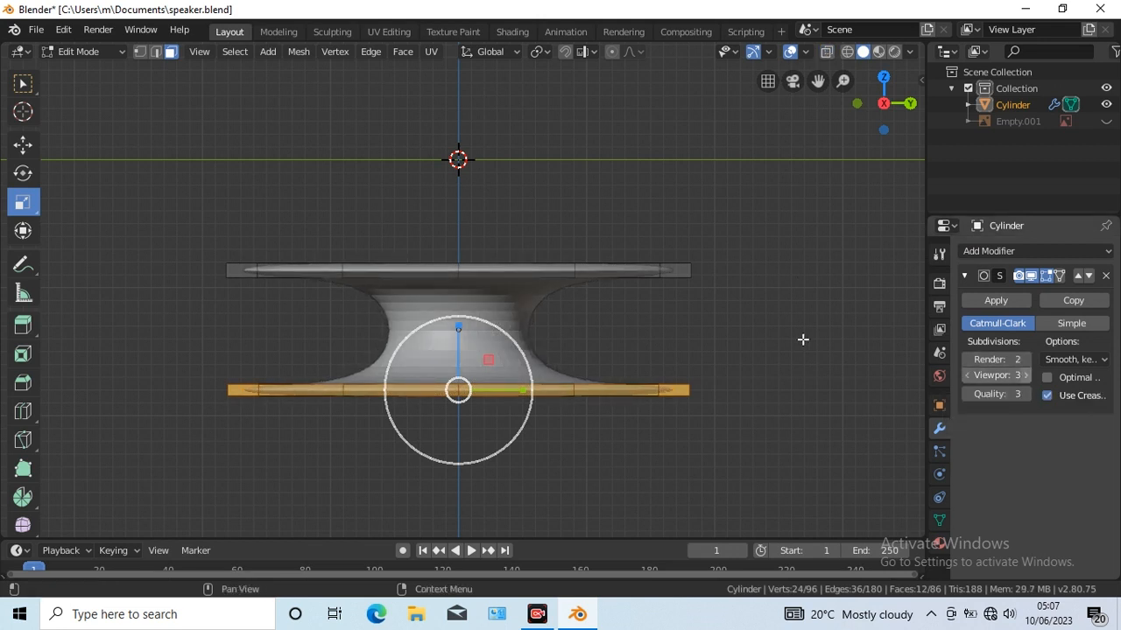
Step: Add supporting loop cuts to the central column and both flanges, and shade the object smooth in Object Mode
click(23, 411)
drag(490, 330, 507, 482)
drag(573, 271, 573, 275)
drag(572, 390, 572, 393)
key(Tab)
right_click(470, 323)
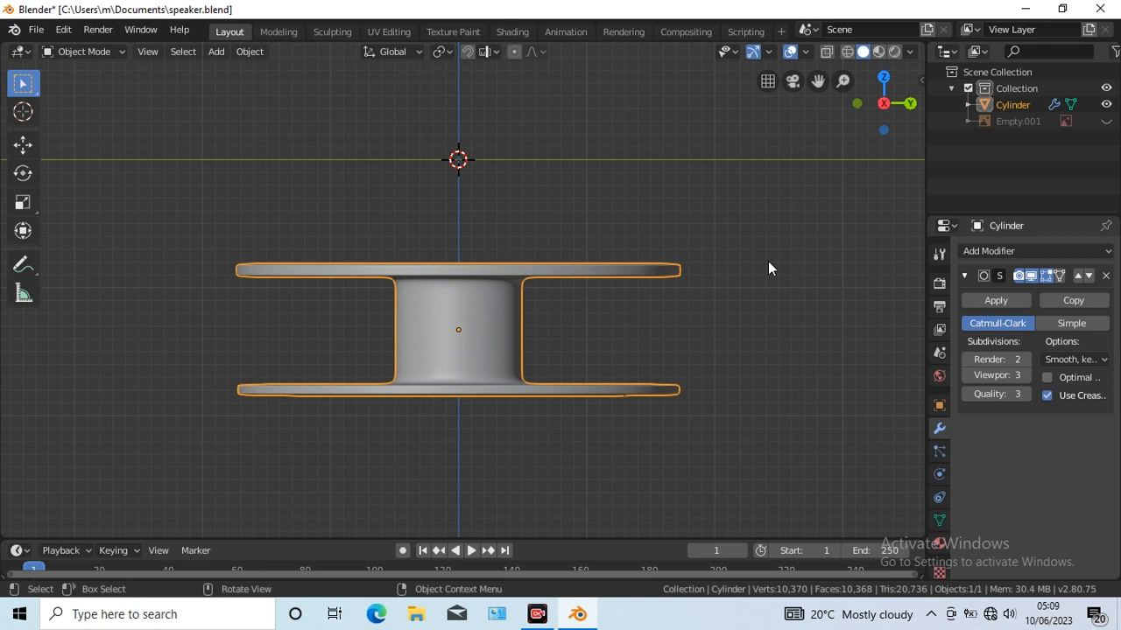
Step: Add a second cylinder, flatten it vertically and enlarge it about 2.1 times
middle_drag(768, 261, 717, 242)
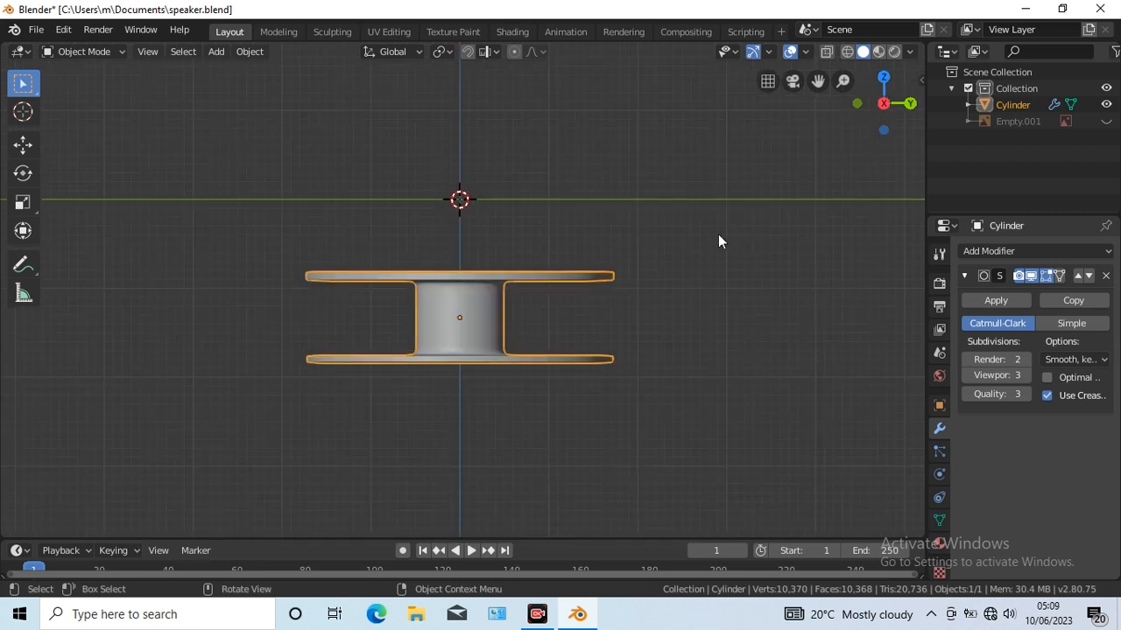
click(216, 52)
mouse_move(249, 68)
click(375, 154)
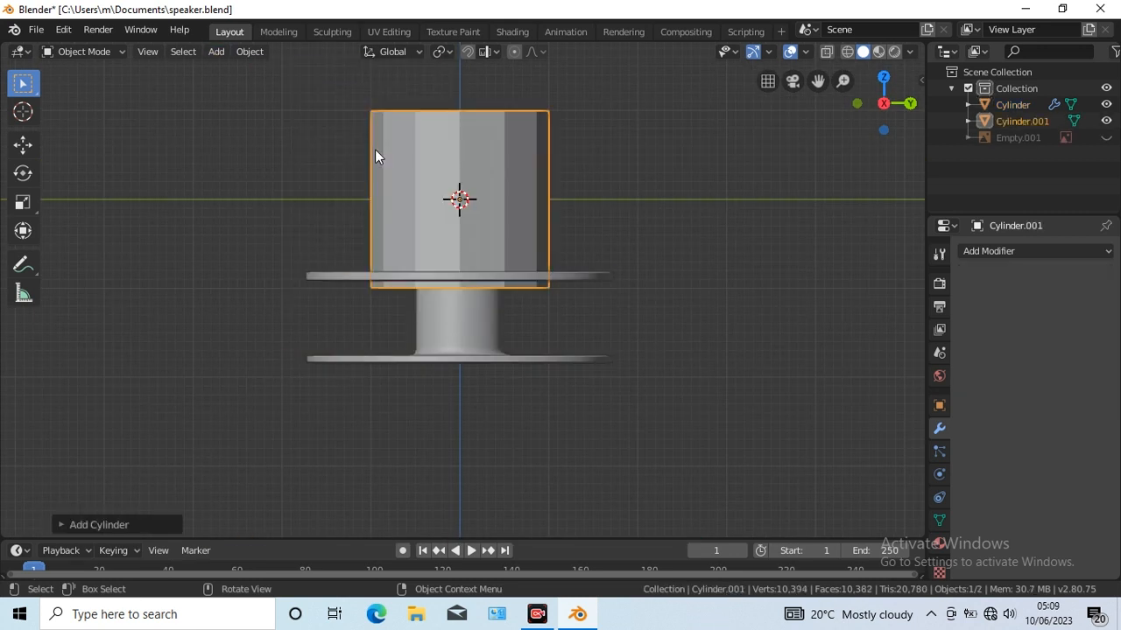
click(24, 205)
drag(460, 134, 460, 185)
key(s)
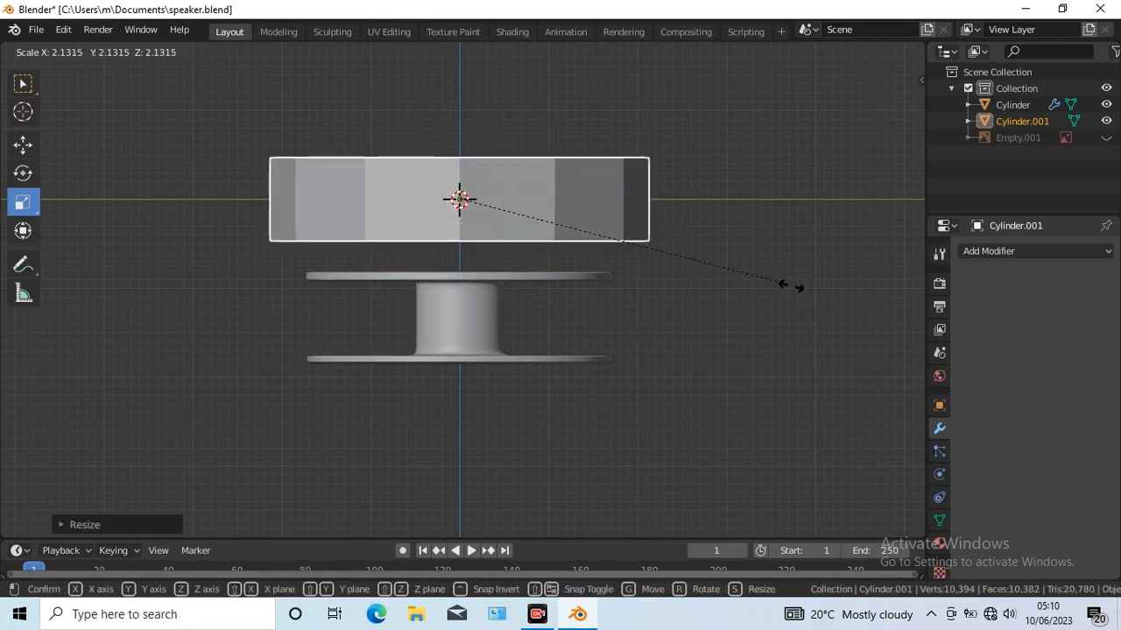
click(790, 287)
Step: Move the wide cylinder down between the two flanges and fit its height to the gap
drag(459, 134, 457, 243)
click(23, 145)
click(23, 203)
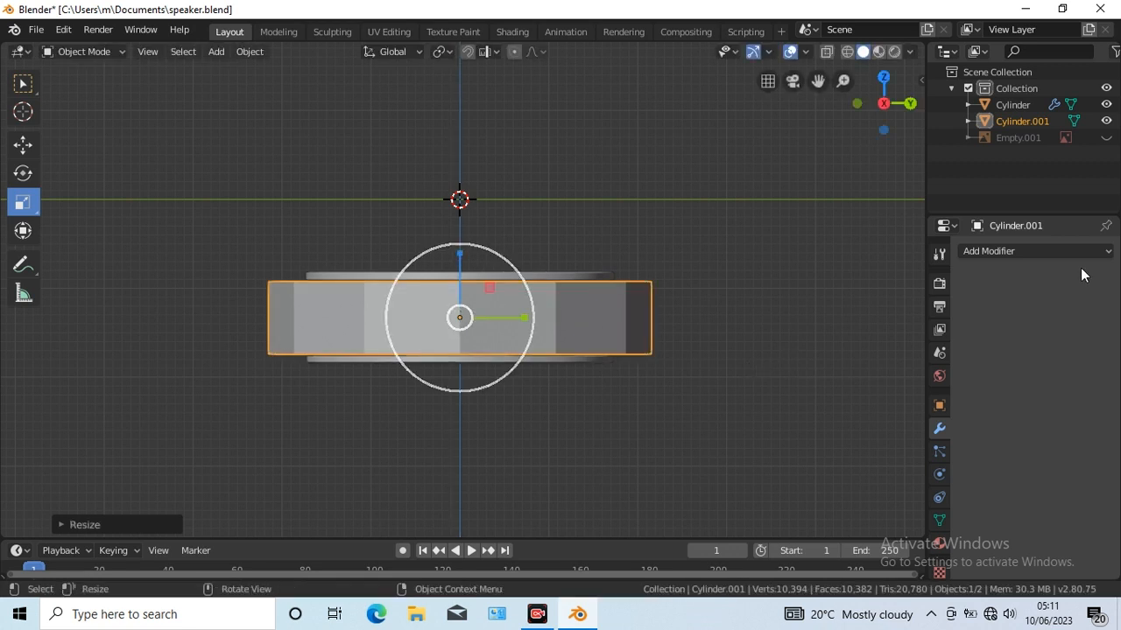
Step: Add a Subdivision Surface modifier to the wide cylinder with viewport subdivisions set to 3
click(1033, 252)
click(796, 521)
click(1025, 375)
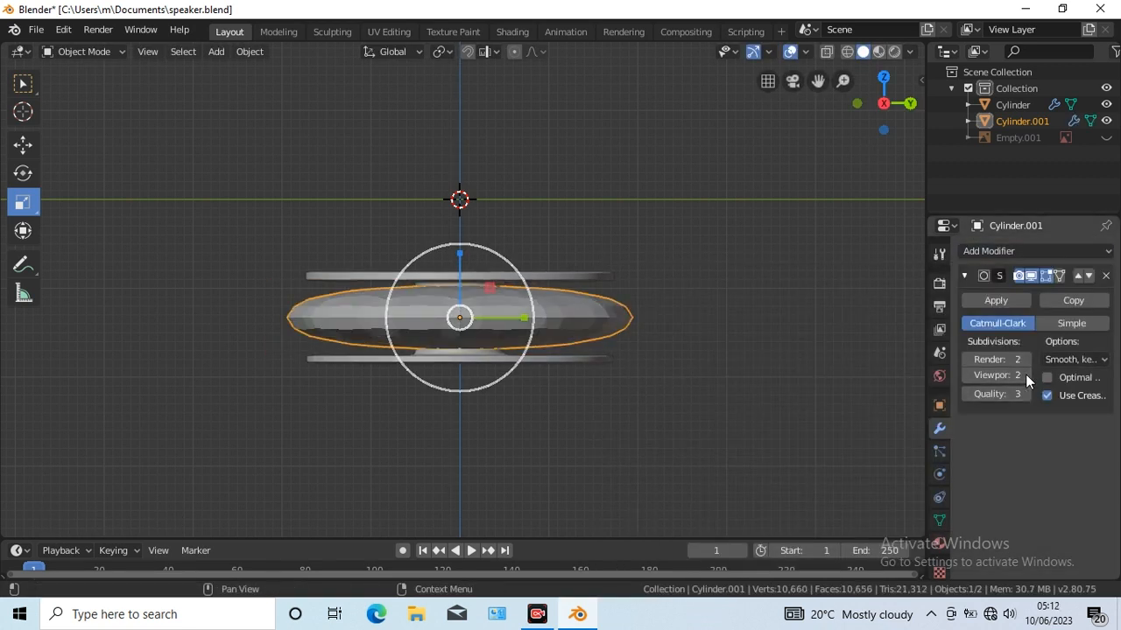
click(1026, 375)
Step: Add loop cuts close to the wide cylinder's upper and lower rims in Edit Mode, and hide the flanged cylinder
key(Tab)
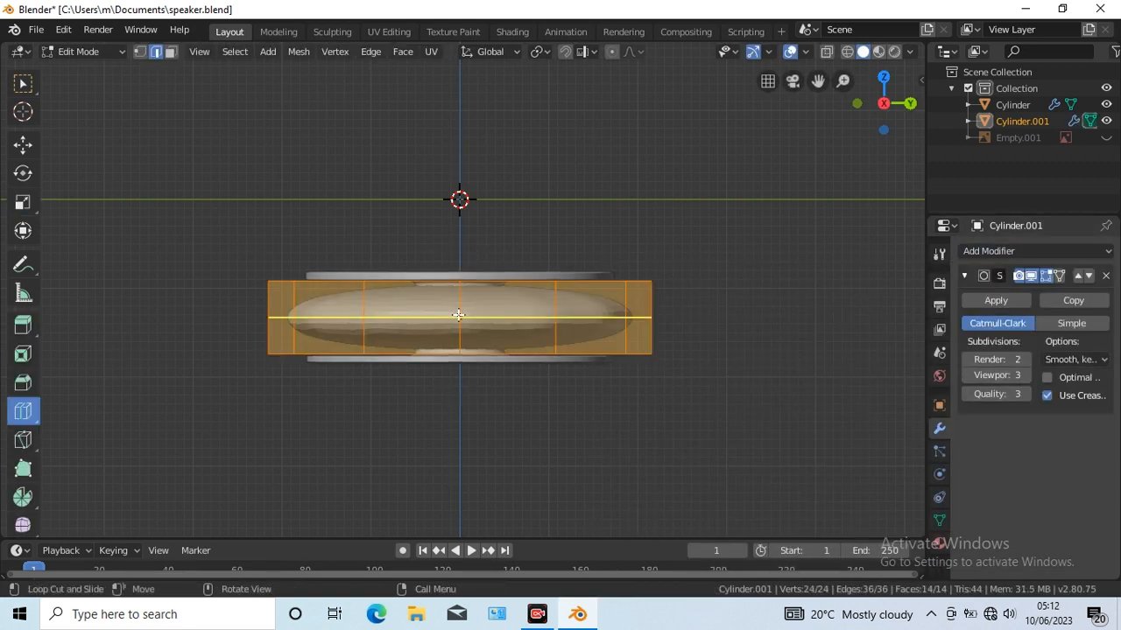
drag(458, 315, 458, 288)
drag(555, 317, 555, 349)
click(1106, 104)
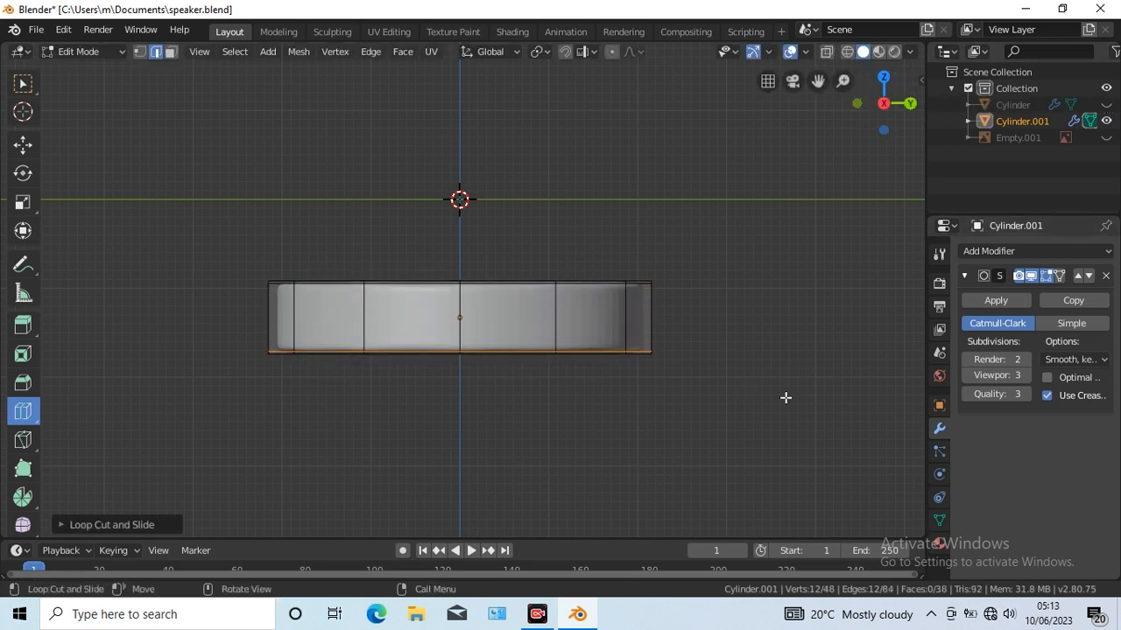
Step: Inset the wide cylinder's top face slightly inside its rim
middle_drag(785, 398, 785, 437)
click(23, 83)
click(387, 323)
click(172, 51)
click(387, 323)
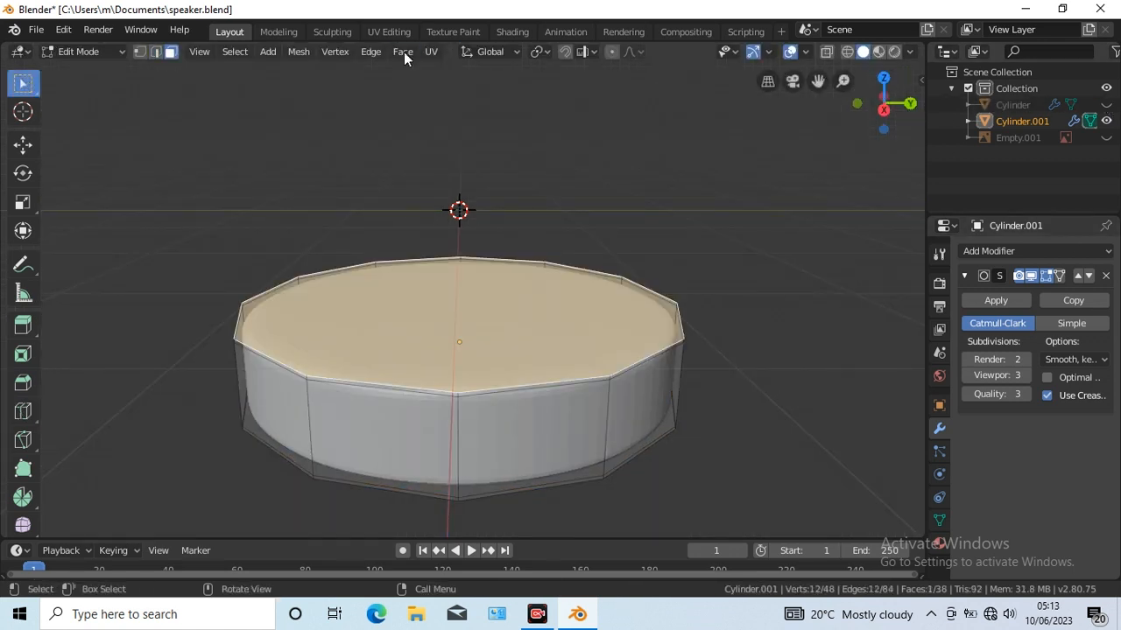
click(404, 52)
click(429, 127)
click(429, 136)
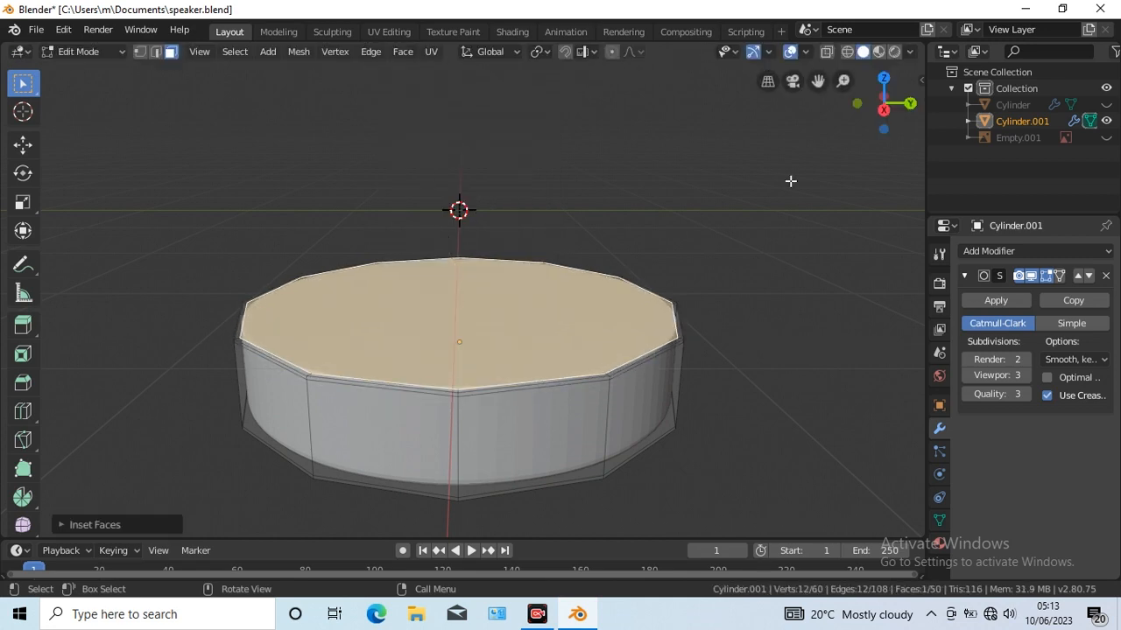
Step: Apply smooth shading to the wide cylinder and return to Edit Mode
key(Tab)
right_click(571, 307)
click(571, 311)
key(Tab)
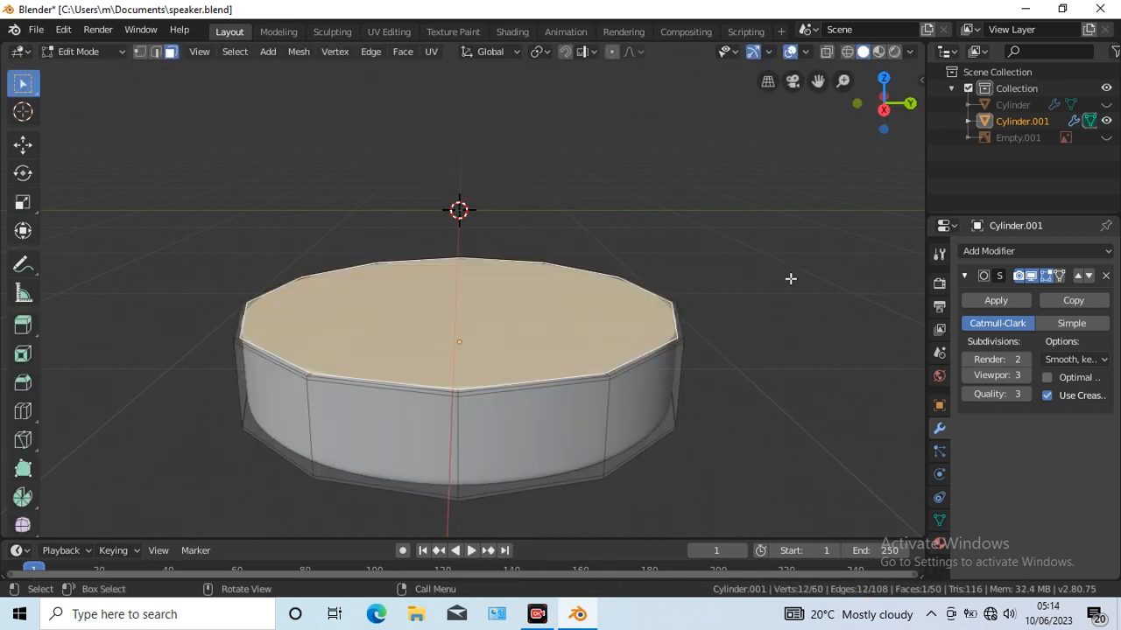
Step: Inset the wide cylinder's bottom face slightly inside its rim and leave Edit Mode
middle_drag(791, 277, 487, 330)
click(488, 330)
click(403, 51)
click(420, 126)
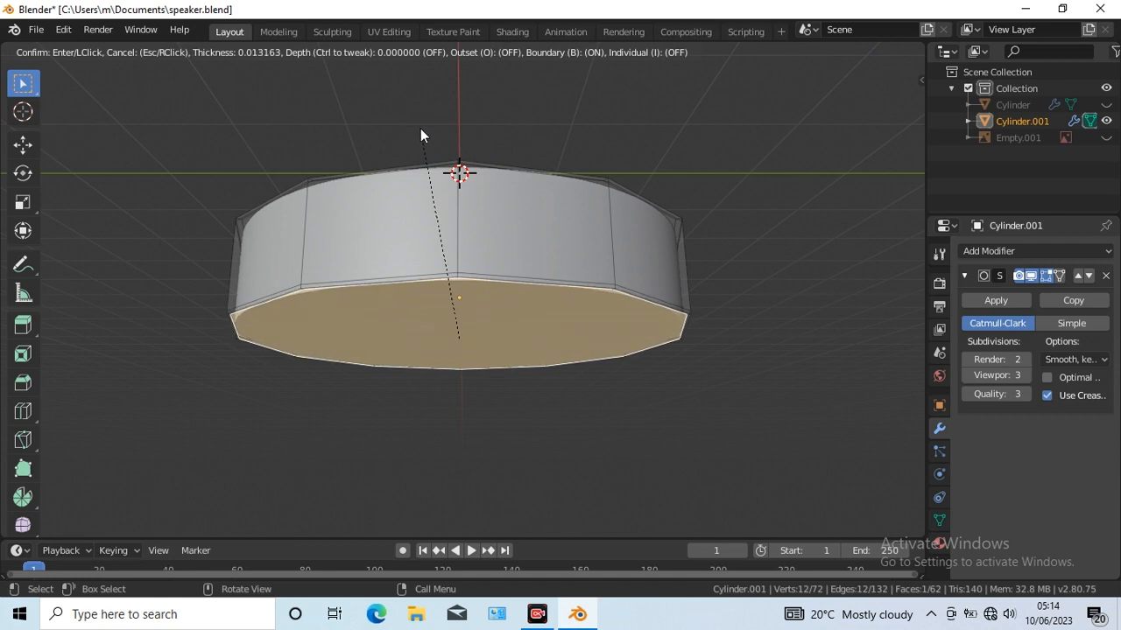
click(420, 128)
key(Tab)
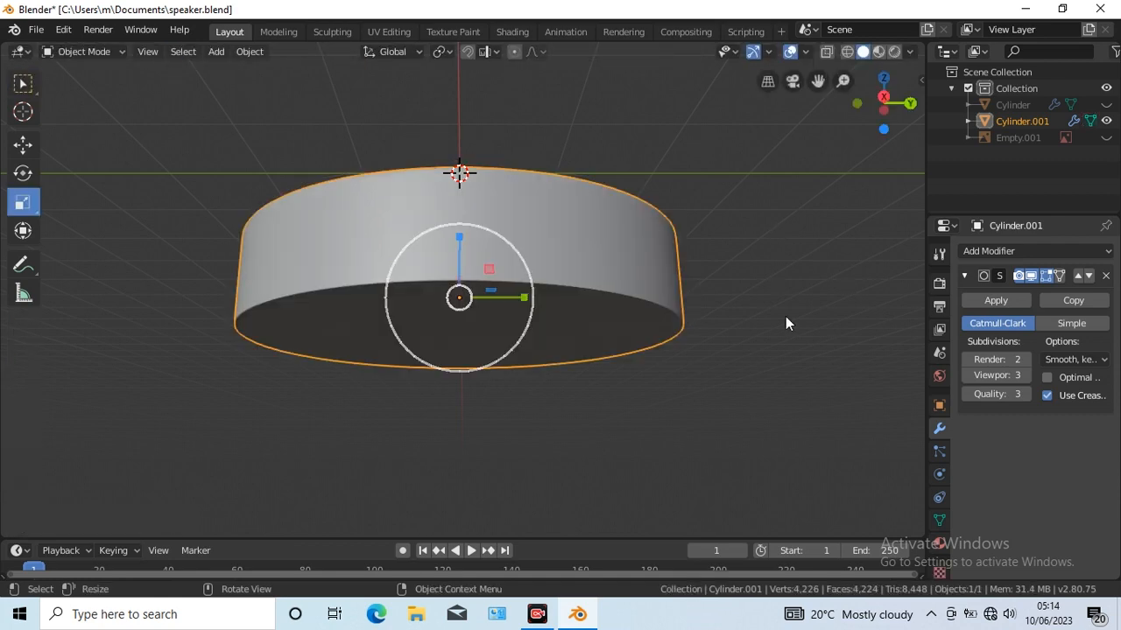
Step: Show the flanged cylinder again and save the file with nothing selected
key(KP_3)
click(1106, 104)
key(KP_5)
key(KP_8)
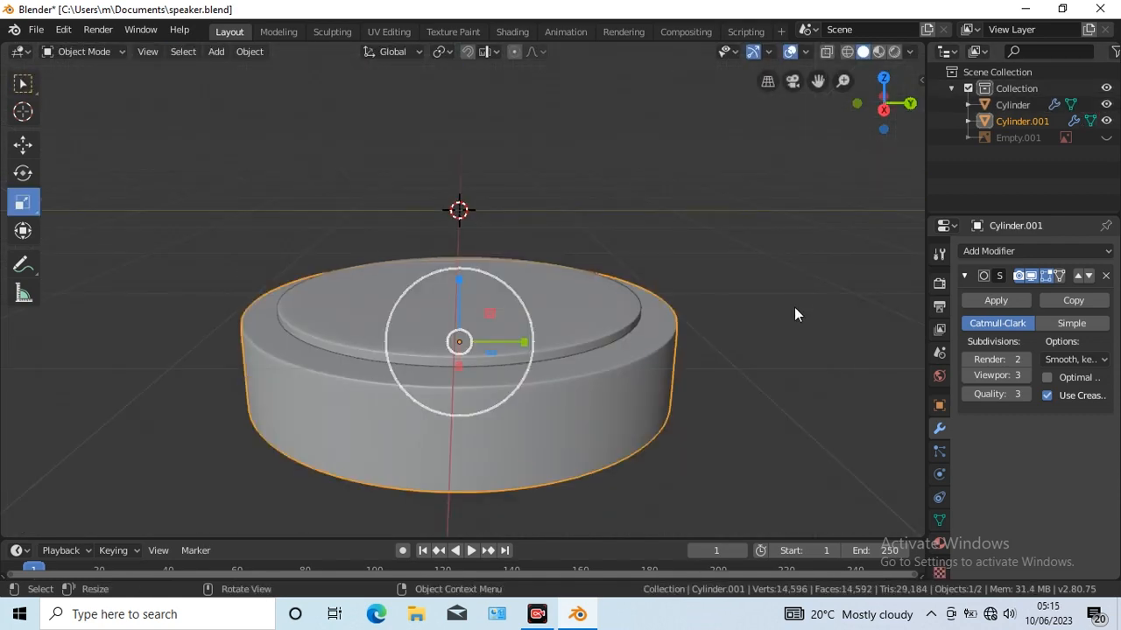
click(794, 308)
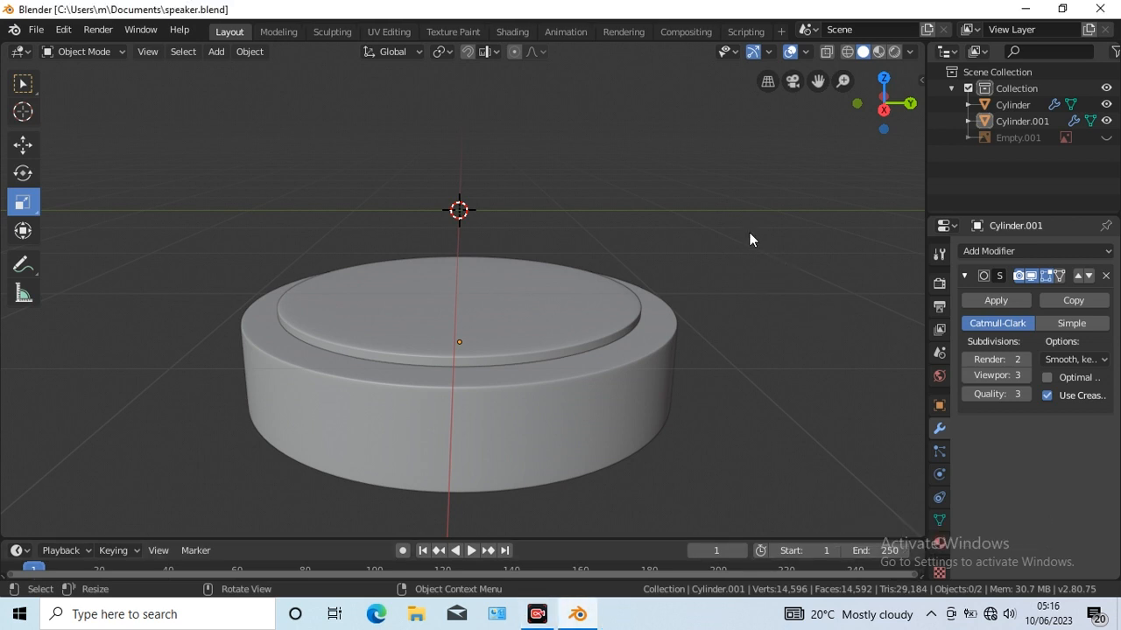
Step: Add a circle mesh with 8 vertices at the 3D cursor
click(216, 51)
mouse_move(297, 69)
click(375, 107)
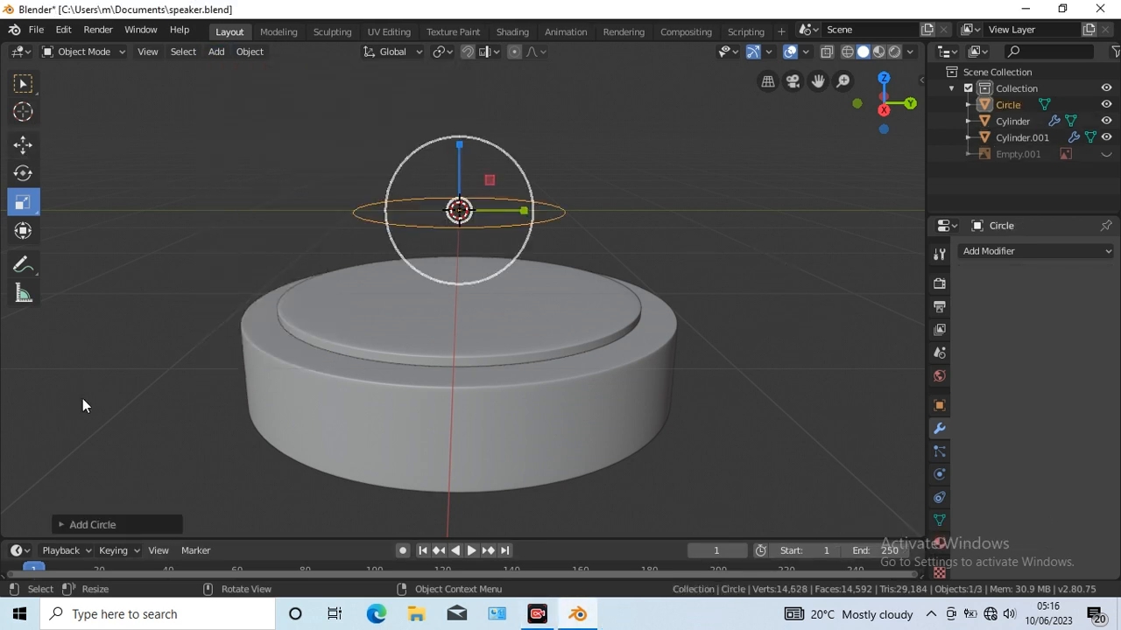
click(87, 524)
click(218, 346)
key(Return)
click(93, 321)
Step: Lower the eight-sided circle along Z until it sits just above the speaker base
click(23, 145)
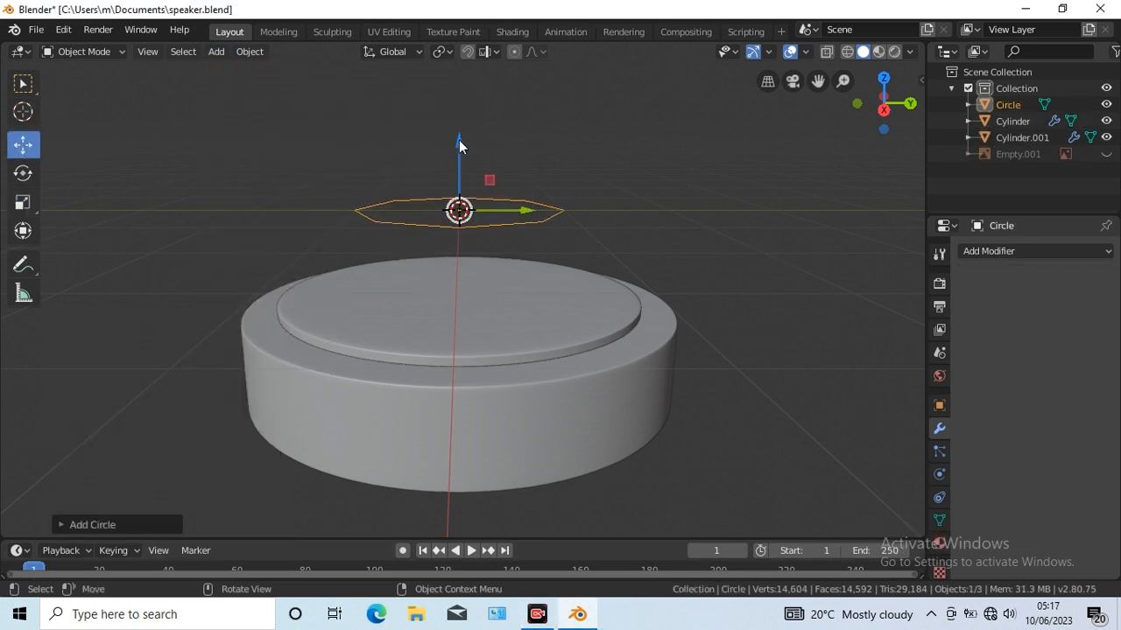
drag(459, 144, 460, 214)
key(KP_3)
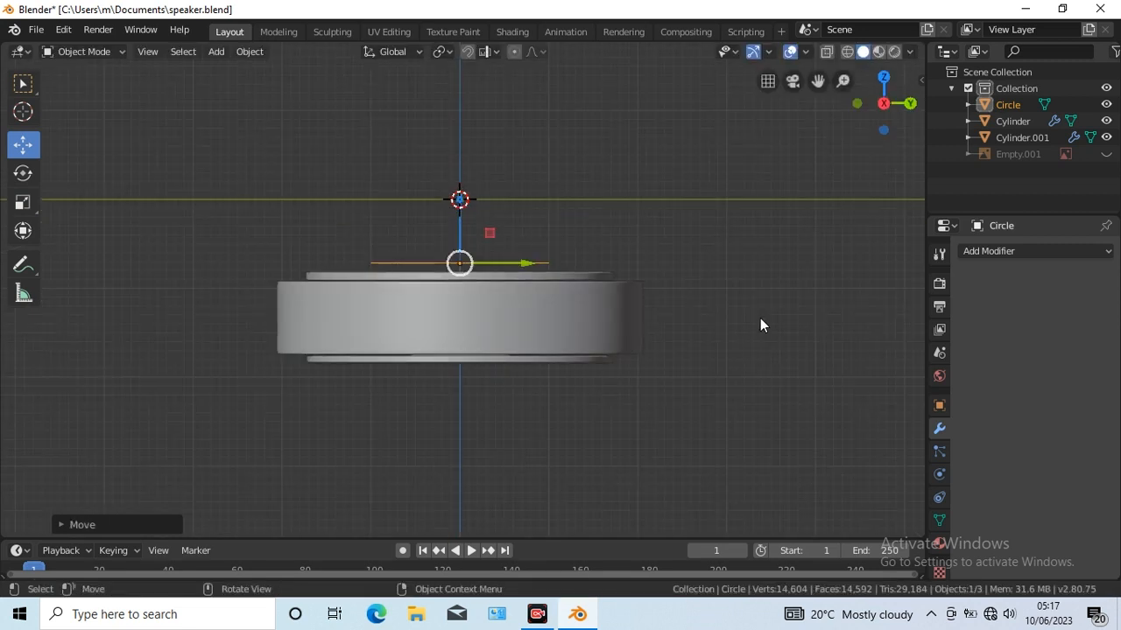
Step: Scale the circle down evenly so it forms a small octagon around the base's centre
key(KP_7)
drag(817, 85, 777, 82)
key(Tab)
key(Tab)
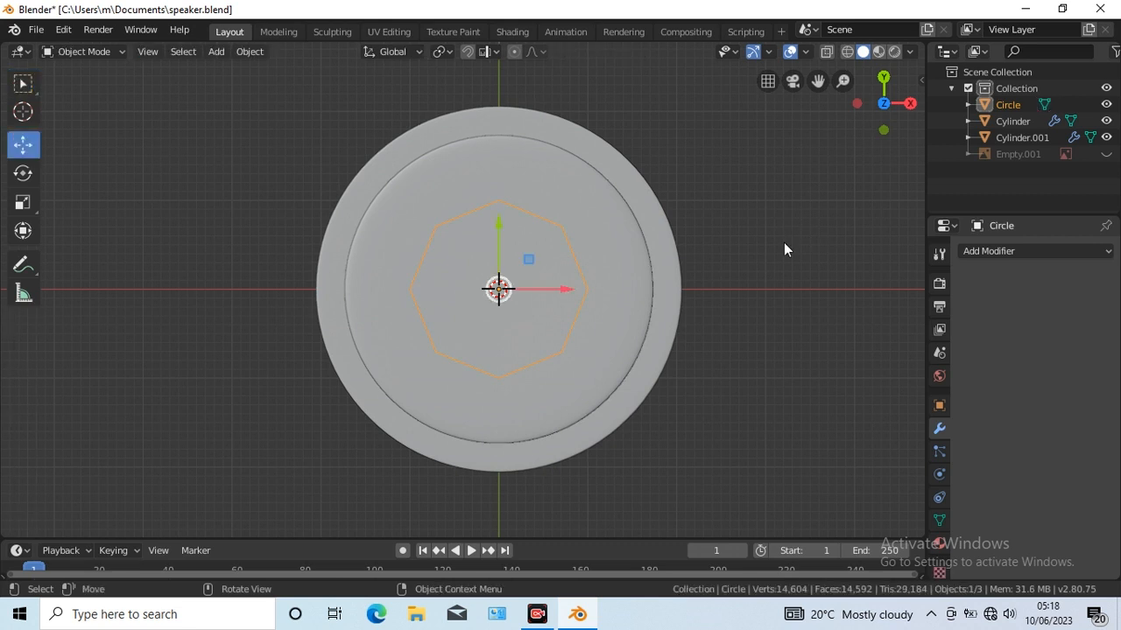
key(shift+space)
key(s)
key(s)
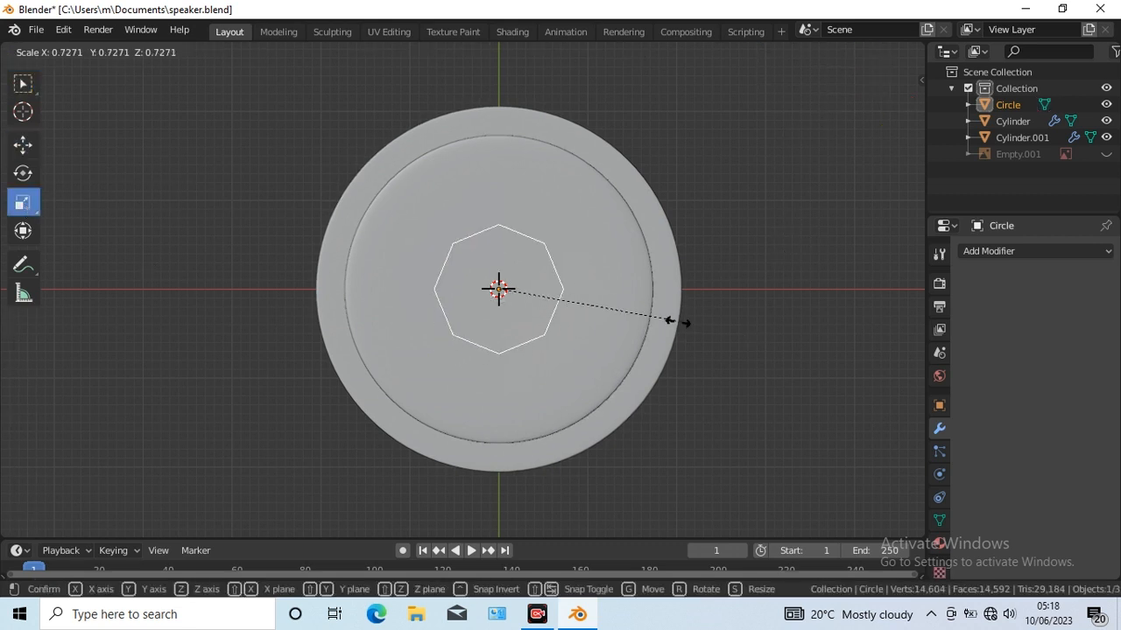
click(649, 320)
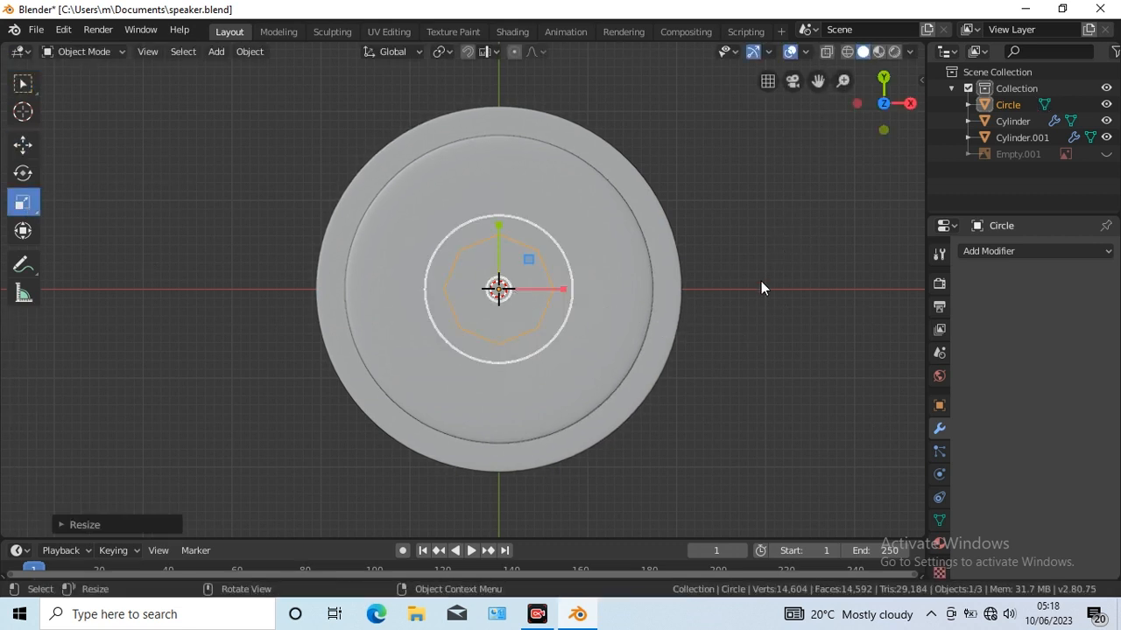
Step: Extrude the circle's edges outward in Edit Mode, scaled to about 3 times, to form a flat ring just inside the magnet's outer edge
key(Tab)
key(e)
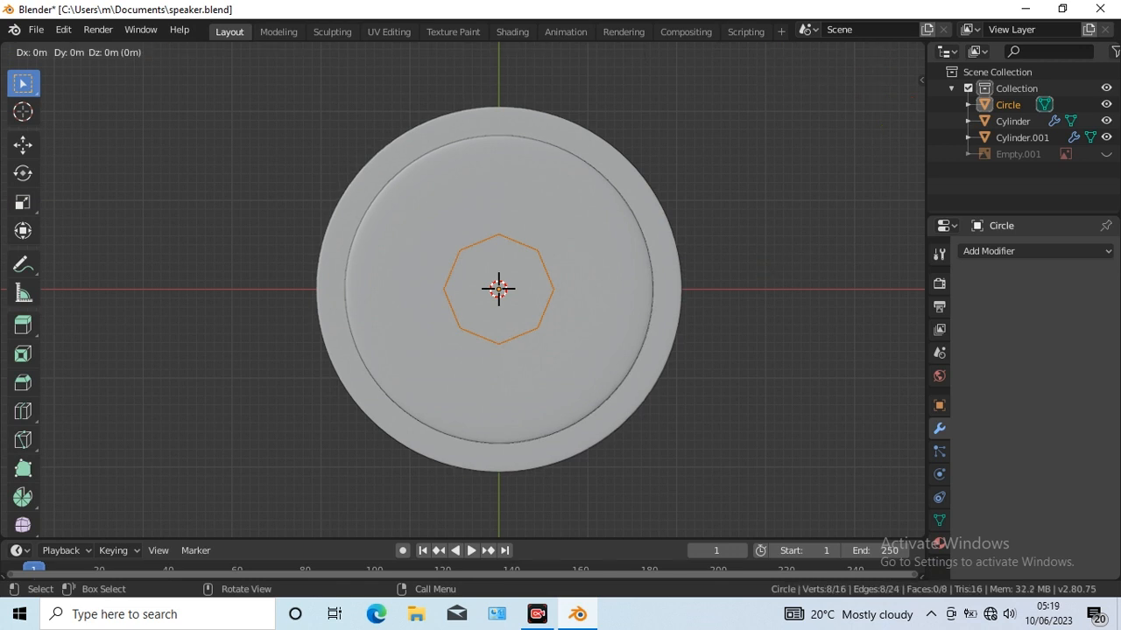
key(s)
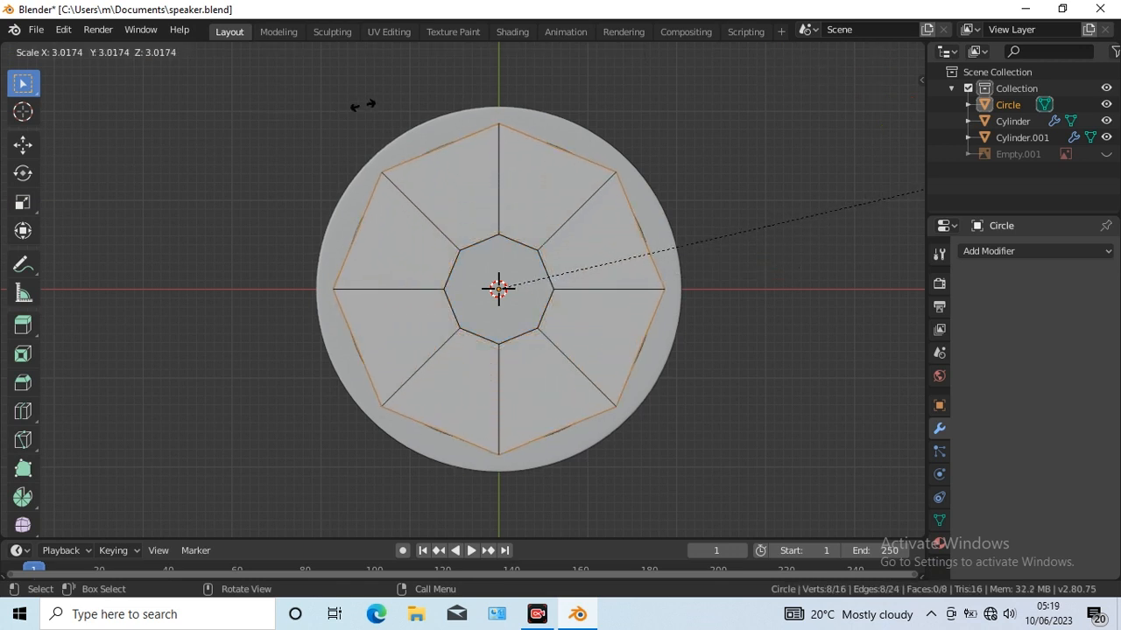
click(362, 108)
Step: Extrude the flat ring's outer edge straight up into a short vertical wall
key(KP_3)
click(23, 325)
key(e)
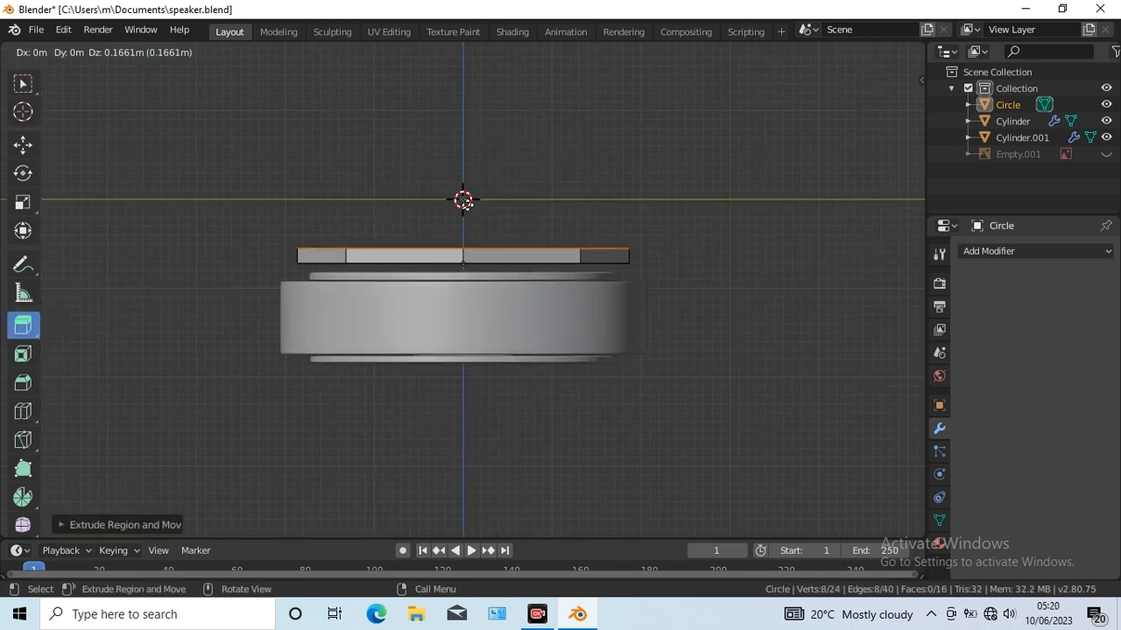
click(467, 204)
click(23, 145)
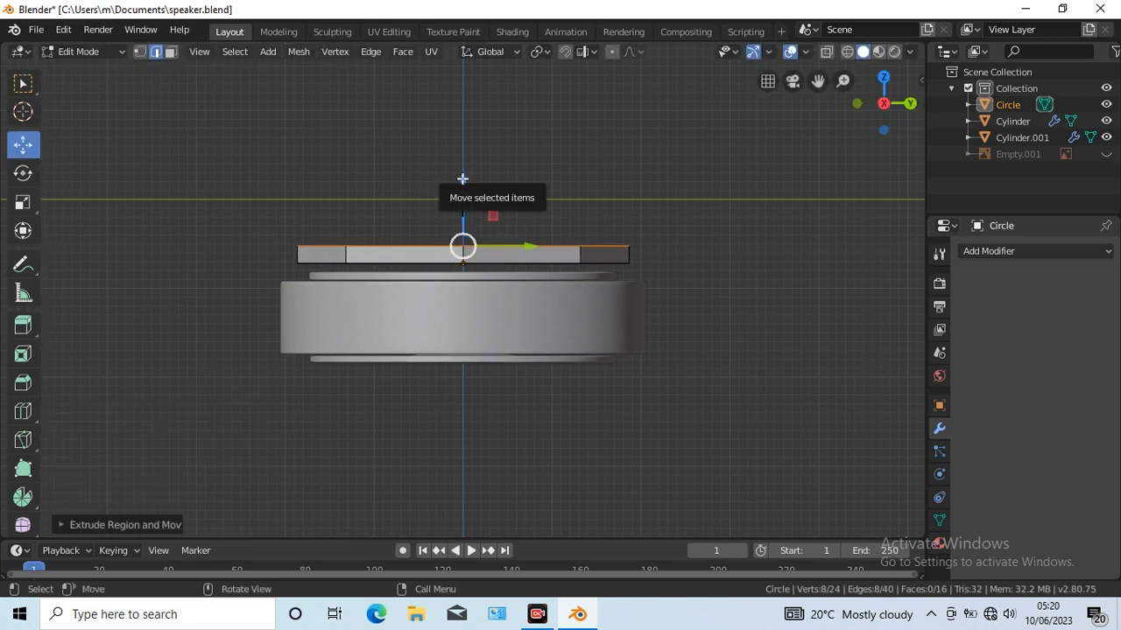
drag(463, 180, 463, 177)
Step: Extrude the short wall's upper edge outward into a narrow ledge reaching nearly to the magnet's outer edge
key(KP_7)
key(w)
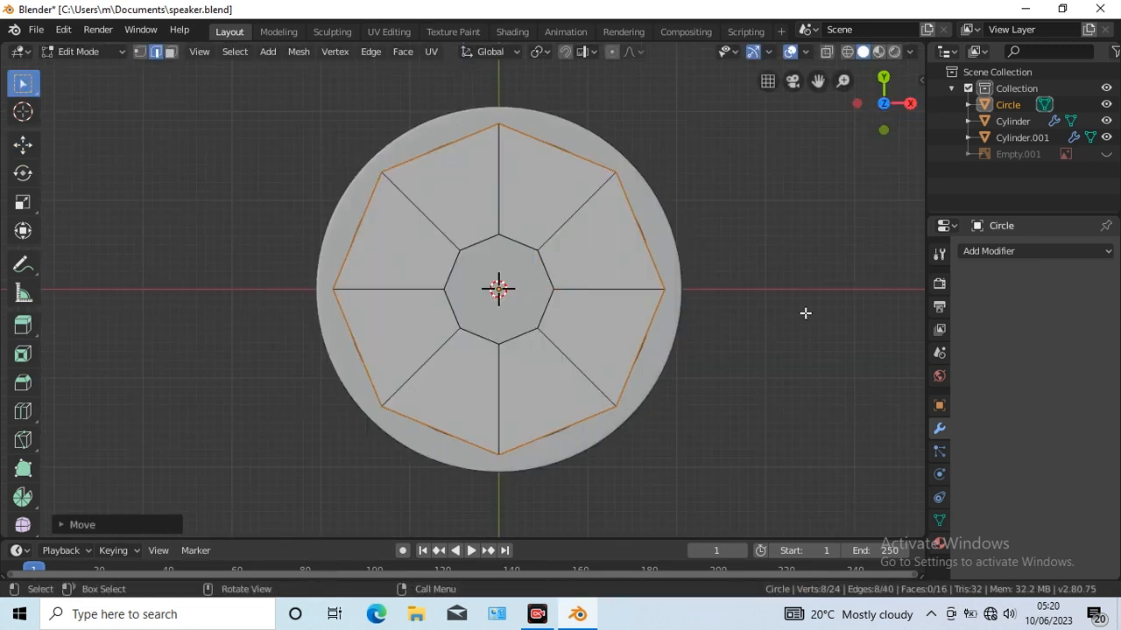
key(e)
key(s)
click(828, 314)
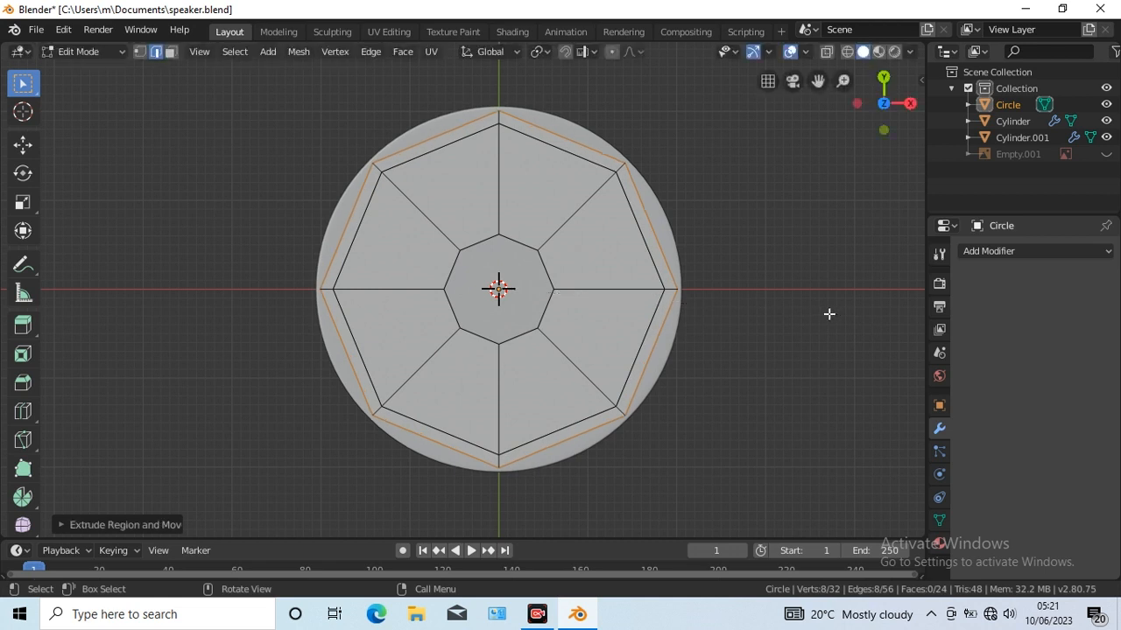
Step: Extrude the ledge's outer edge upward into a tall wall reaching nearly to the top of the unhidden reference image
key(KP_3)
click(23, 327)
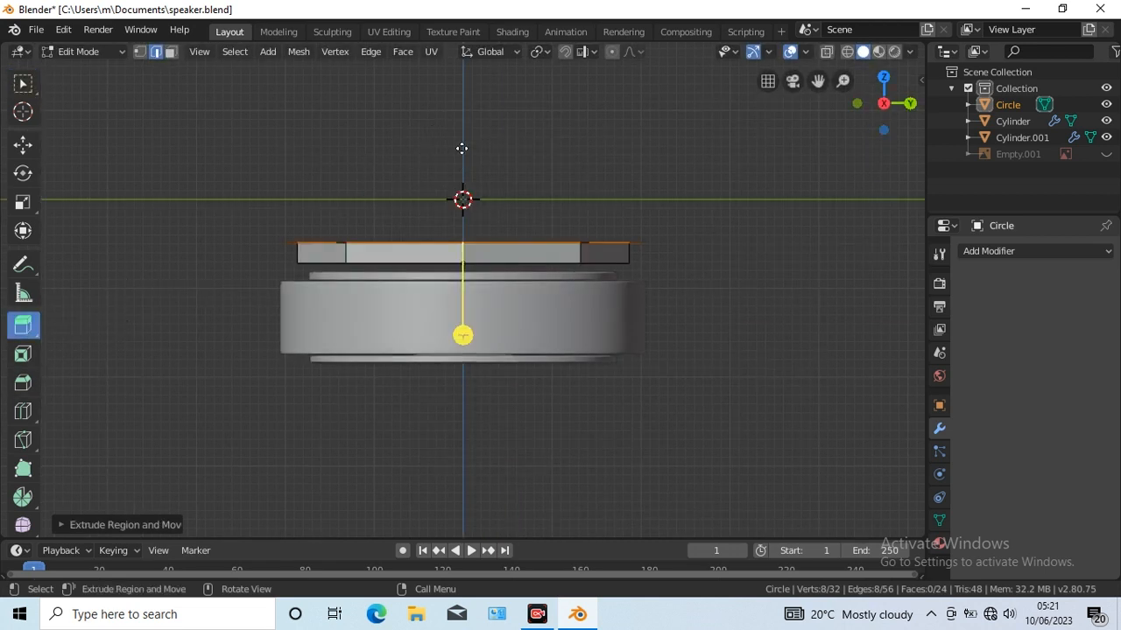
drag(462, 150, 465, 499)
click(60, 524)
click(62, 408)
click(1105, 154)
click(23, 145)
shift+middle_drag(786, 520, 793, 114)
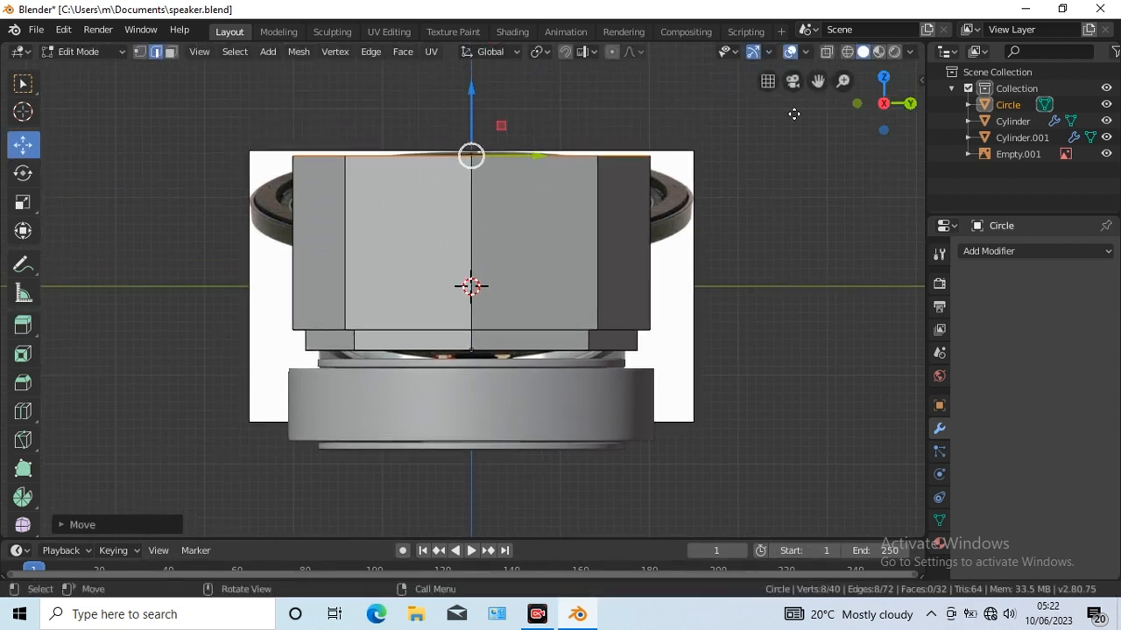
Step: Scale the tall wall's upper edge loop outward so the basket flares beyond the reference image's width
click(22, 202)
key(s)
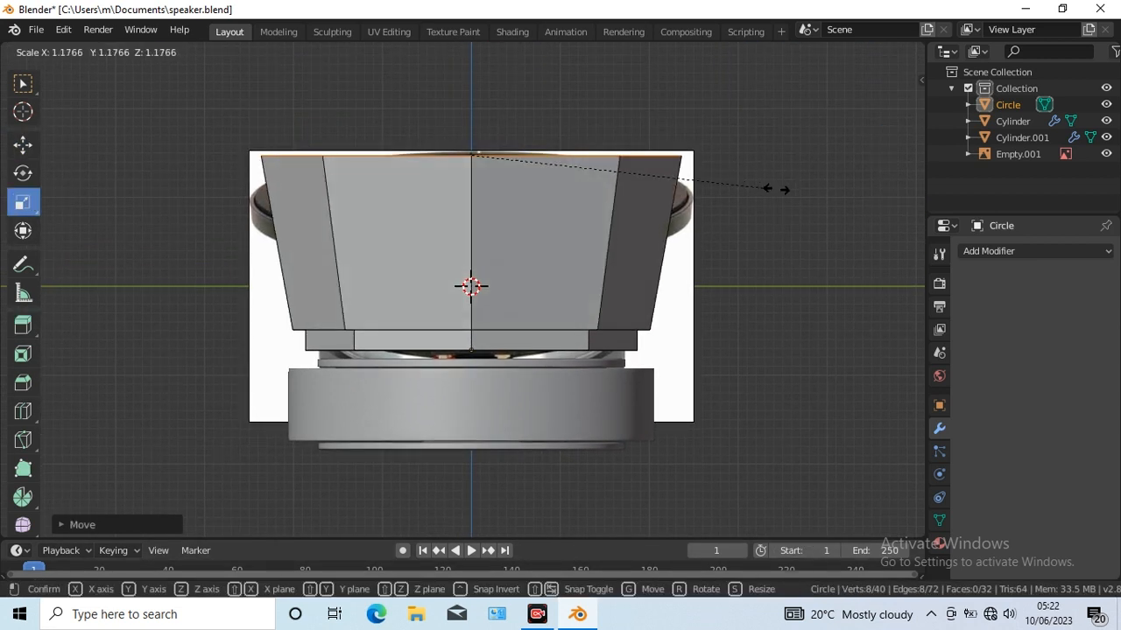
click(817, 295)
Step: Extrude the basket's upper edge loop outward into a narrow horizontal flange
click(25, 326)
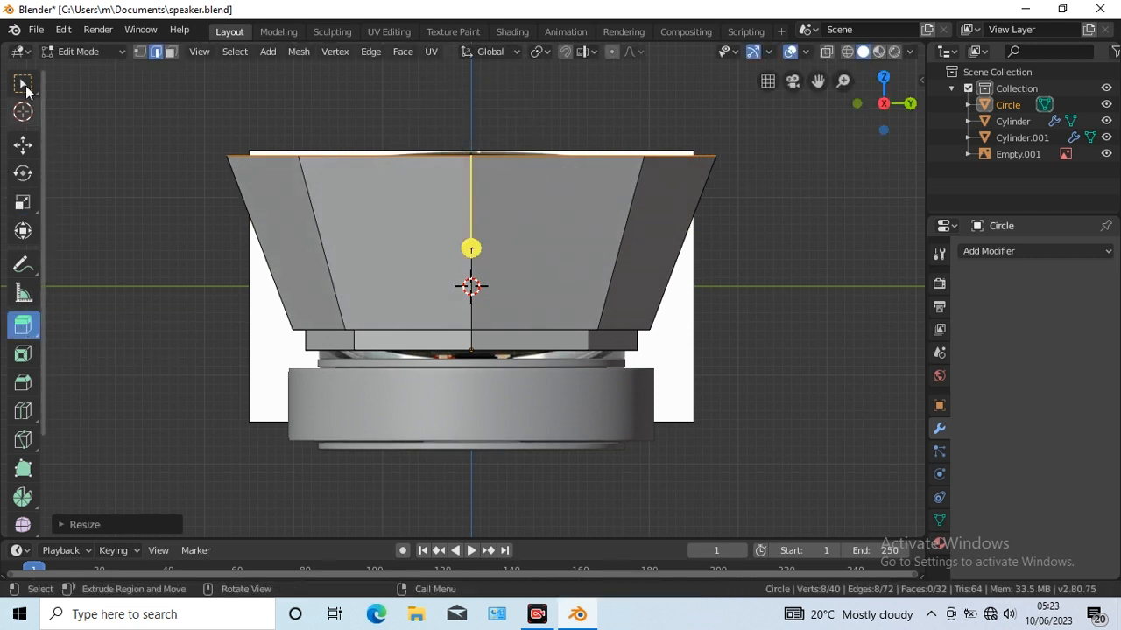
click(23, 85)
key(KP_7)
key(e)
key(s)
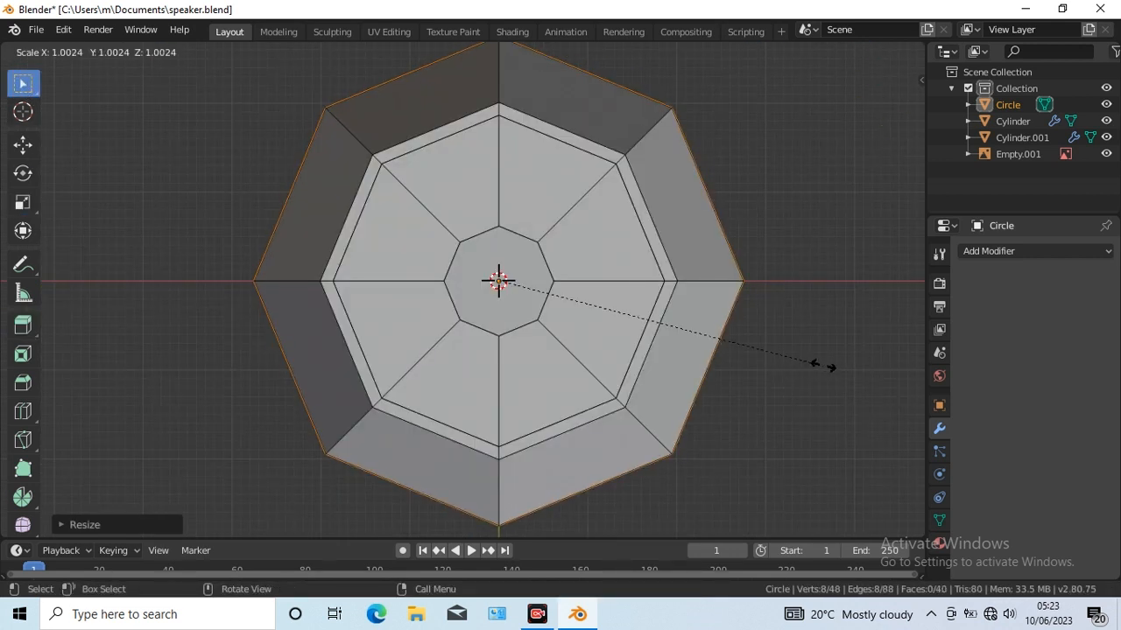
click(853, 371)
Step: Extrude the flange's outer edge upward by about 0.12 m and hide the reference image
key(KP_3)
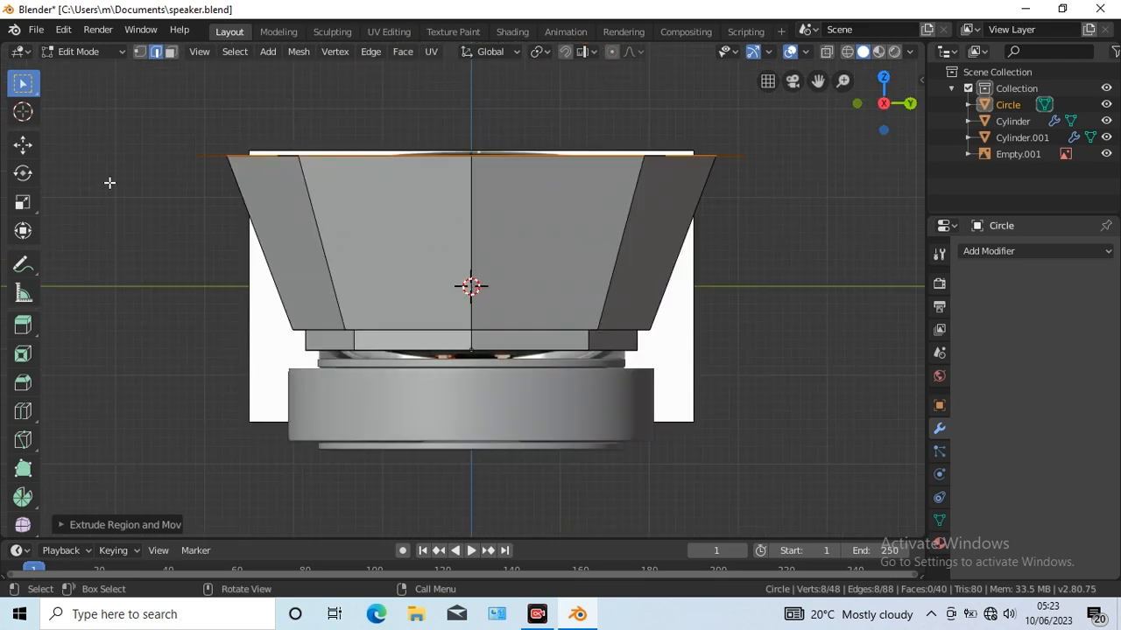
click(24, 326)
key(e)
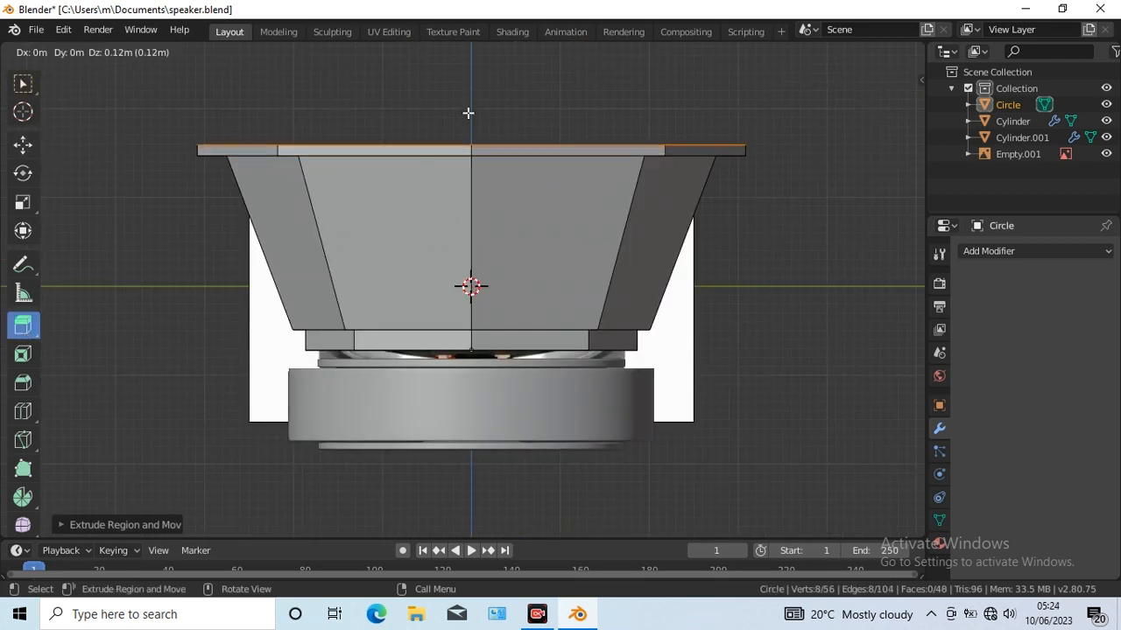
click(468, 113)
key(w)
click(1106, 154)
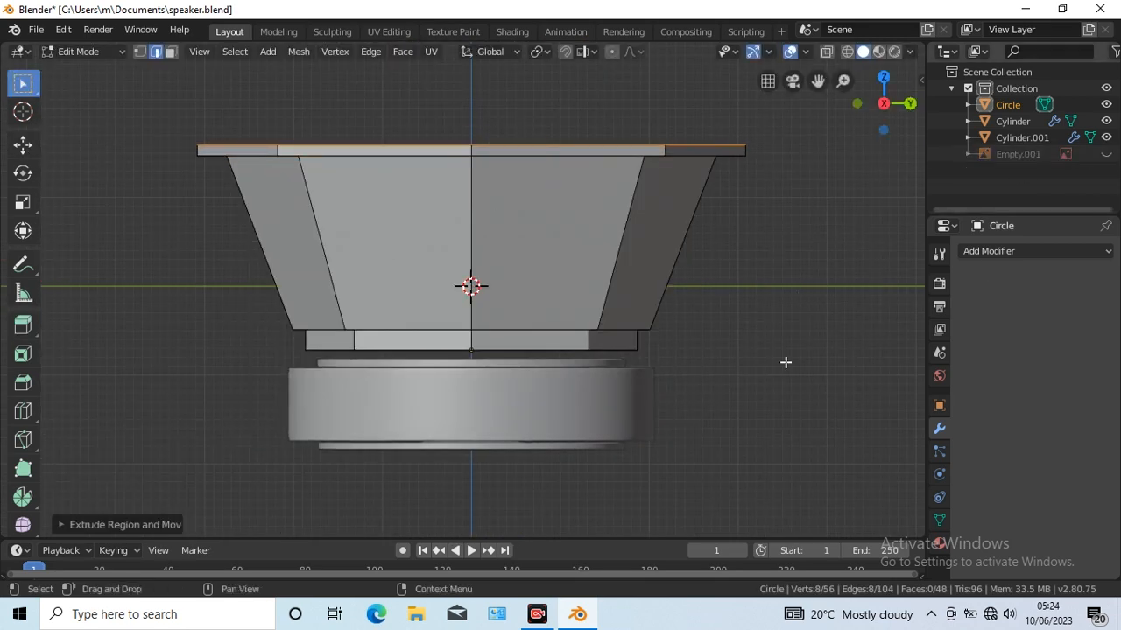
Step: Add a horizontal loop cut halfway up the basket's sloped wall and scale it outward slightly
click(23, 411)
click(608, 250)
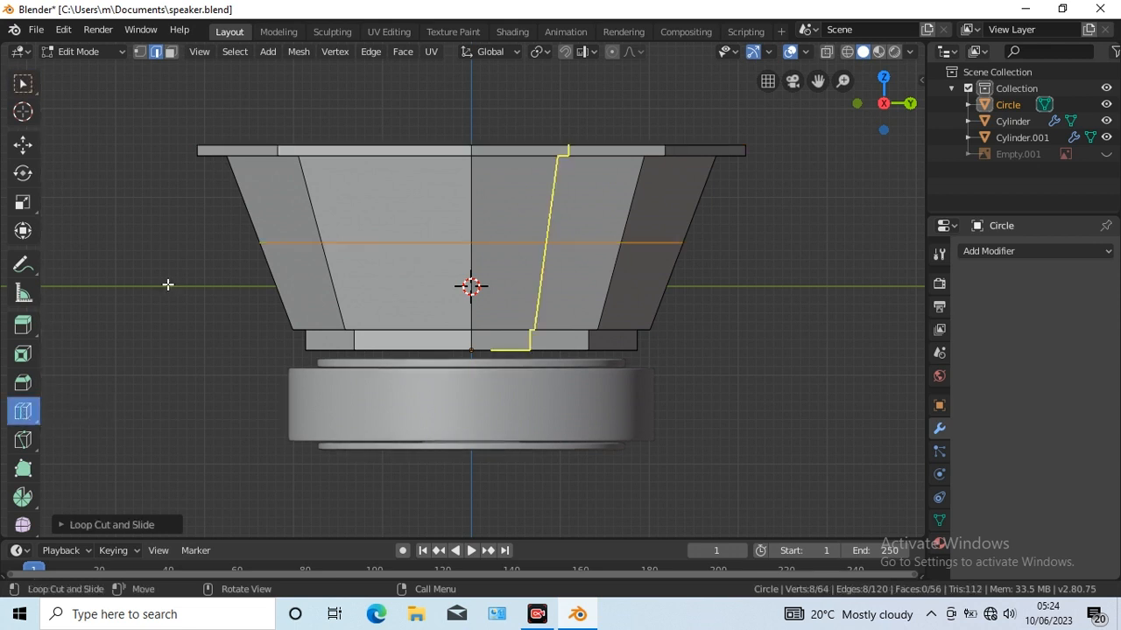
click(22, 202)
key(s)
click(736, 281)
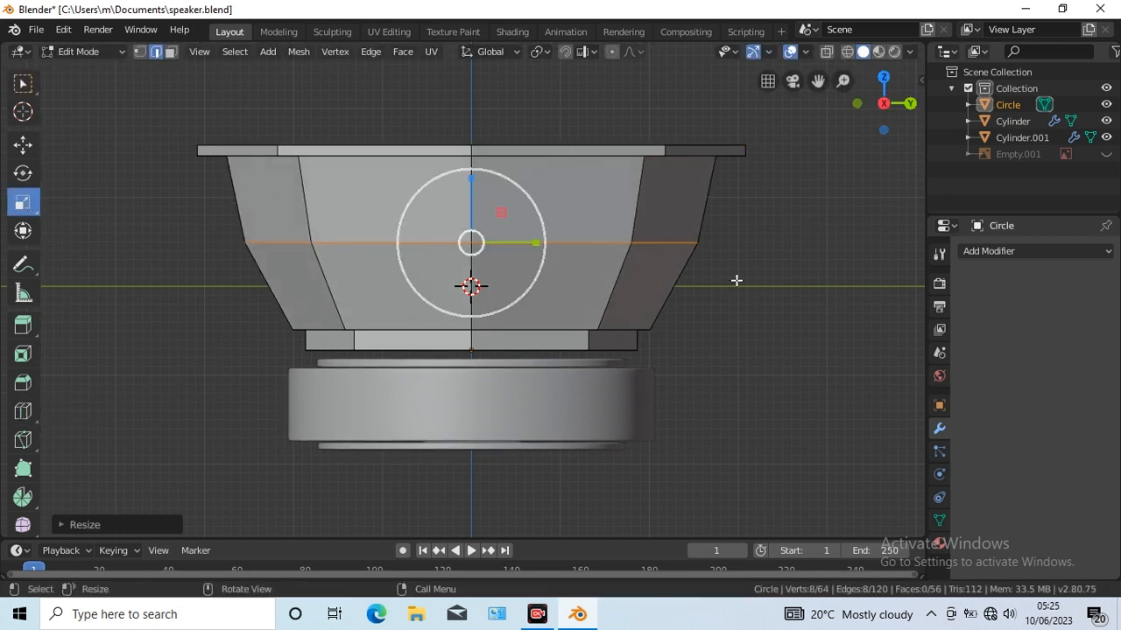
Step: Add a loop cut in the upper section of the basket wall below the flange and scale it slightly outward
click(23, 412)
drag(471, 187, 471, 184)
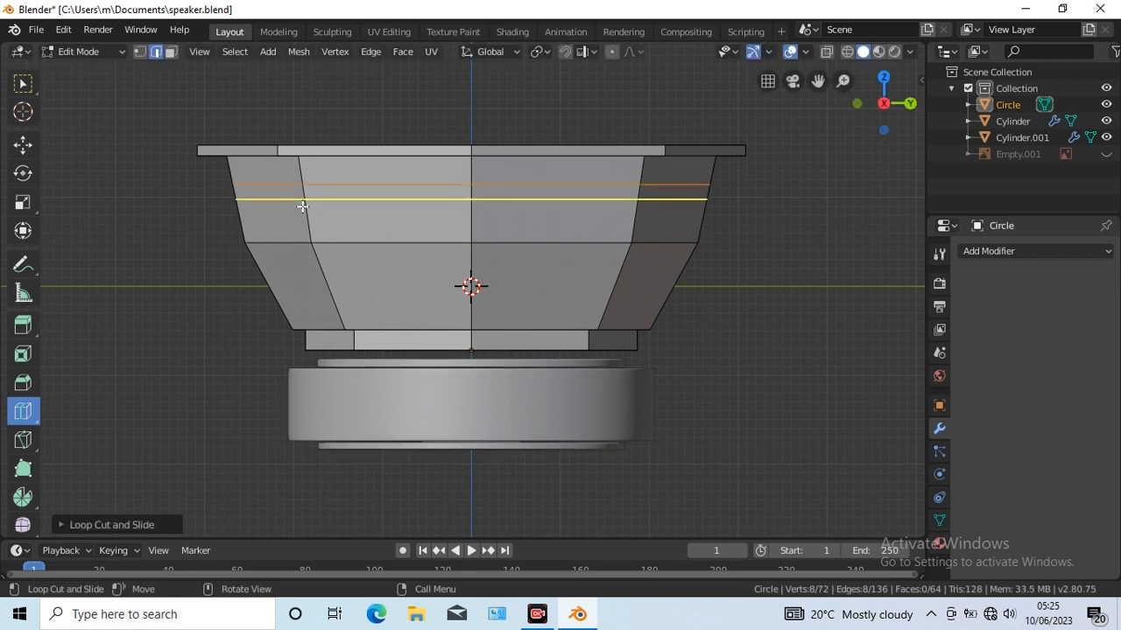
click(23, 202)
key(s)
click(770, 195)
Step: Add a loop cut near the bottom of the basket's sloped wall and scale it slightly outward
click(23, 411)
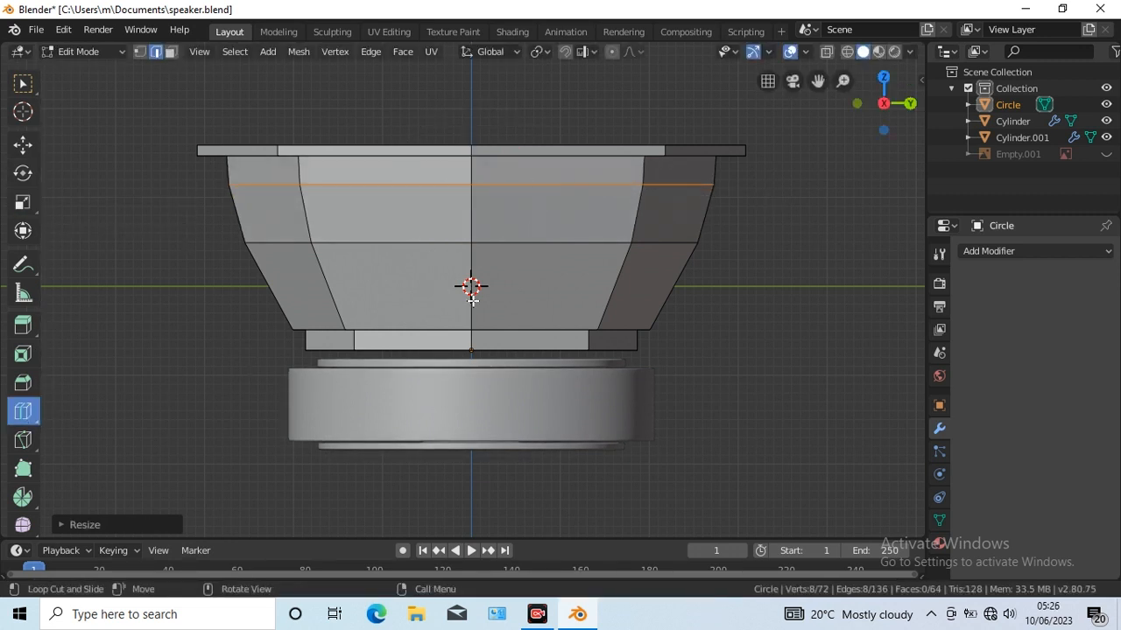
mouse_move(471, 304)
mouse_down()
mouse_move(471, 318)
mouse_move(471, 285)
mouse_up()
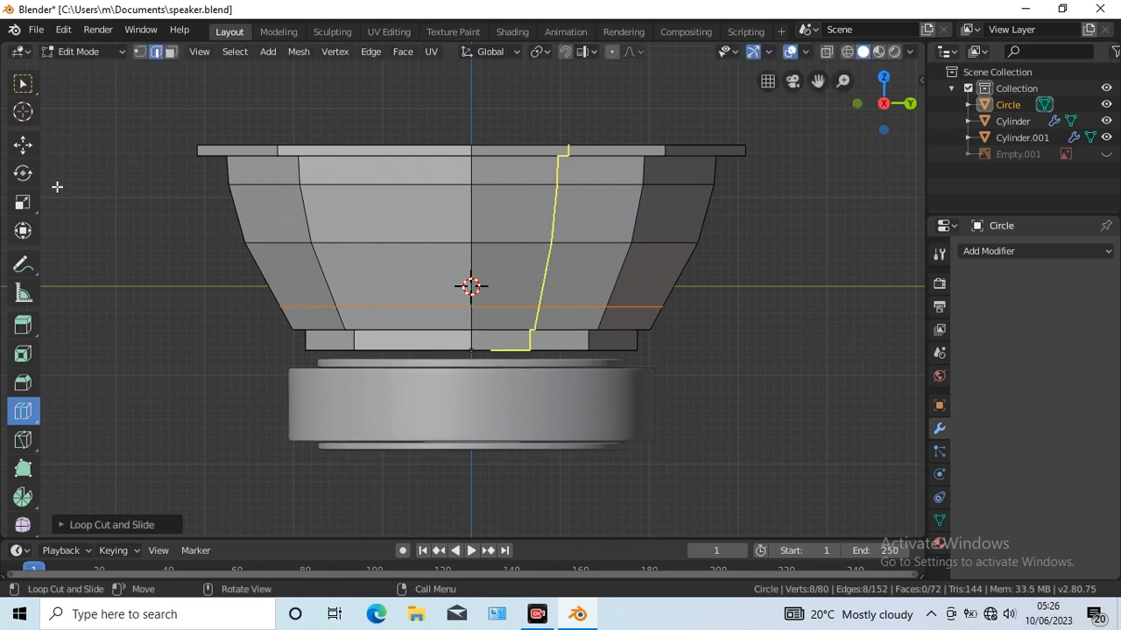
click(22, 203)
key(s)
click(717, 328)
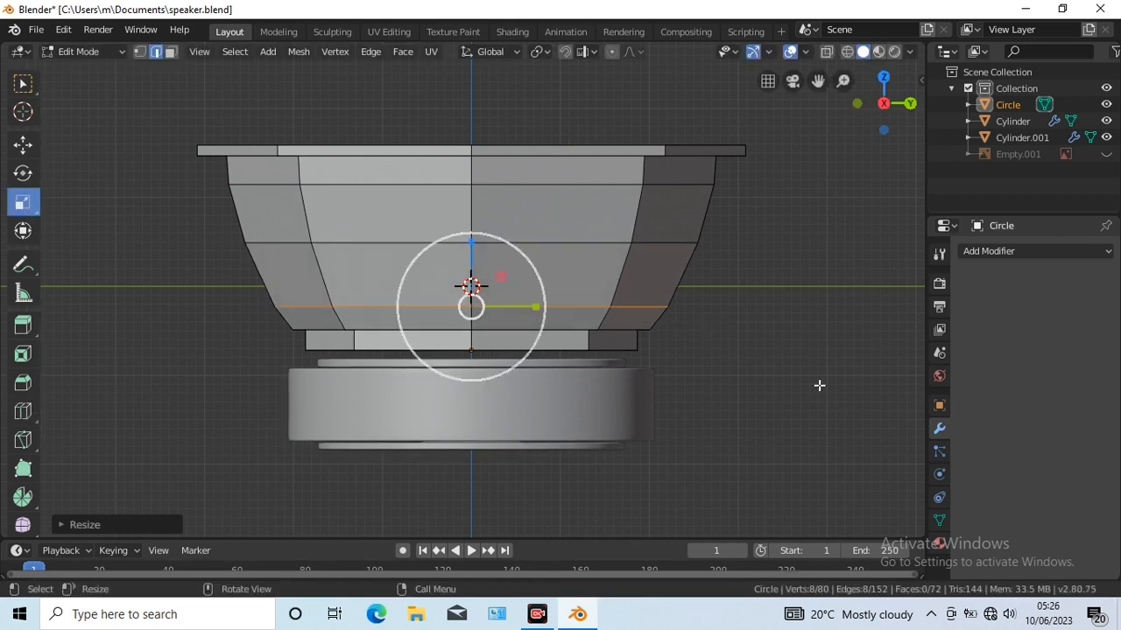
Step: Add a Subdivision Surface modifier to the basket with viewport subdivisions set to 3
click(1036, 251)
click(785, 521)
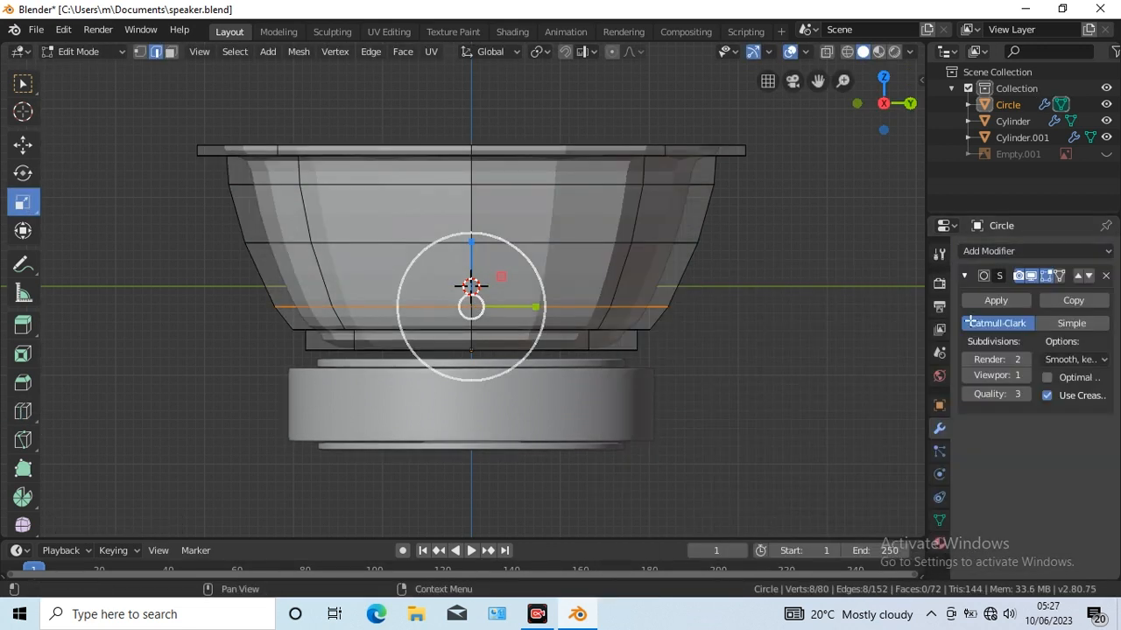
click(1024, 374)
click(1024, 374)
Step: Add loop cuts close to the edges of the short vertical wall at the basket's base
click(23, 410)
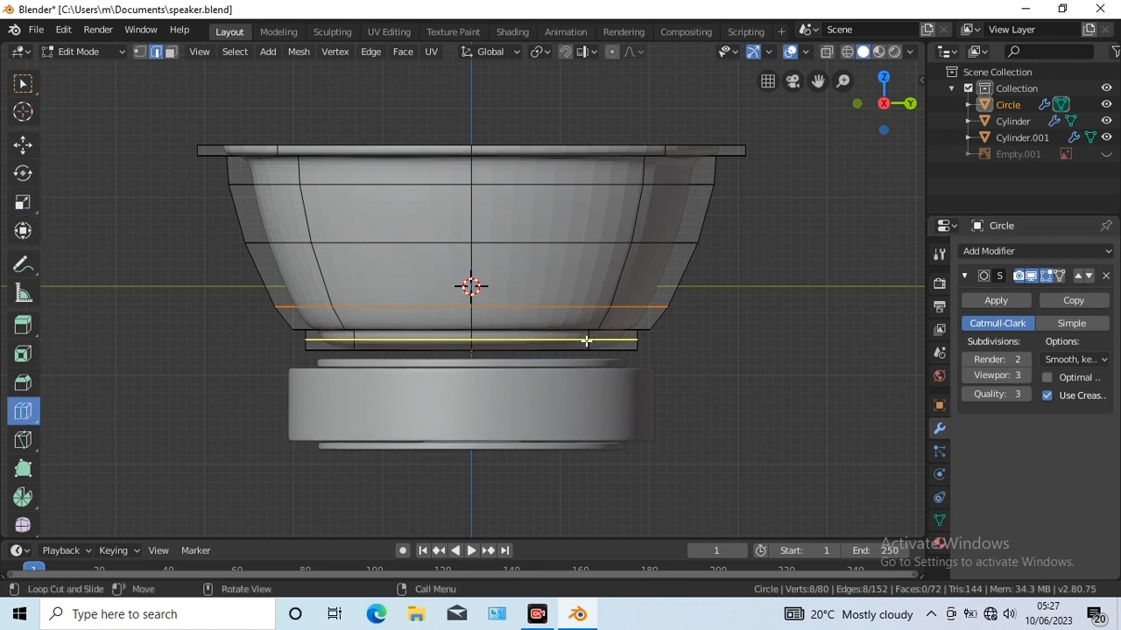
drag(586, 340, 590, 330)
Step: Delete the middle faces of alternate panels around the basket wall to open window cutouts
key(3)
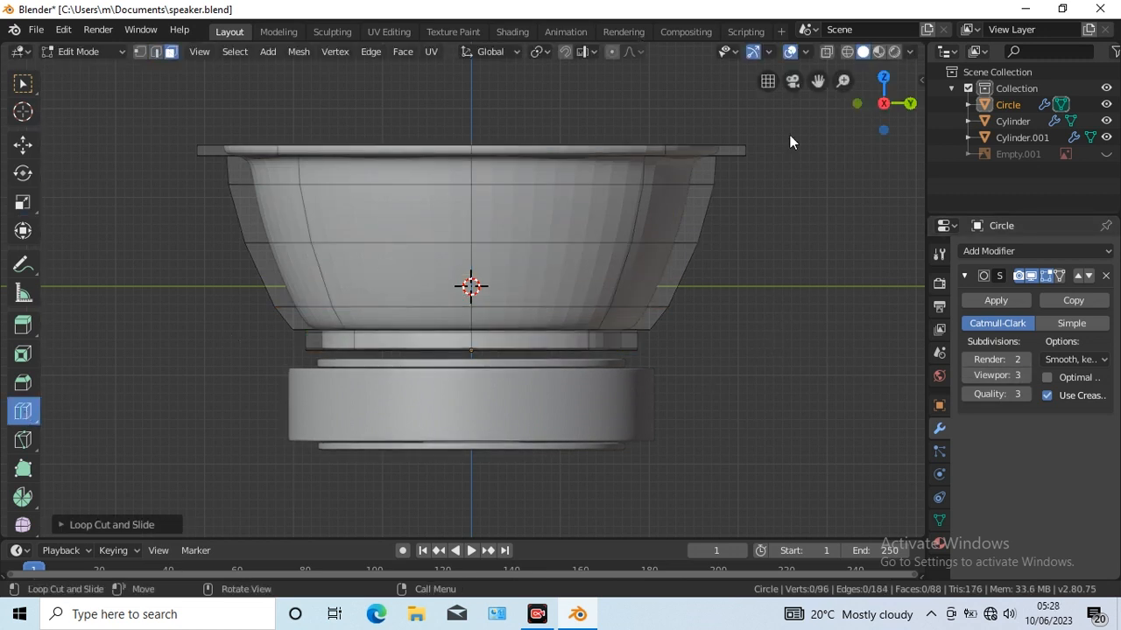
click(23, 84)
click(379, 211)
shift+click(388, 265)
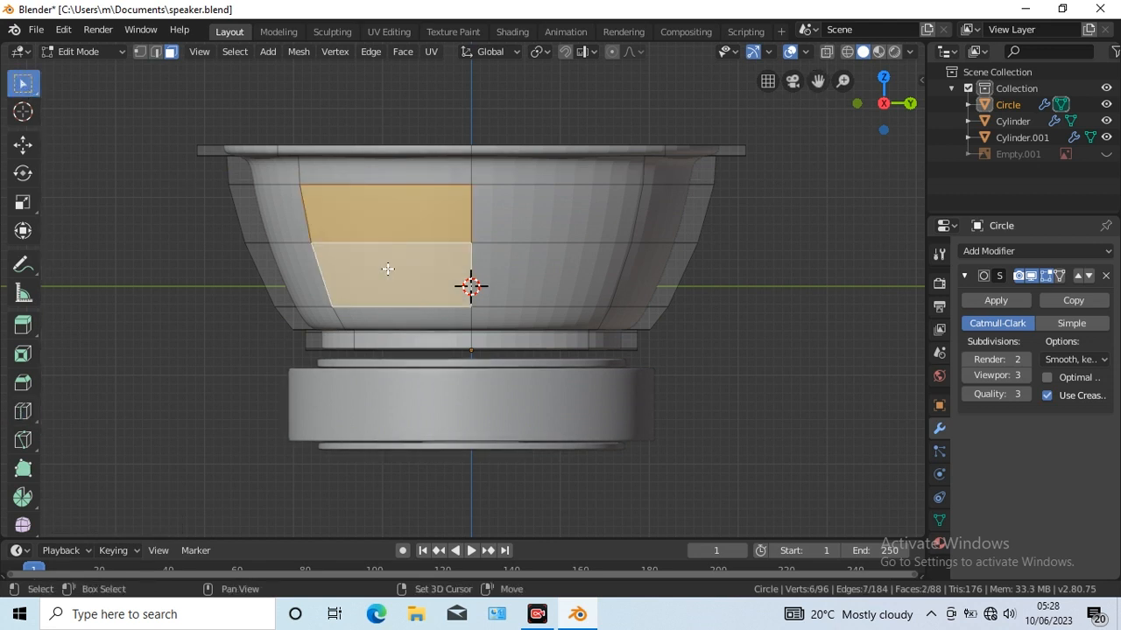
shift+click(657, 272)
shift+click(657, 271)
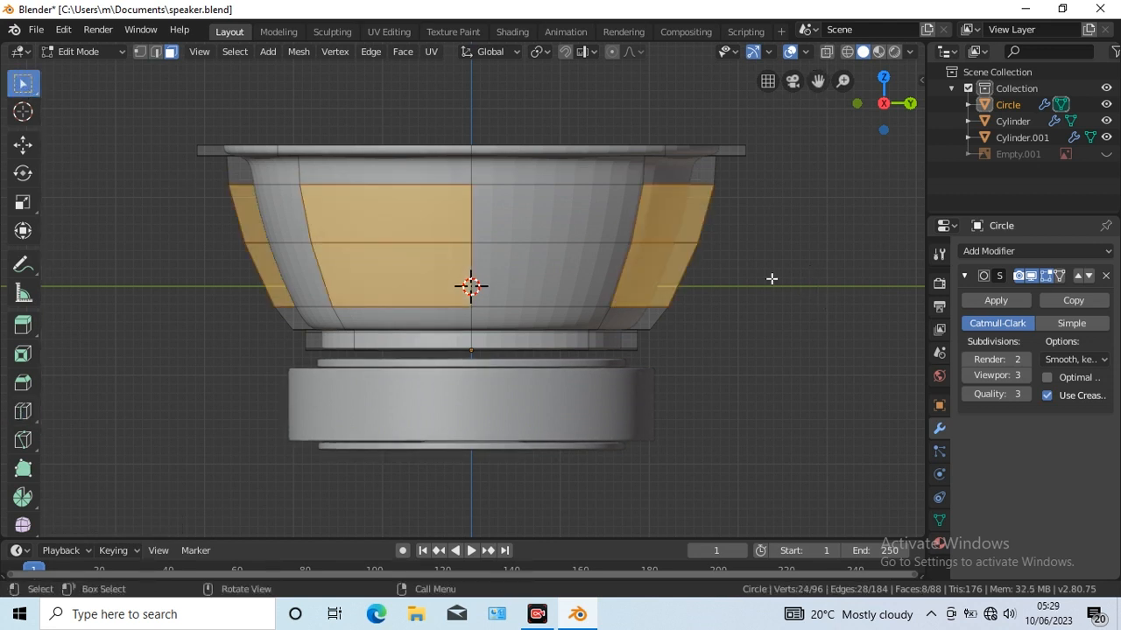
right_click(770, 277)
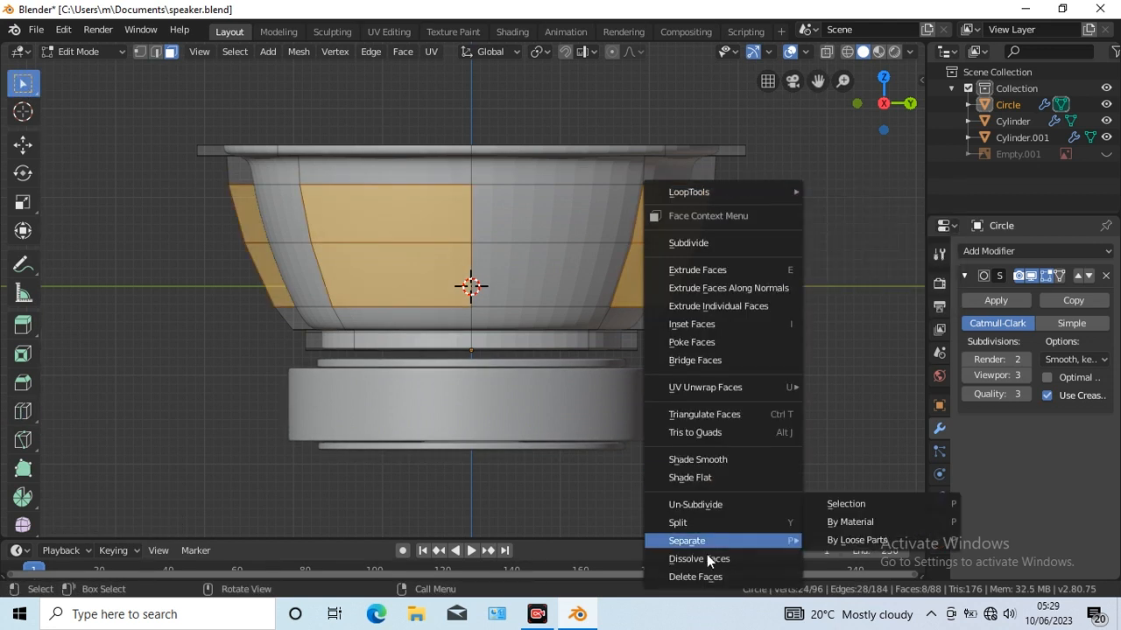
click(708, 576)
Step: Add supporting loop cuts near the upper edges of the wall pillars, at the bottom of the base, and around the flange
click(22, 411)
drag(300, 215, 302, 203)
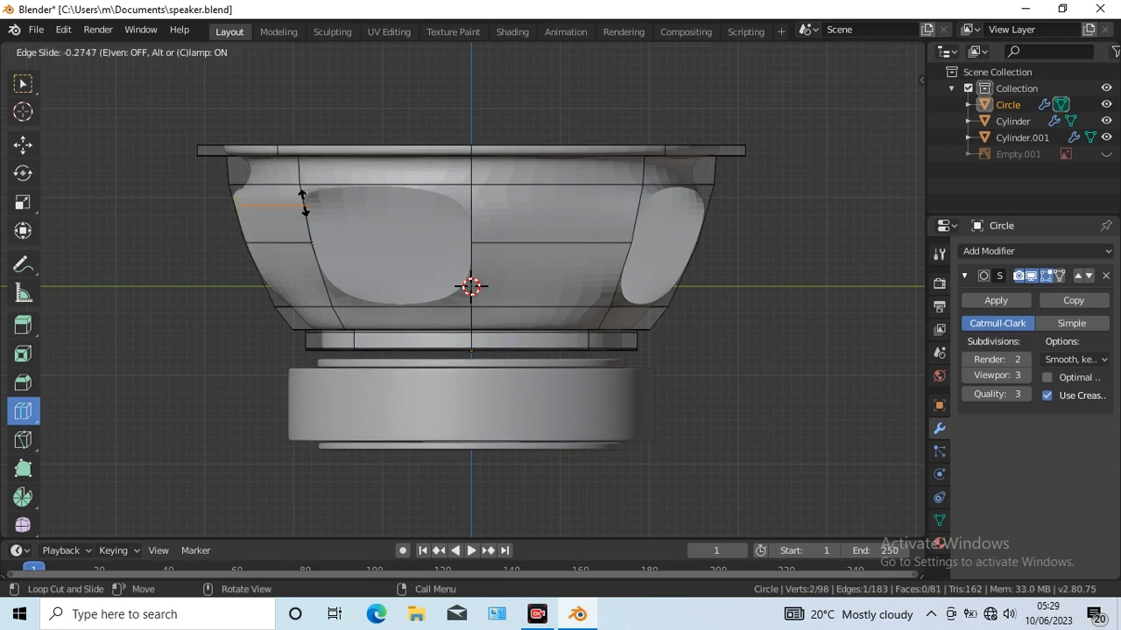
drag(473, 210, 473, 189)
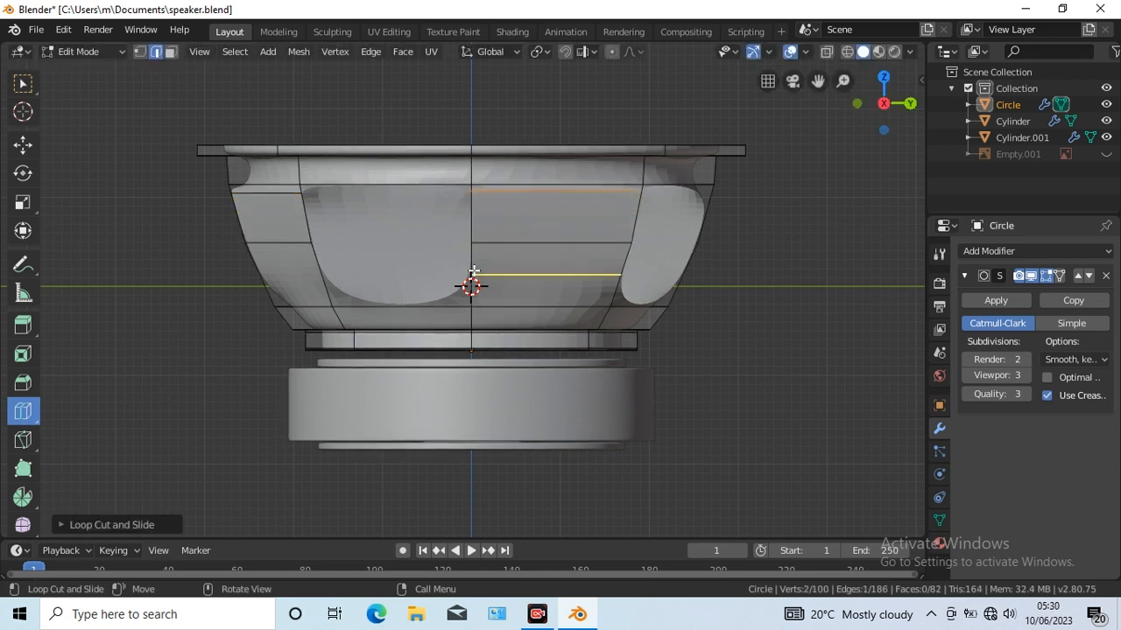
drag(473, 273, 472, 348)
drag(644, 172, 642, 182)
drag(642, 181, 663, 145)
Step: Return to Object Mode and shade the basket smooth
key(Tab)
key(Tab)
middle_drag(784, 361, 783, 359)
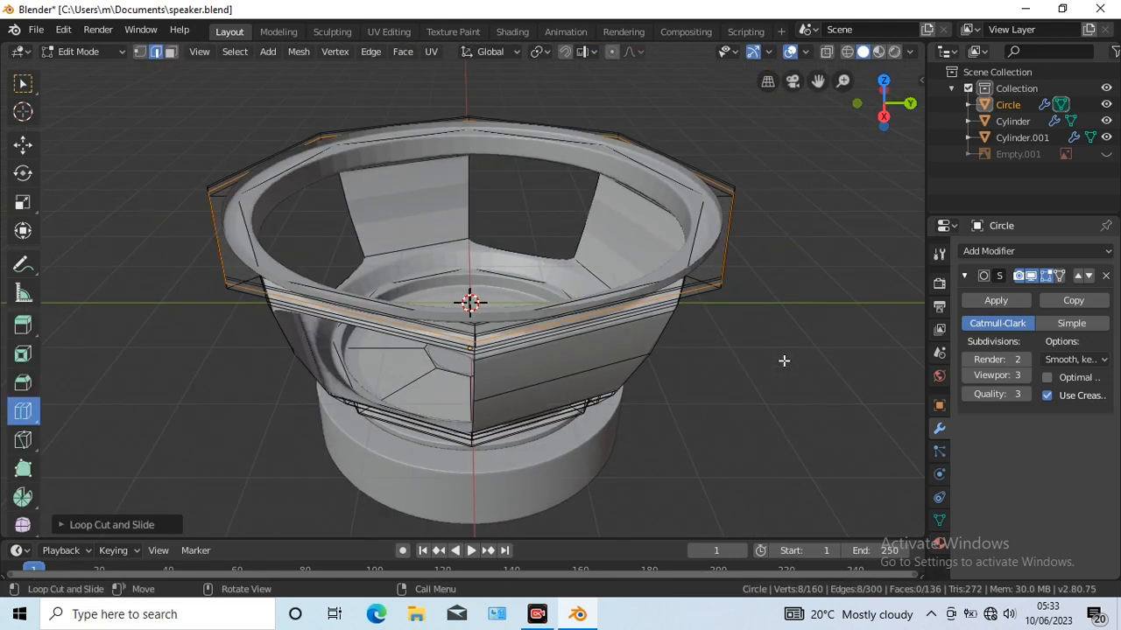
key(Tab)
right_click(689, 206)
click(688, 205)
click(815, 276)
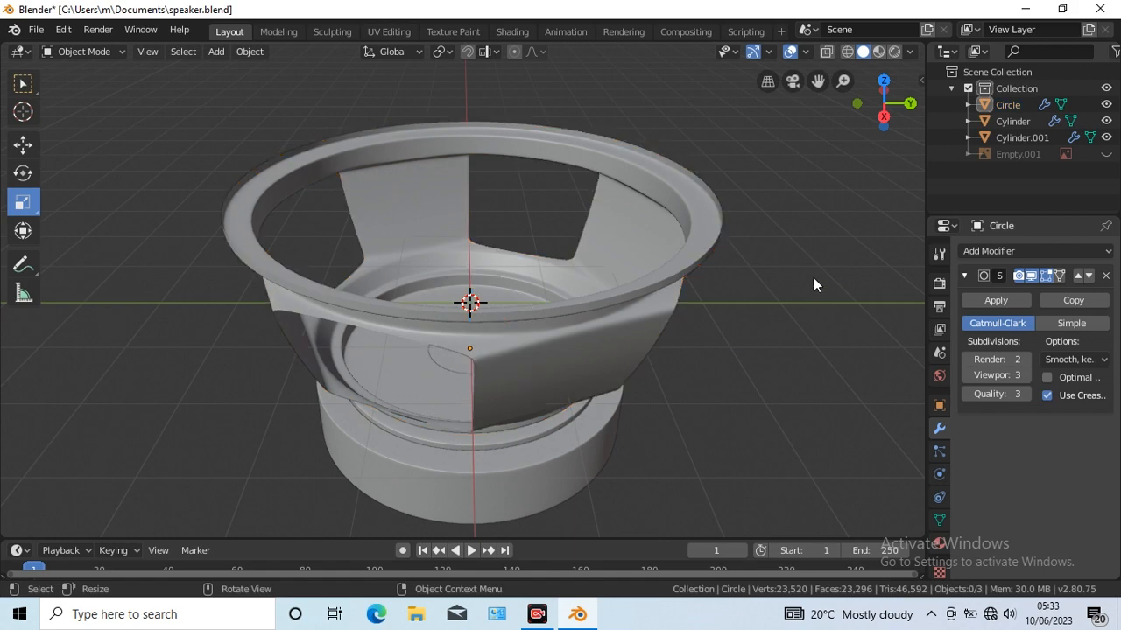
Step: Add an 8-vertex mesh circle at the centre of the basket and scale it up to about 2.07
click(216, 51)
mouse_move(291, 74)
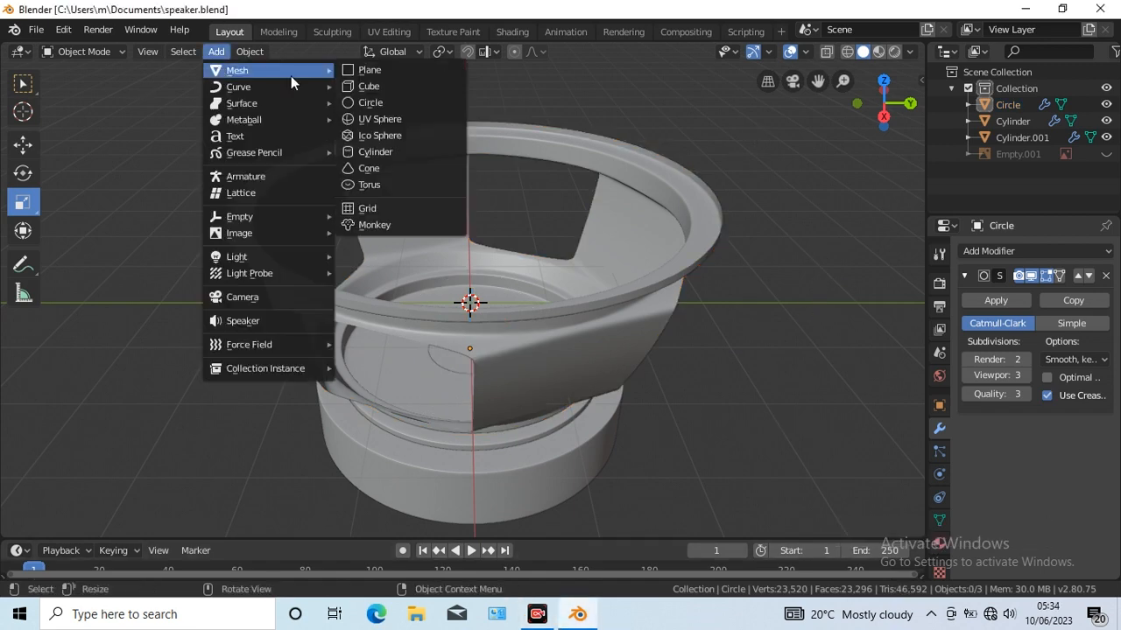
click(372, 104)
key(KP_7)
scroll(775, 395, up, 3)
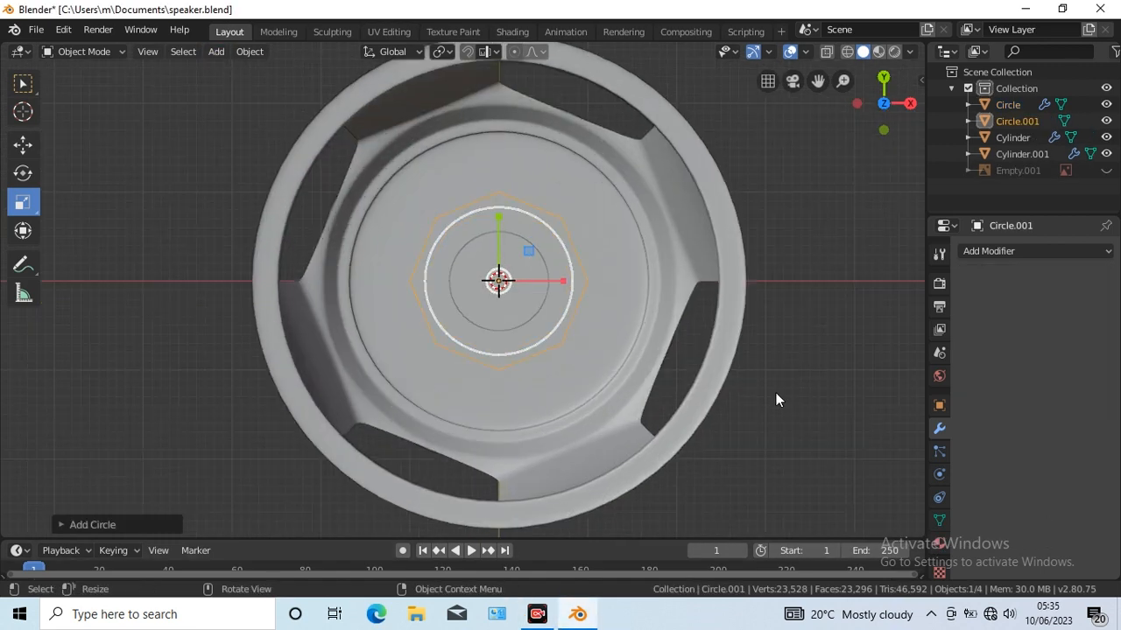
key(s)
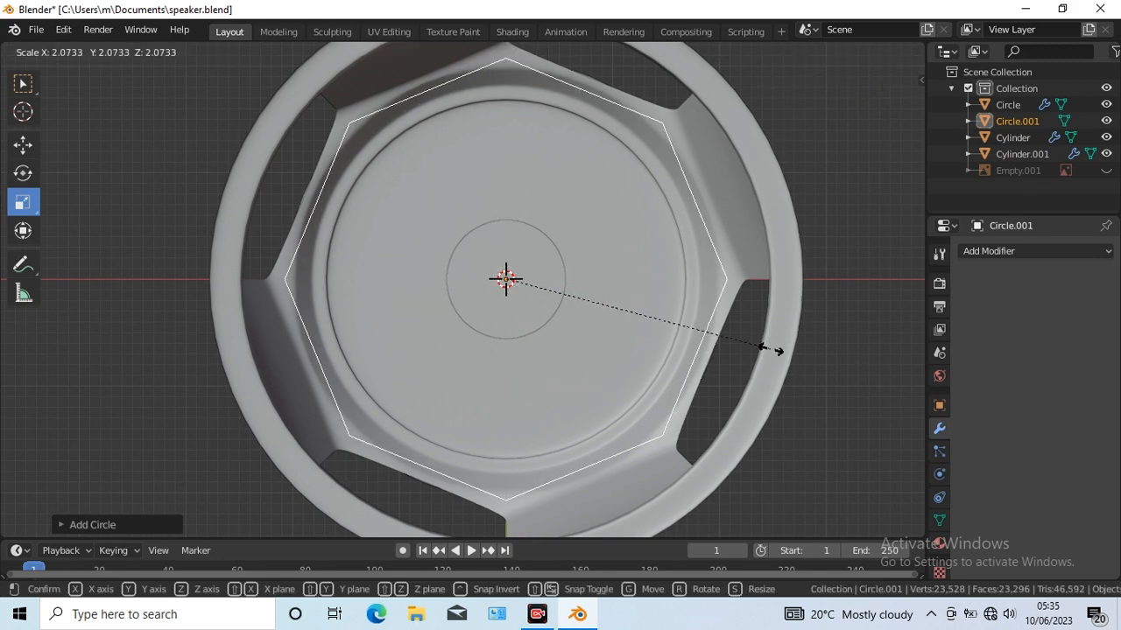
click(770, 350)
Step: Extrude the circle's edges inward and scale them down to a small central opening, about a quarter of the outer size
key(Tab)
key(e)
key(s)
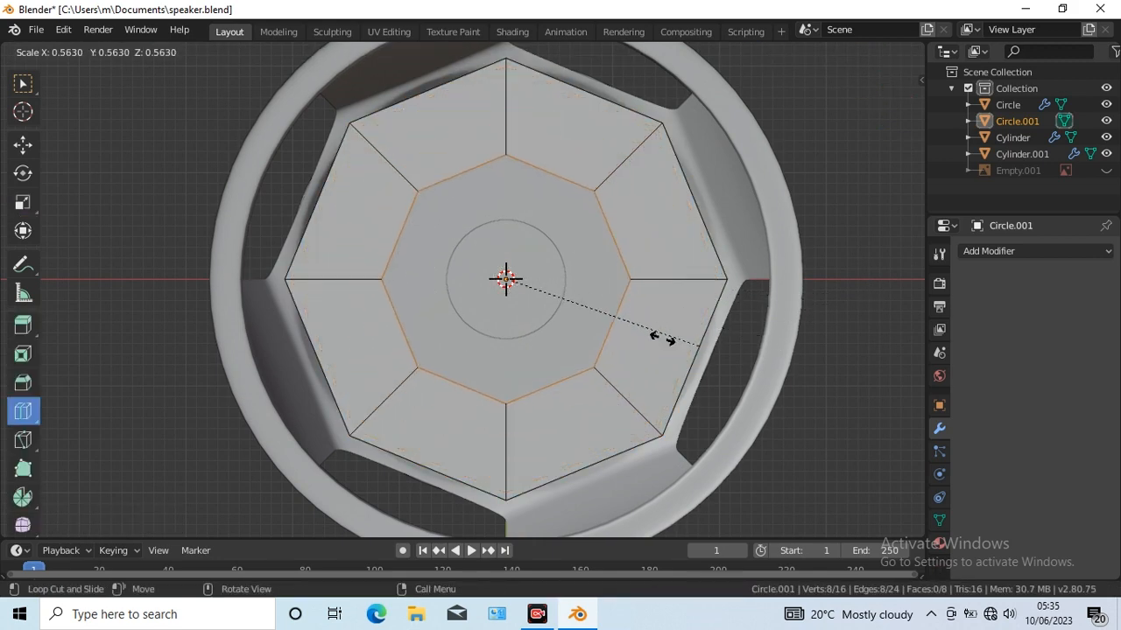
click(584, 317)
Step: Add ten evenly spaced concentric loop cuts between the disc's outer and inner edges
click(585, 317)
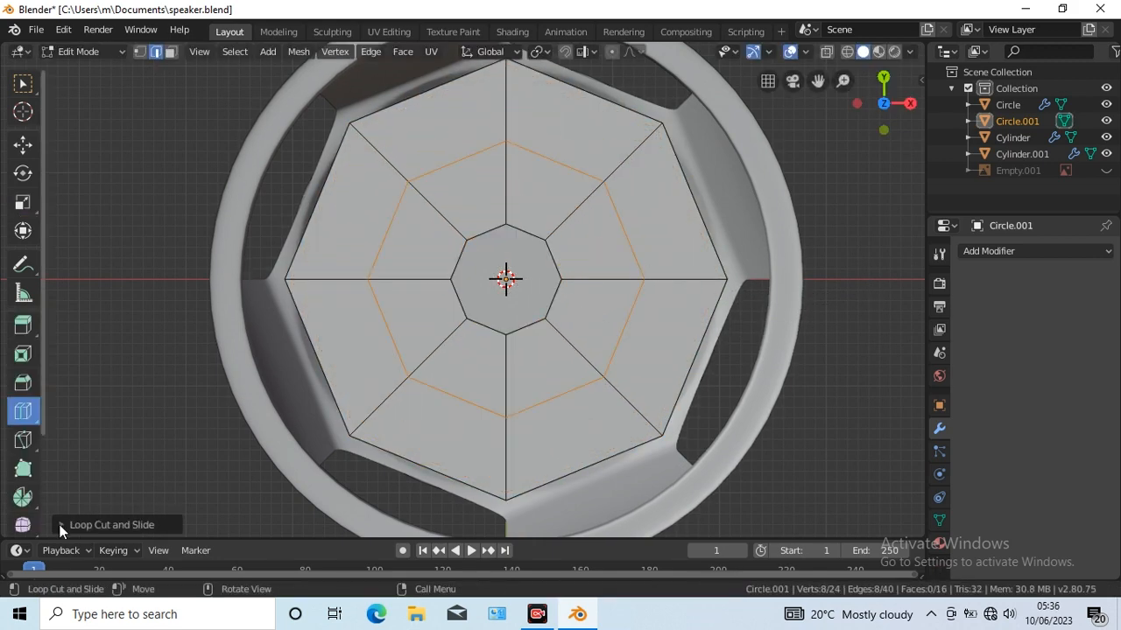
click(61, 525)
drag(210, 393, 218, 395)
click(61, 366)
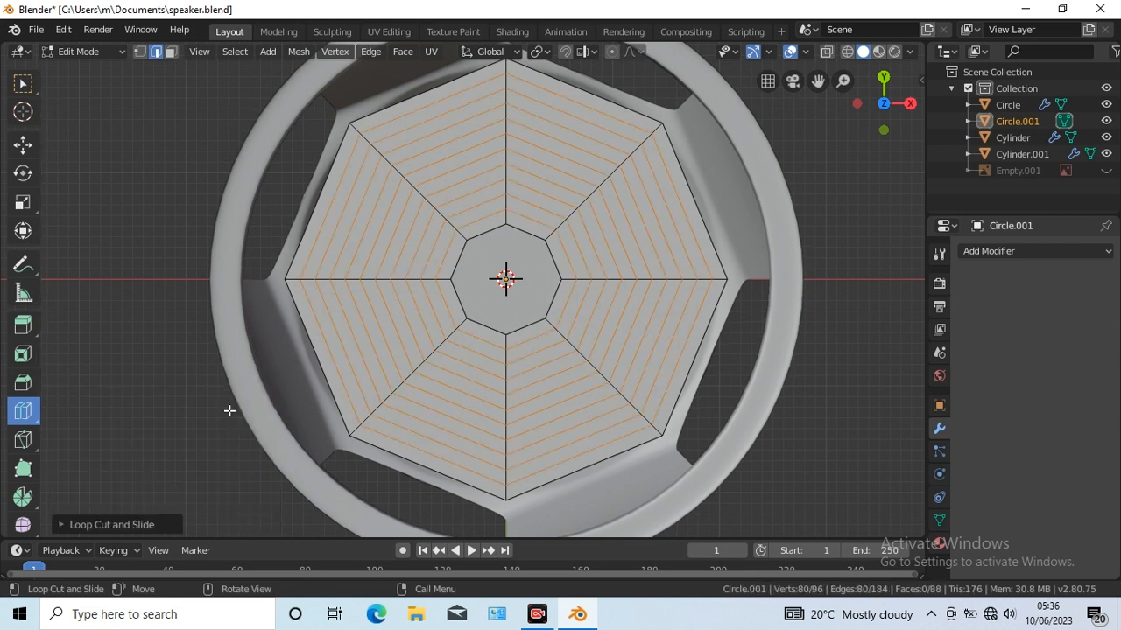
Step: Hide the basket and lower every other concentric edge ring of the disc slightly to form corrugations
key(w)
click(313, 242)
ctrl+click(488, 454)
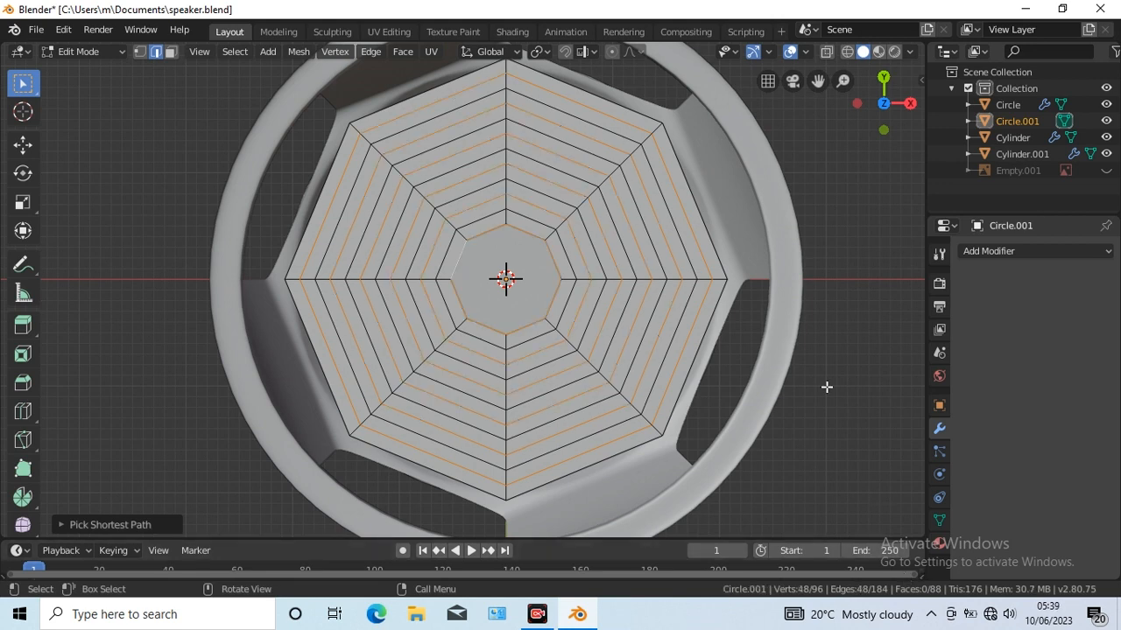
click(1106, 104)
key(KP_3)
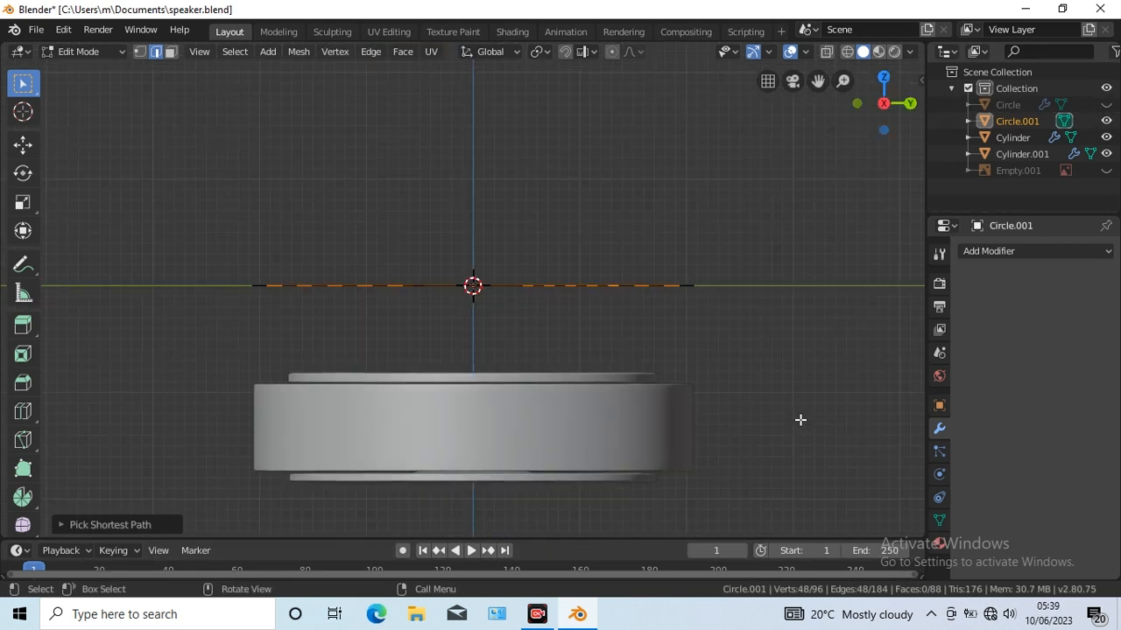
key(shift+space)
key(g)
drag(471, 220, 470, 230)
Step: Add a Subdivision Surface modifier to the corrugated disc with viewport subdivisions set to 3
key(KP_8)
key(KP_8)
click(994, 251)
click(793, 523)
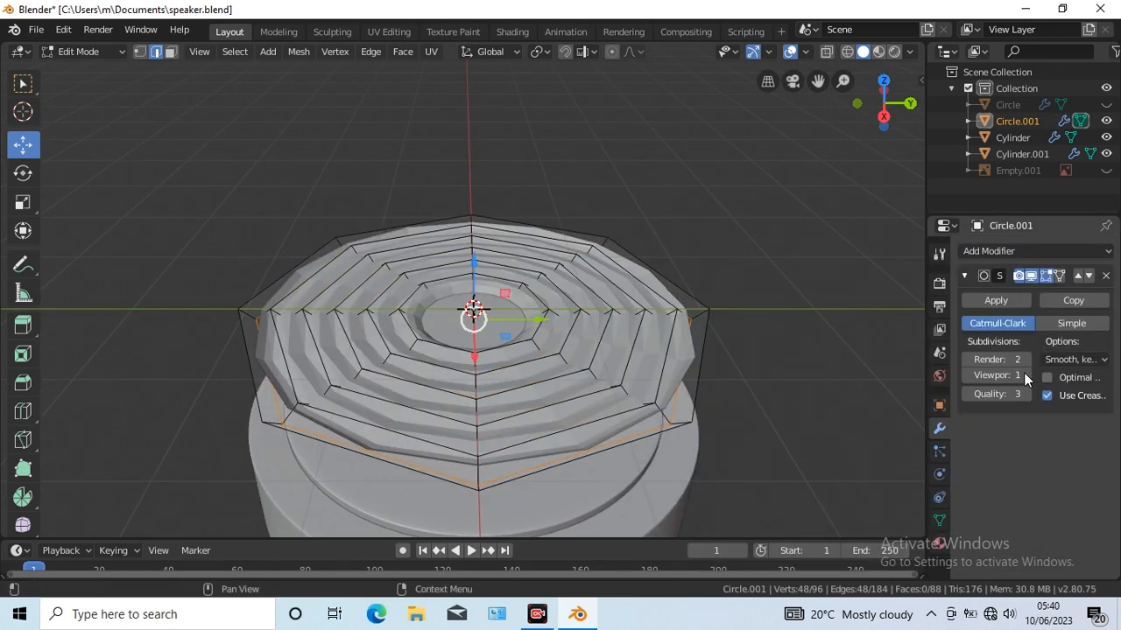
click(1025, 375)
click(1025, 375)
Step: Add supporting loop cuts beside the disc's ring edges to sharpen the corrugations, and return to Object Mode
click(23, 411)
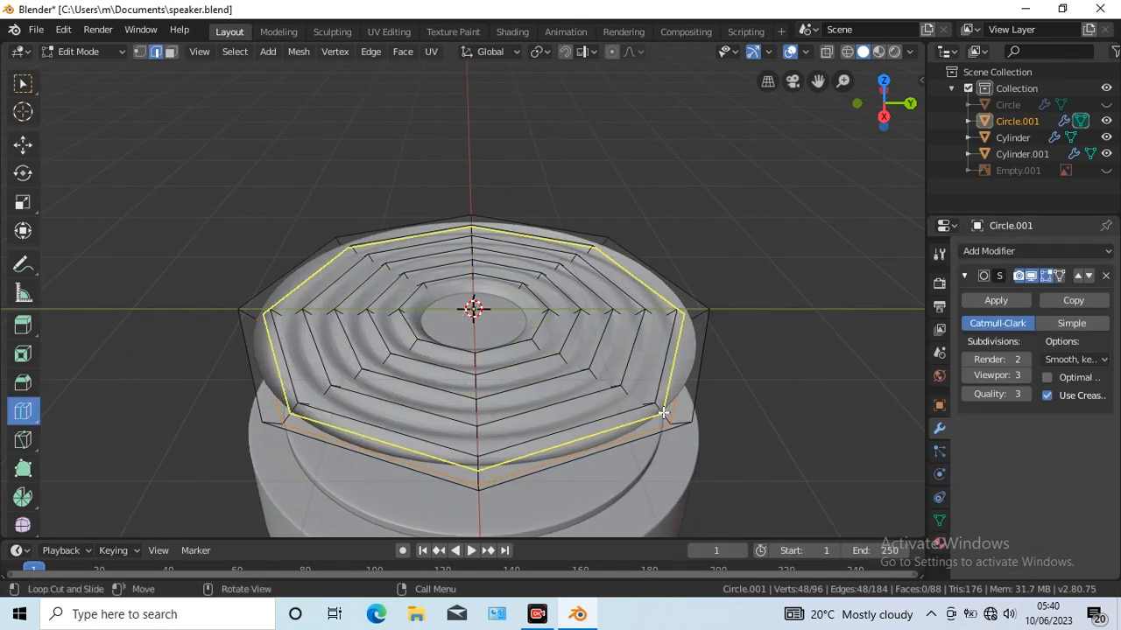
drag(673, 413, 652, 396)
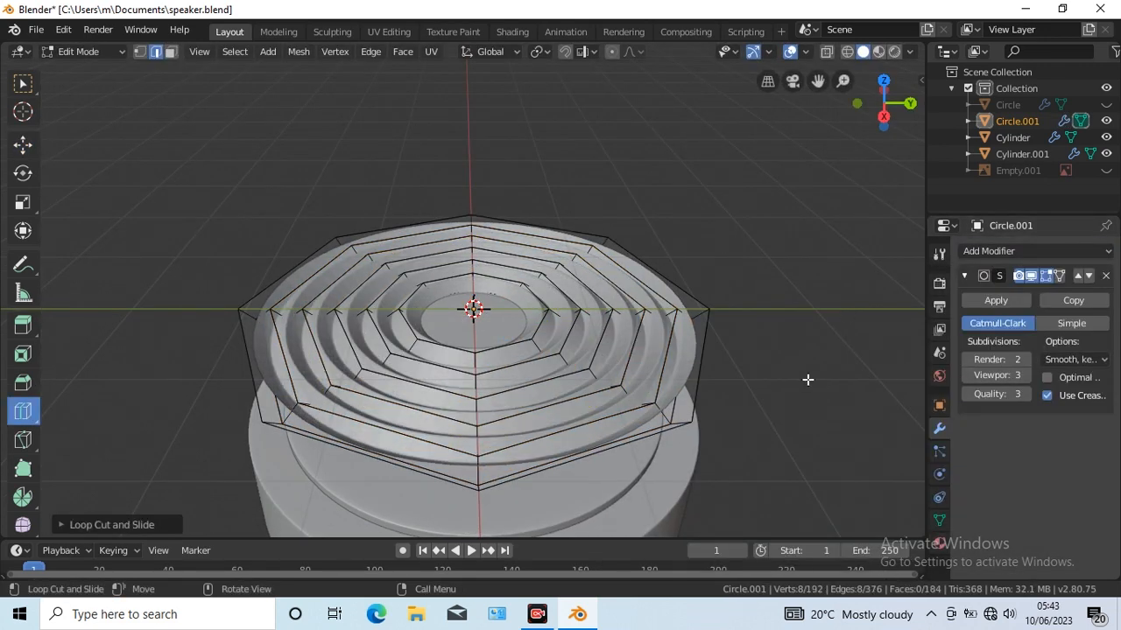
key(Tab)
Step: Unhide the basket, lower the corrugated disc into the basket's bottom, and scale it to about 1.02
click(1106, 105)
key(KP_3)
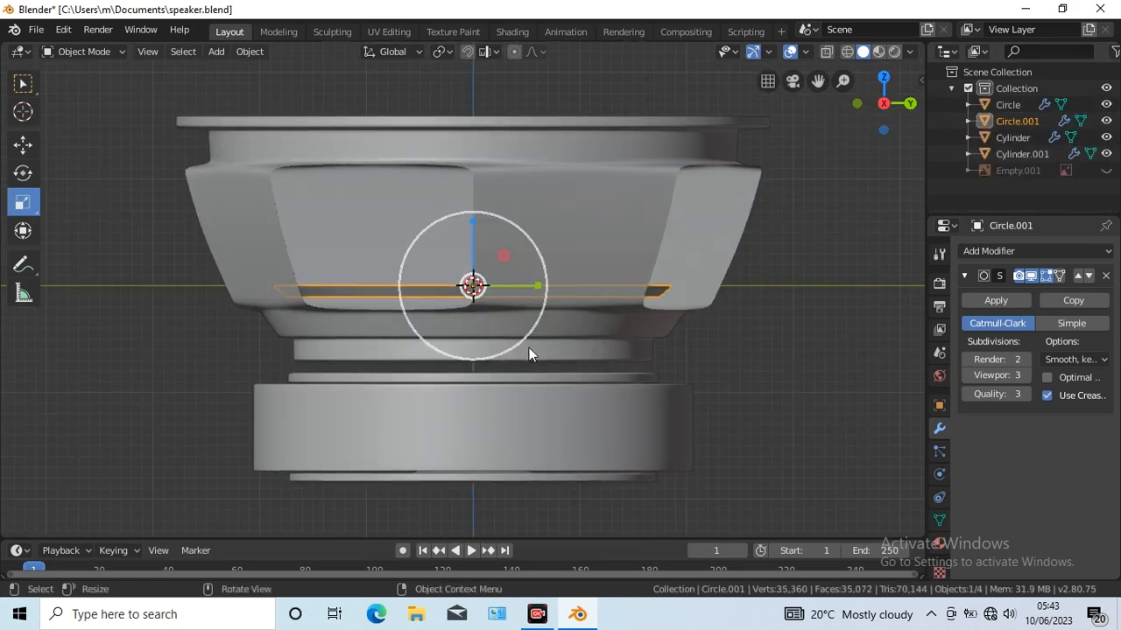
click(23, 144)
drag(473, 222, 471, 251)
click(22, 202)
key(s)
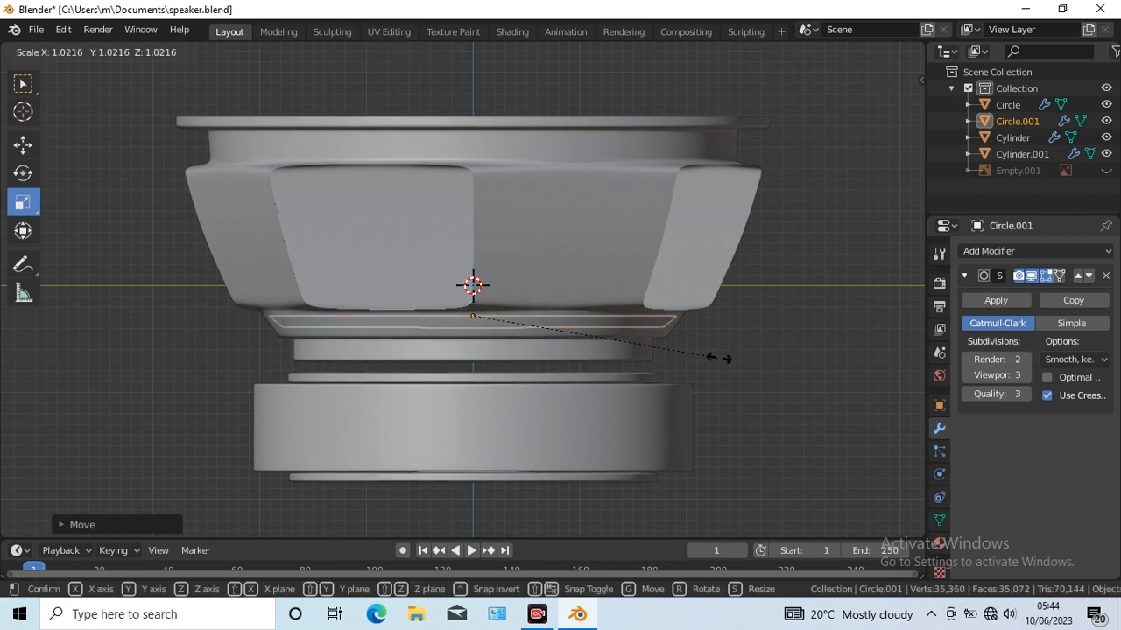
click(718, 357)
key(KP_8)
scroll(830, 380, down, 2)
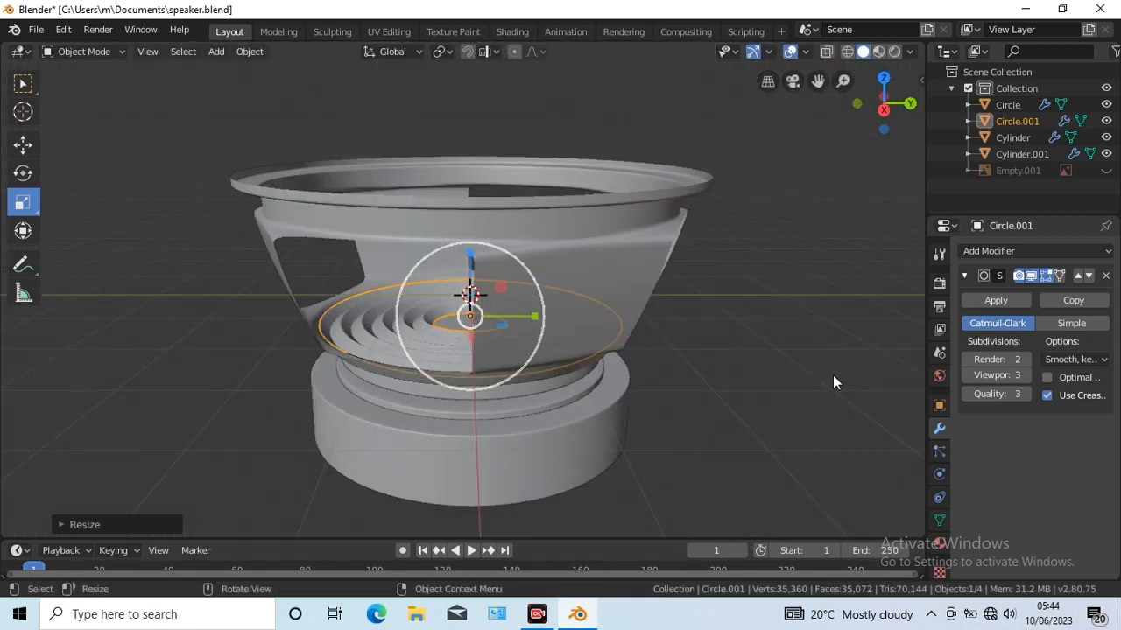
key(KP_8)
Step: Add a Solidify modifier to the basket, place it above the Subdivision Surface modifier, and set the thickness to 0.04 m
click(733, 272)
click(709, 222)
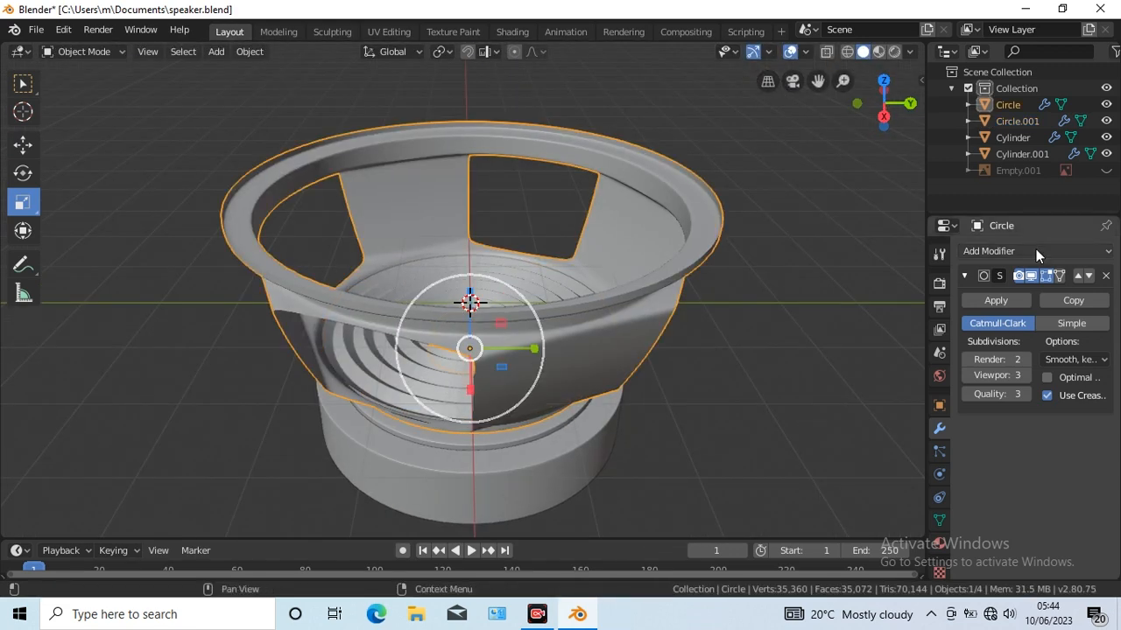
click(1036, 251)
click(779, 505)
click(1077, 430)
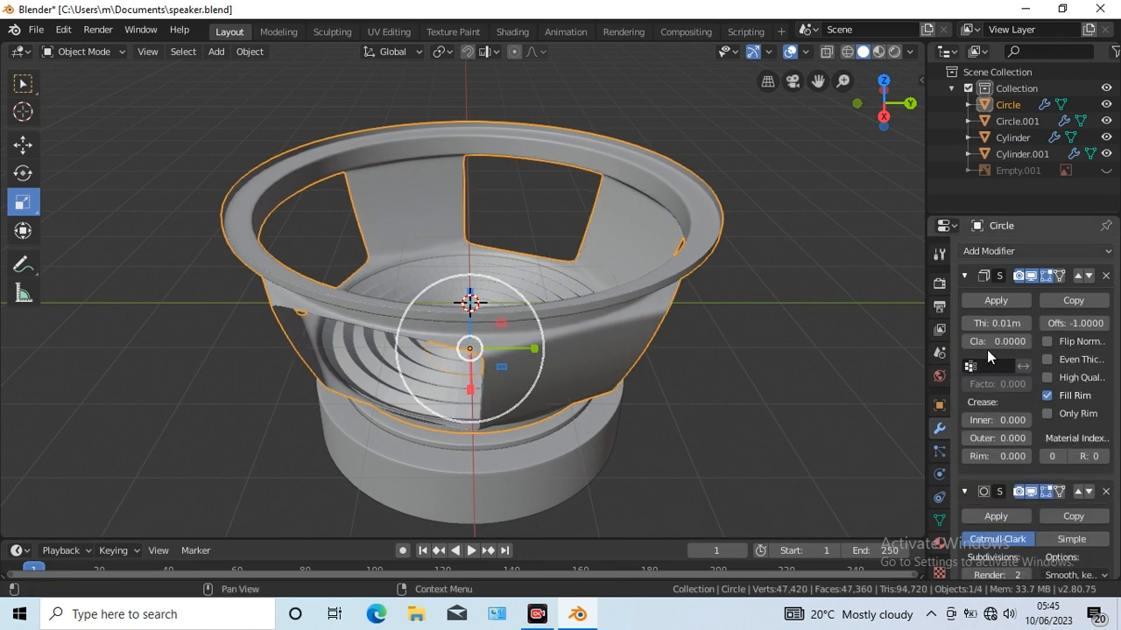
click(1025, 323)
click(1025, 323)
click(1025, 323)
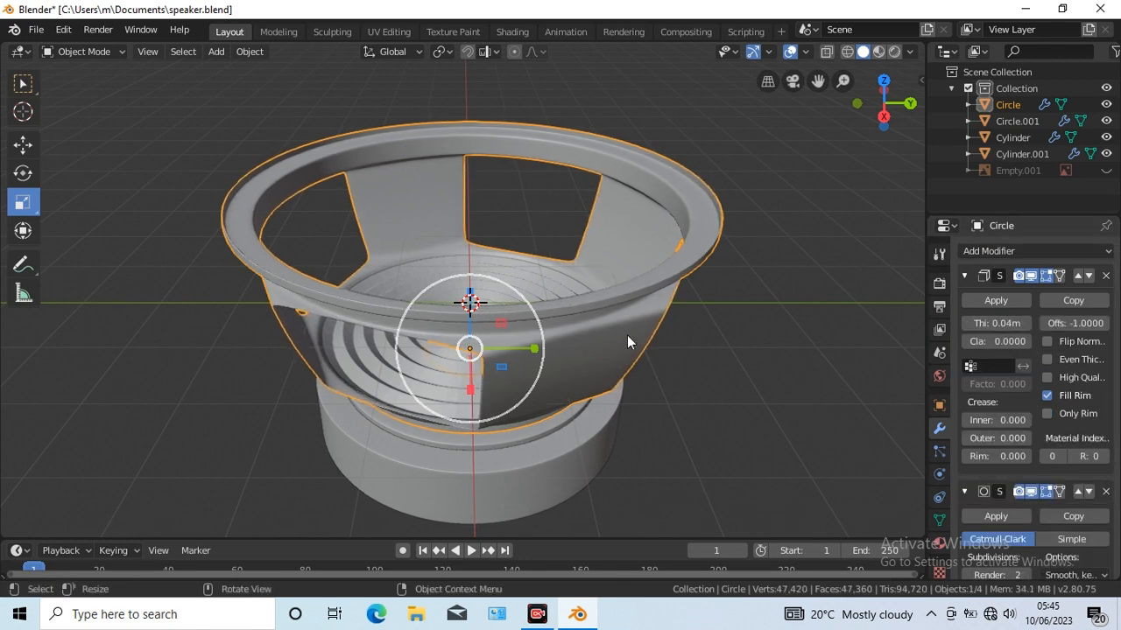
Step: Apply the basket's scale and deselect it
key(ctrl+a)
click(545, 370)
click(748, 404)
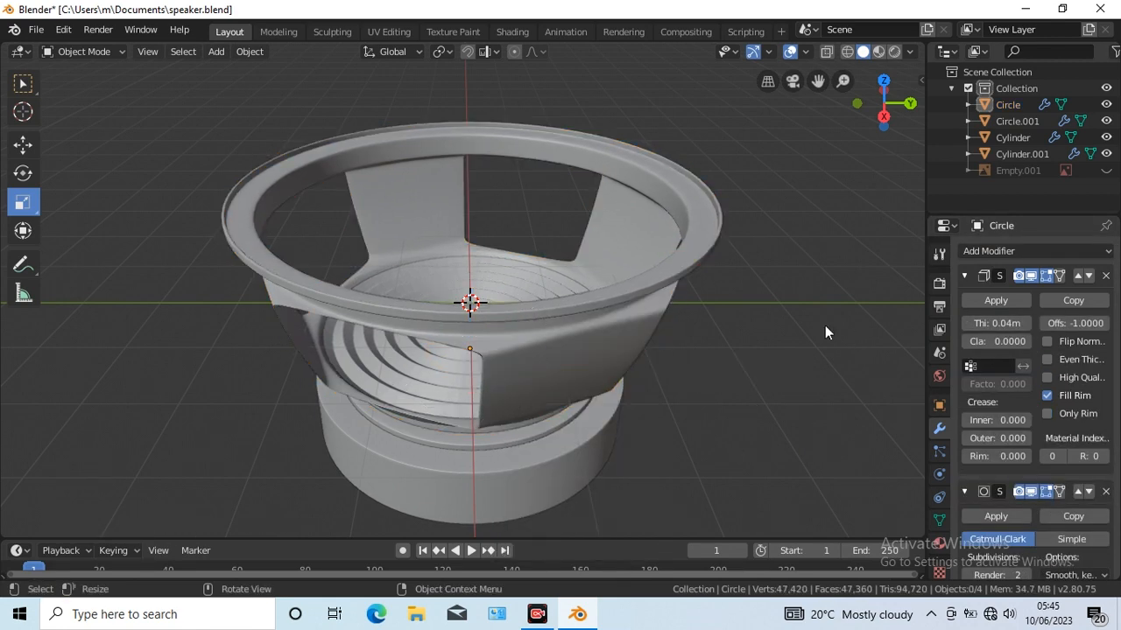
Step: Add a mesh circle with 12 vertices at the centre of the speaker
key(KP_3)
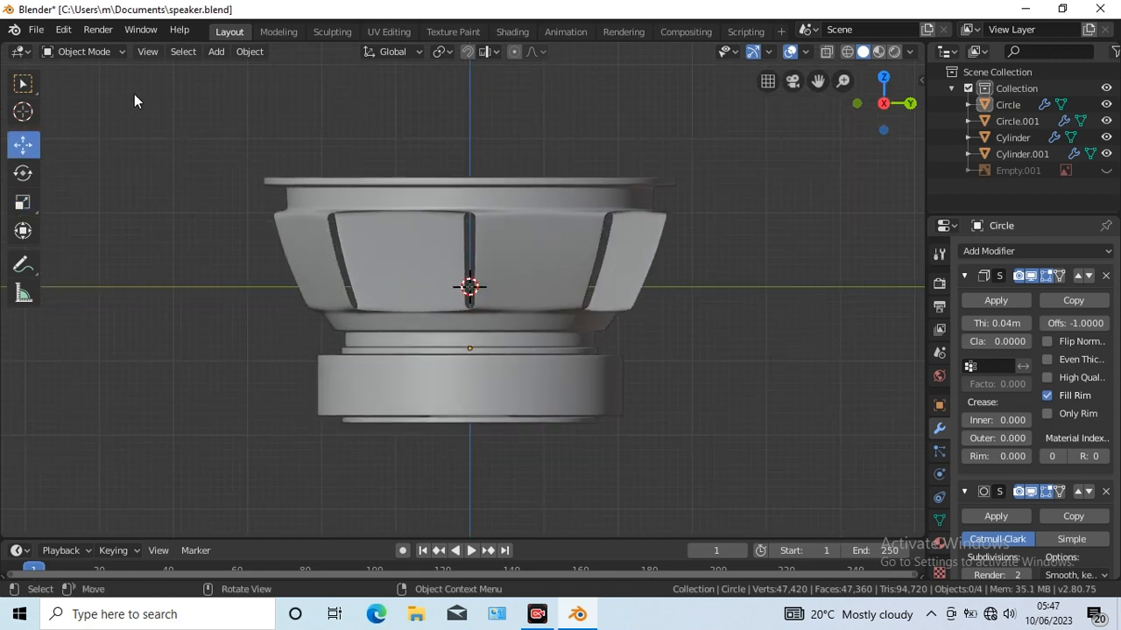
click(216, 51)
mouse_move(234, 72)
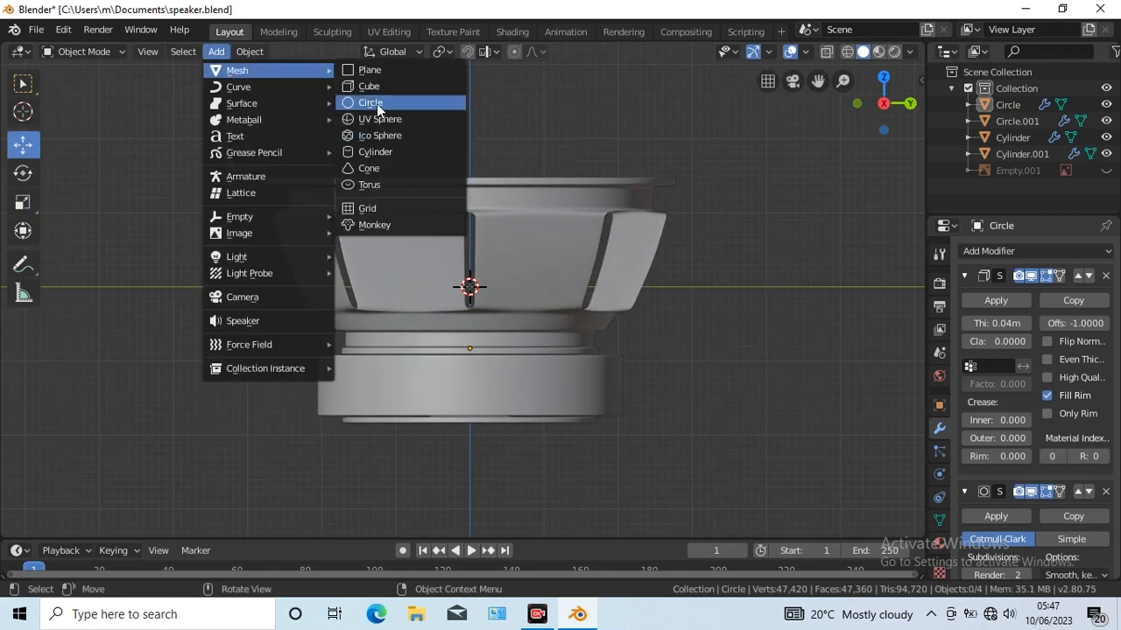
click(376, 103)
click(62, 525)
double_click(217, 346)
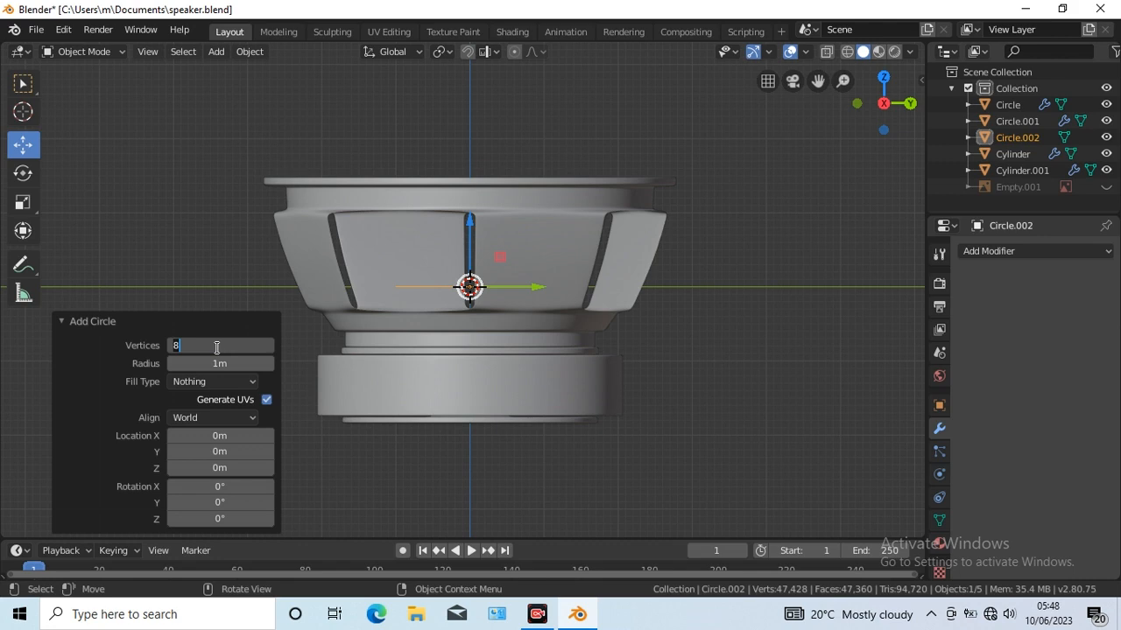
click(116, 317)
Step: Raise the new circle about 1.42 m to the basket's flange and scale it up to the flange's outer diameter
key(g)
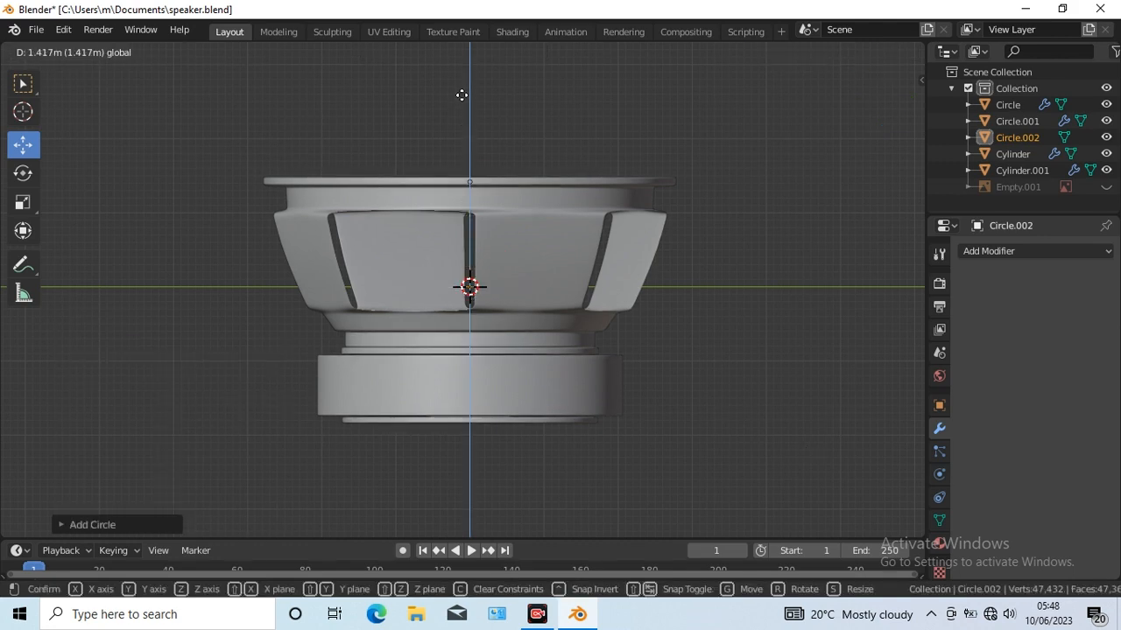
click(461, 95)
key(KP_7)
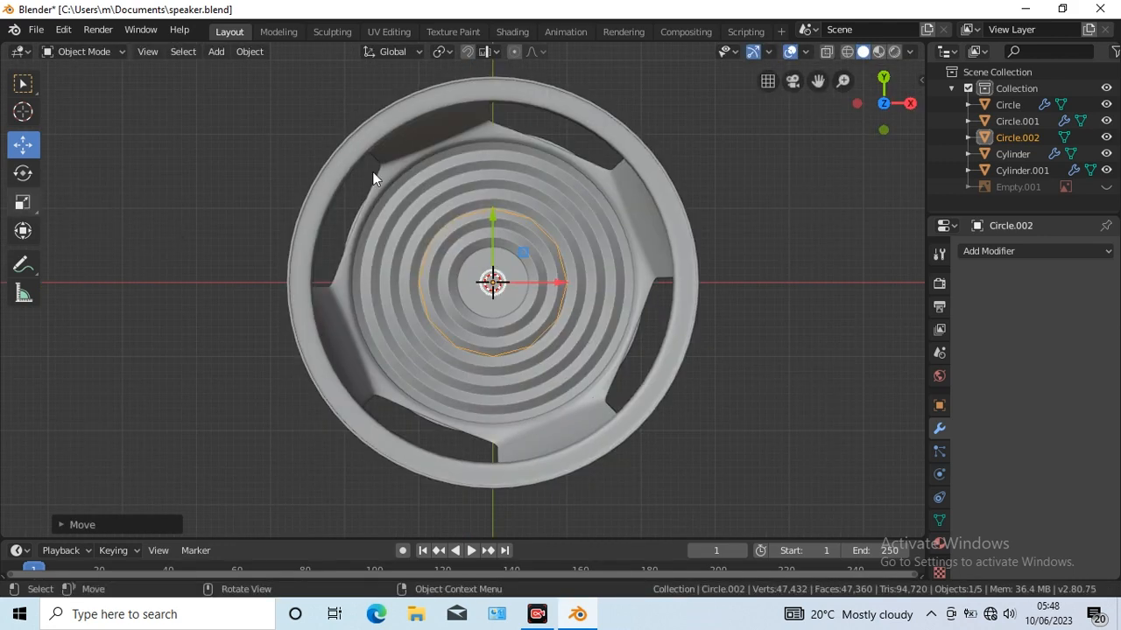
key(s)
click(744, 329)
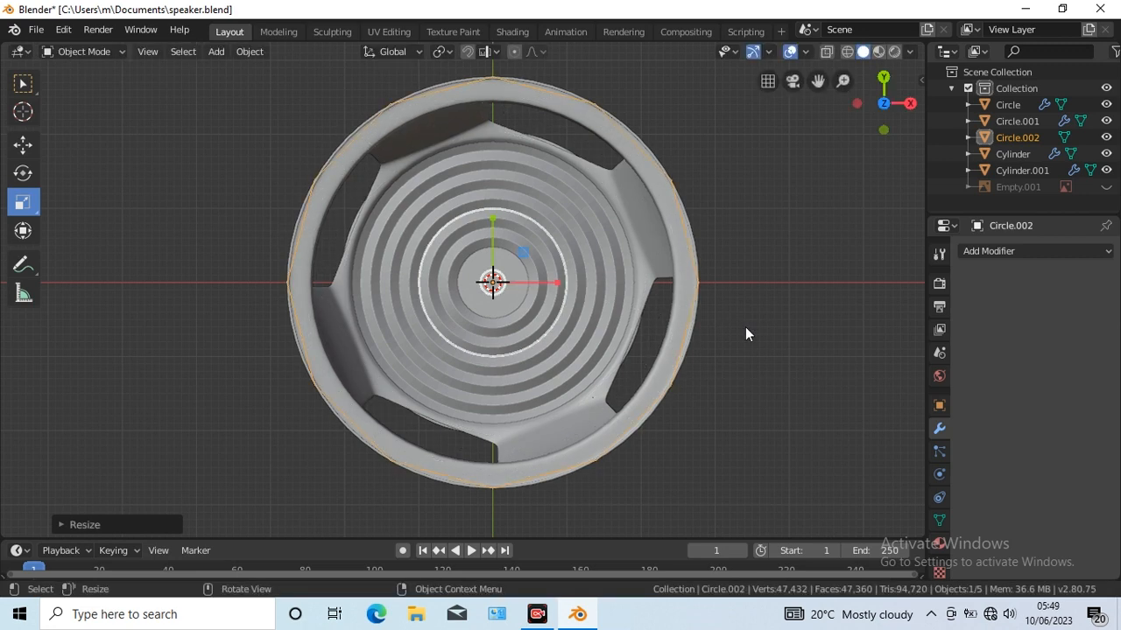
Step: Extrude the 12-sided circle's edges inward and scale them to about 0.17, matching the corrugated disc's central opening
key(Tab)
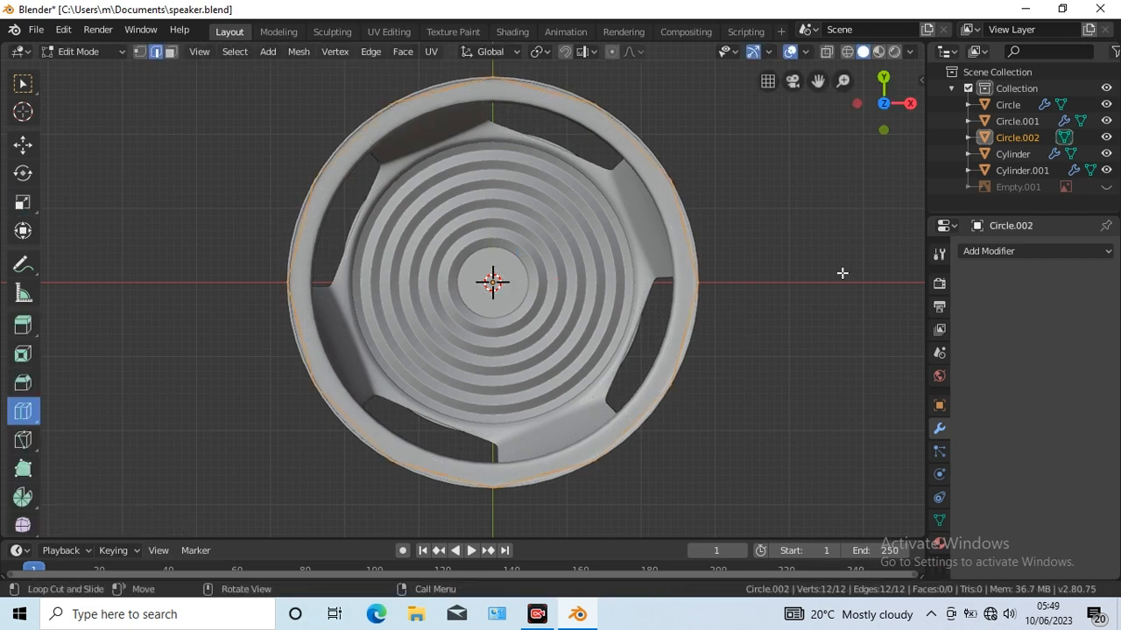
key(e)
key(s)
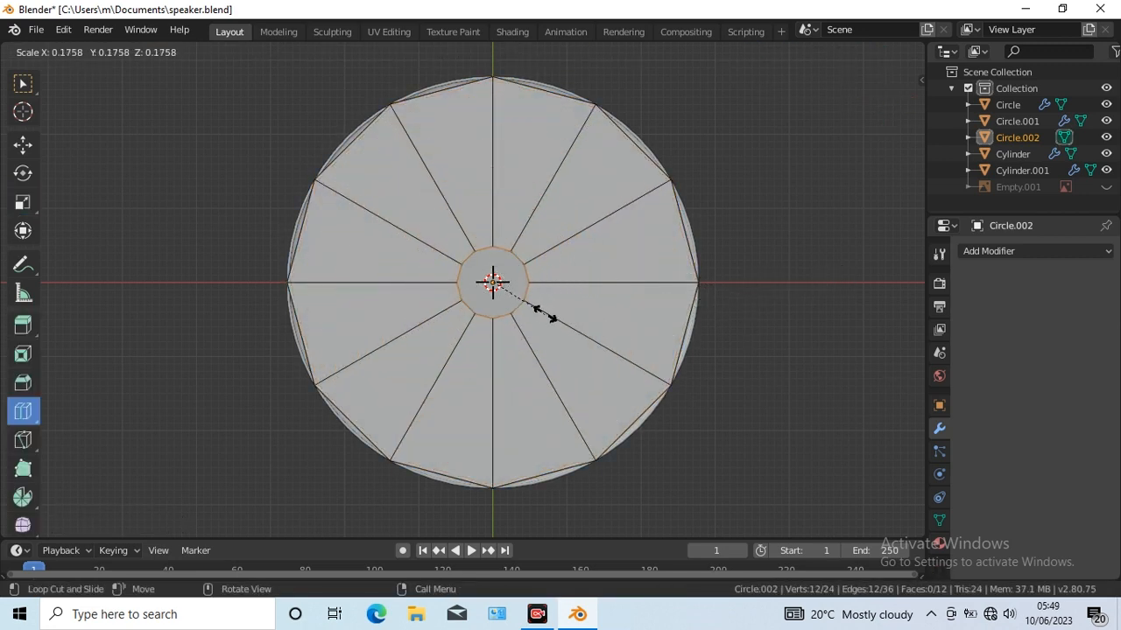
click(545, 316)
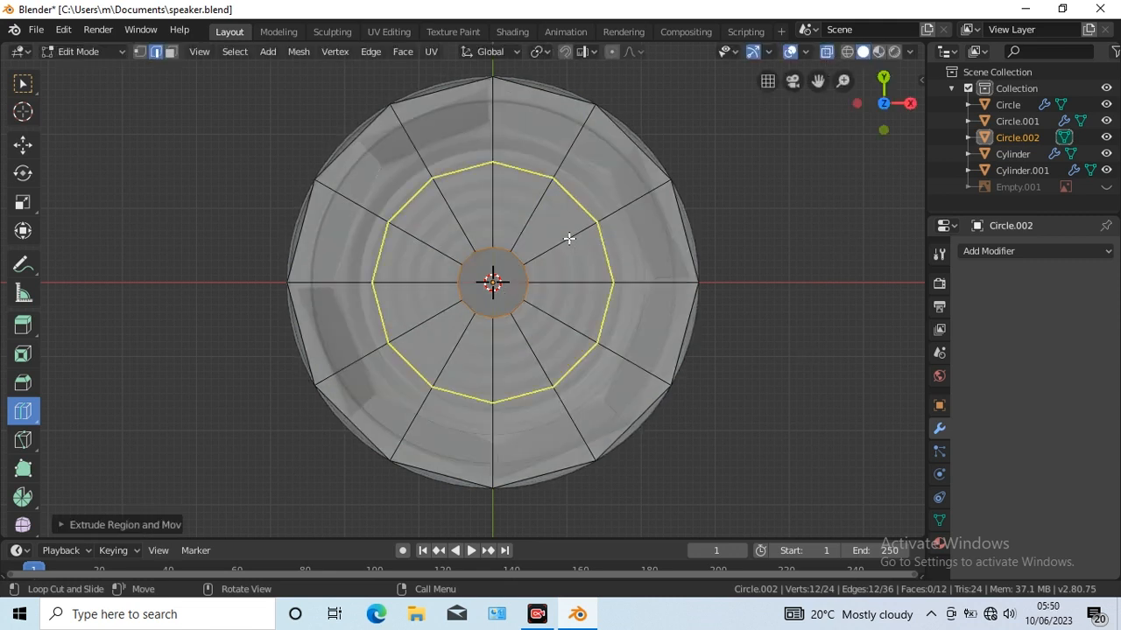
Step: Add an edge loop slid about 0.79 toward the 12-sided ring's outer rim, and lower the inner opening's loop to form the cone
drag(569, 238, 600, 237)
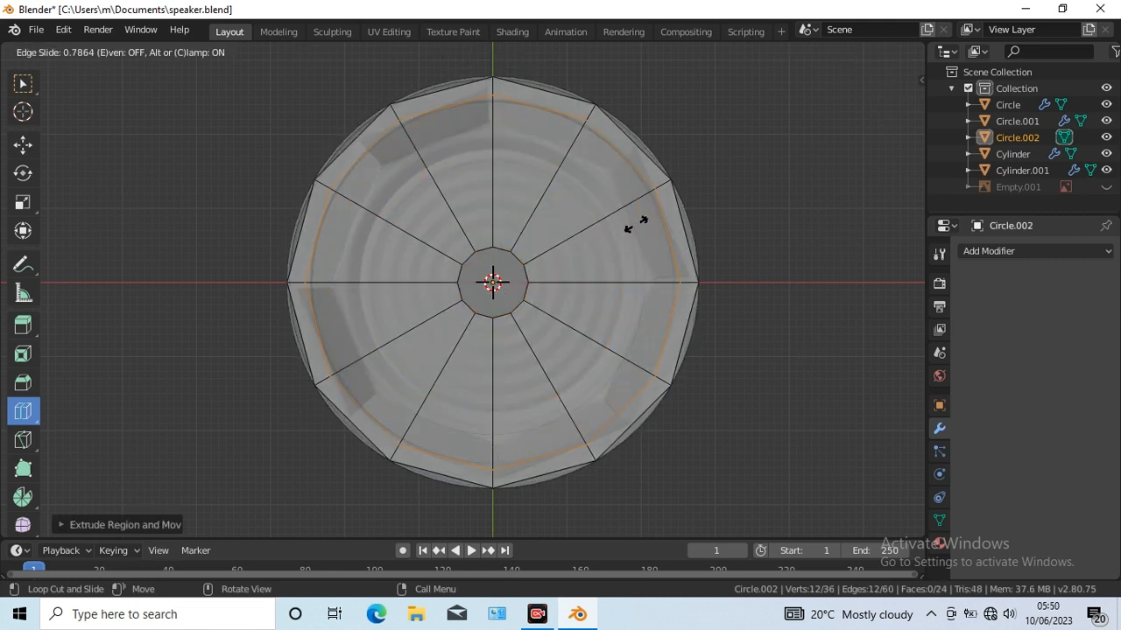
drag(635, 225, 635, 225)
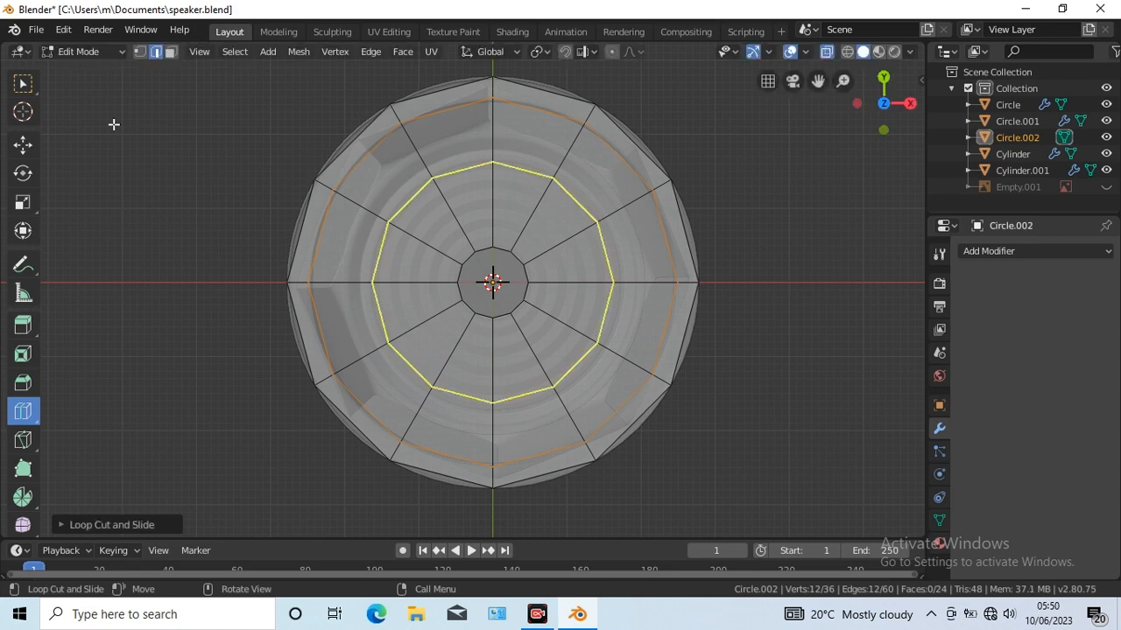
click(23, 84)
drag(415, 215, 557, 337)
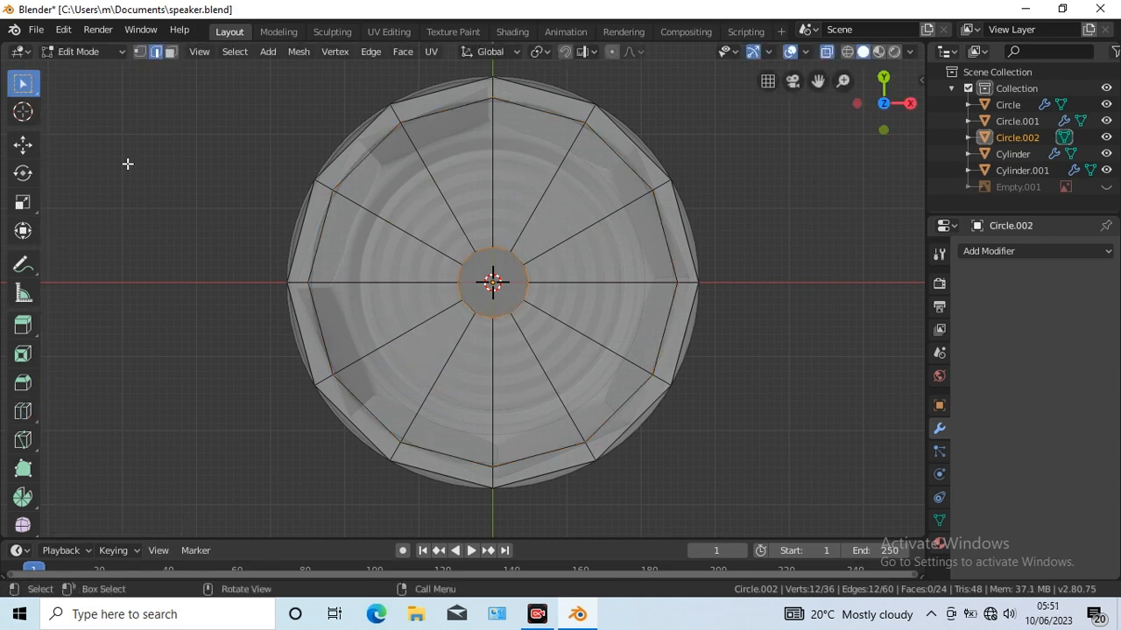
click(23, 145)
key(KP_1)
drag(467, 98, 484, 234)
Step: Add an edge loop at the cone's mid-height and scale it outward slightly to curve the wall
click(23, 411)
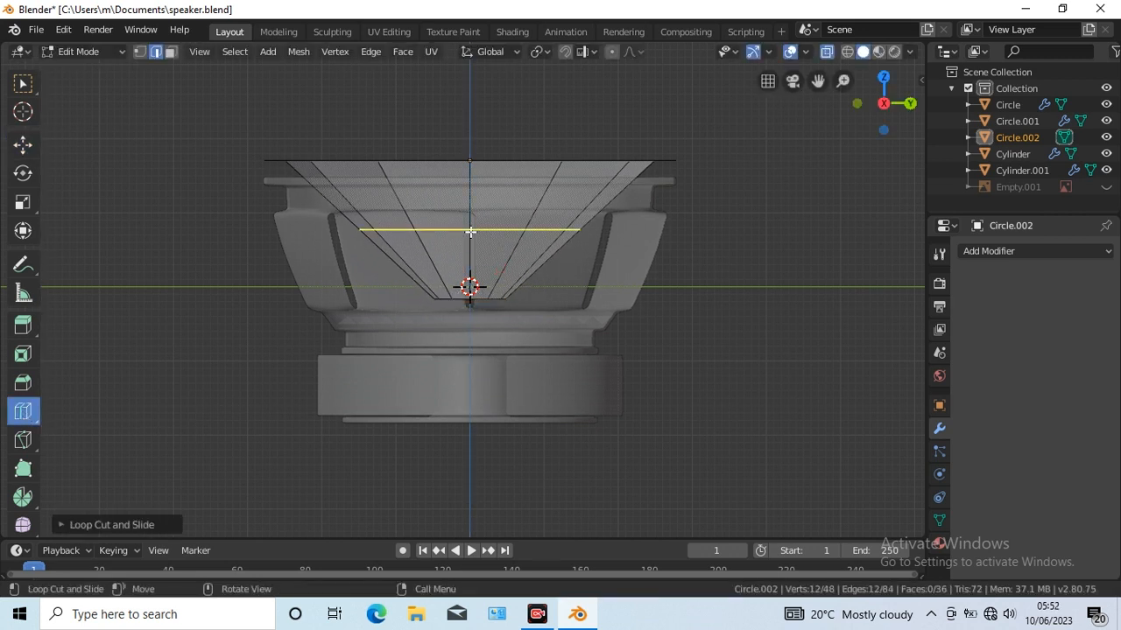
key(shift+space)
key(s)
key(s)
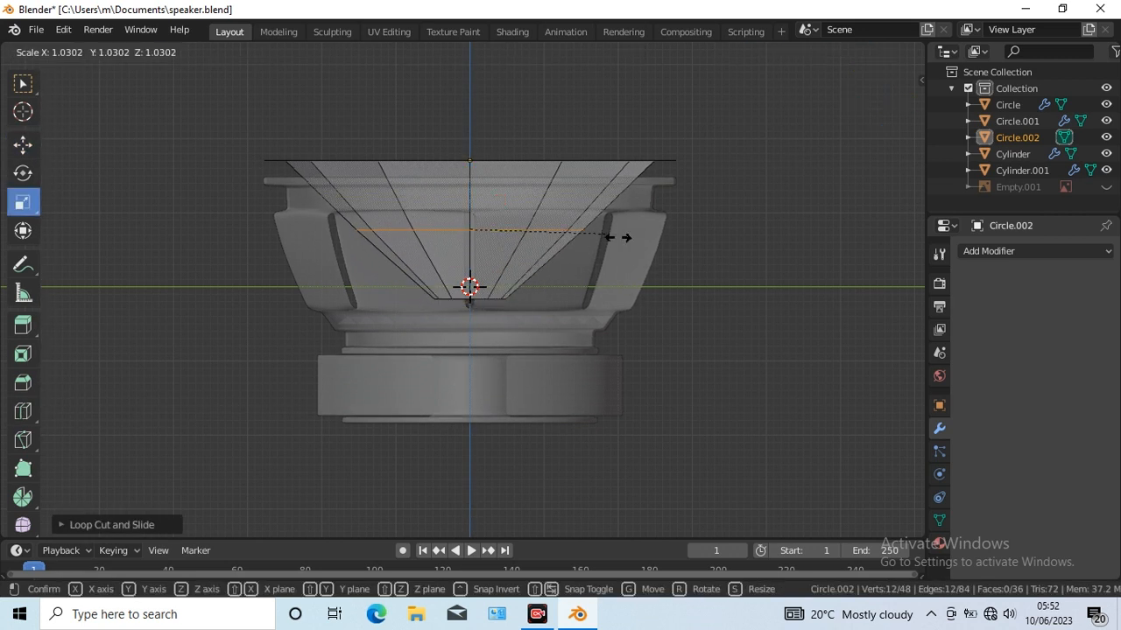
click(626, 243)
Step: Add an edge loop in the cone's upper half and scale it outward by about 1.05
key(shift+space)
key(ctrl+r)
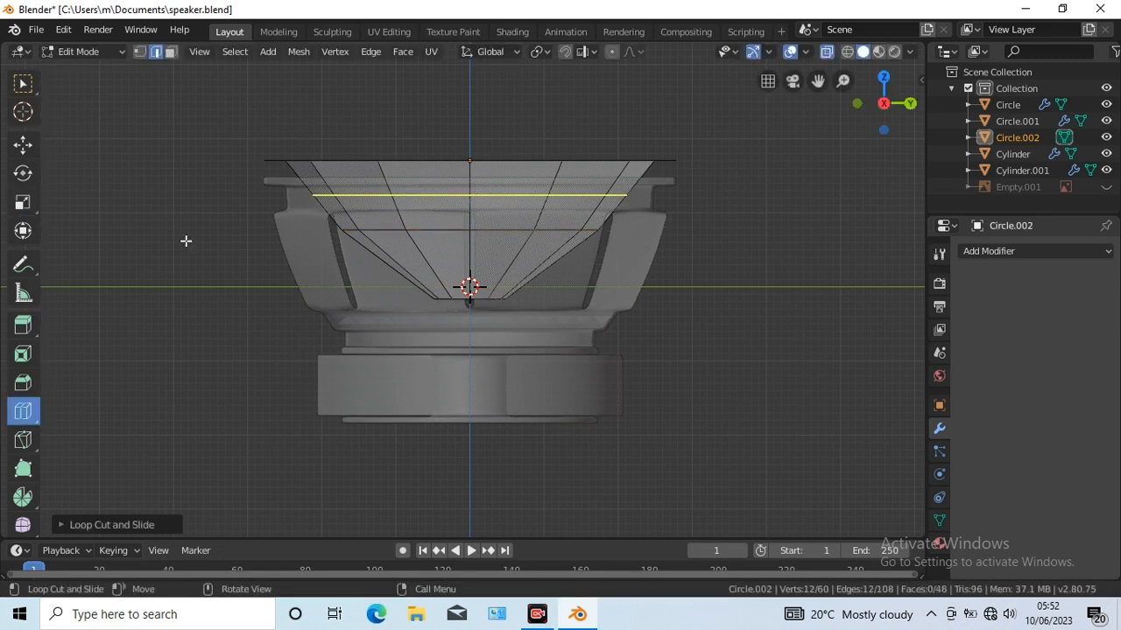
click(185, 240)
key(shift+space)
key(s)
key(s)
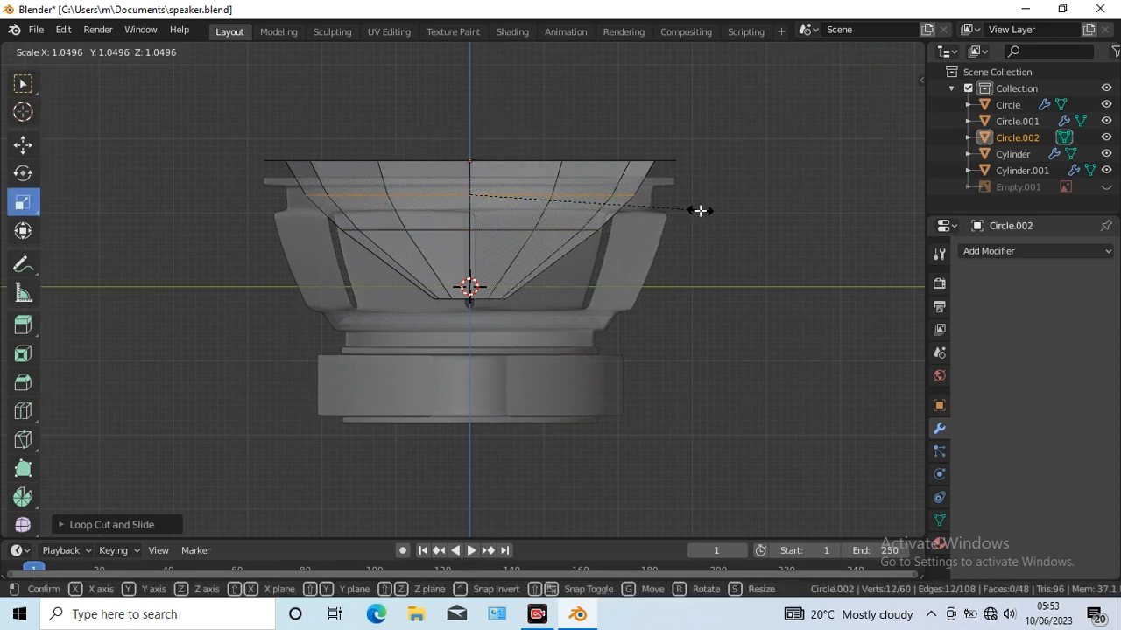
click(699, 210)
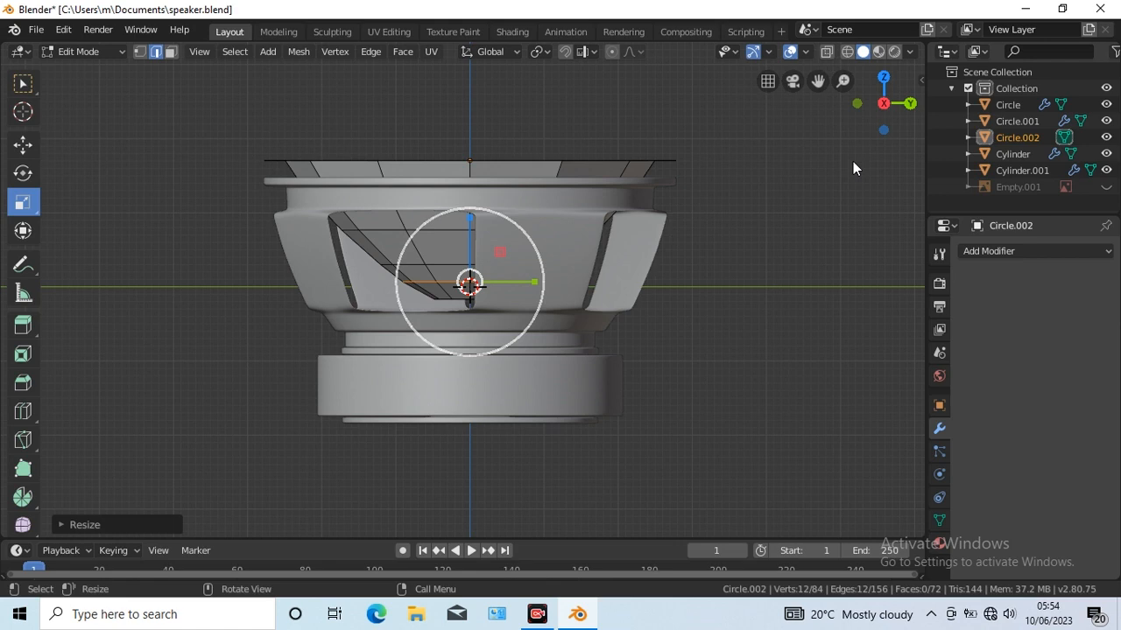
Step: Hide the basket and add a Subdivision Surface modifier with viewport level 3 to the cone
click(1106, 104)
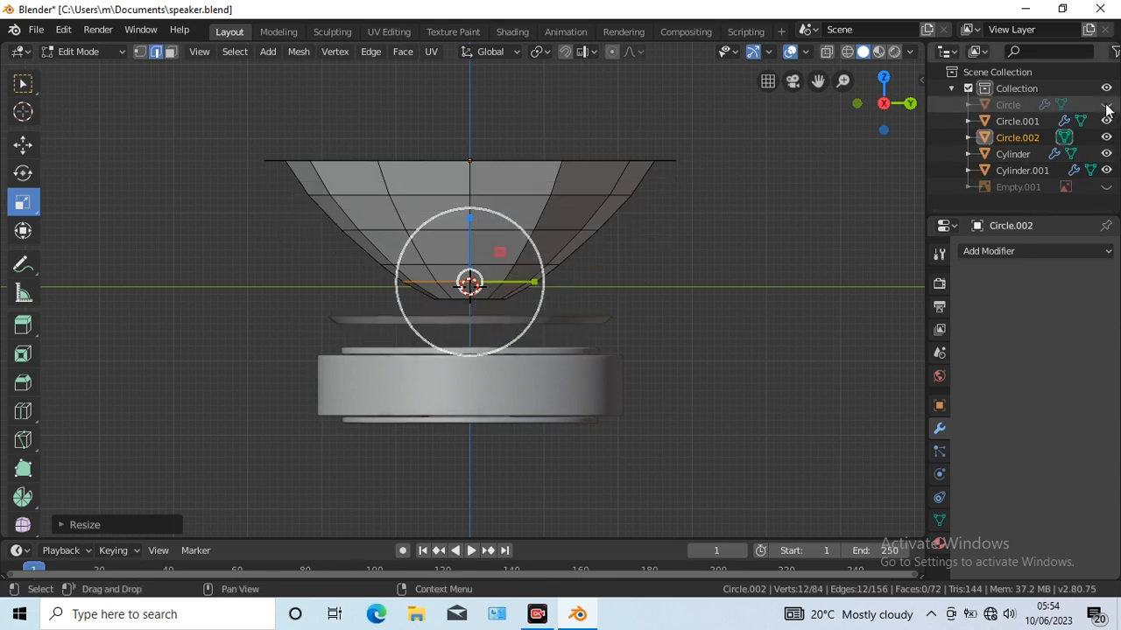
click(1035, 251)
click(793, 521)
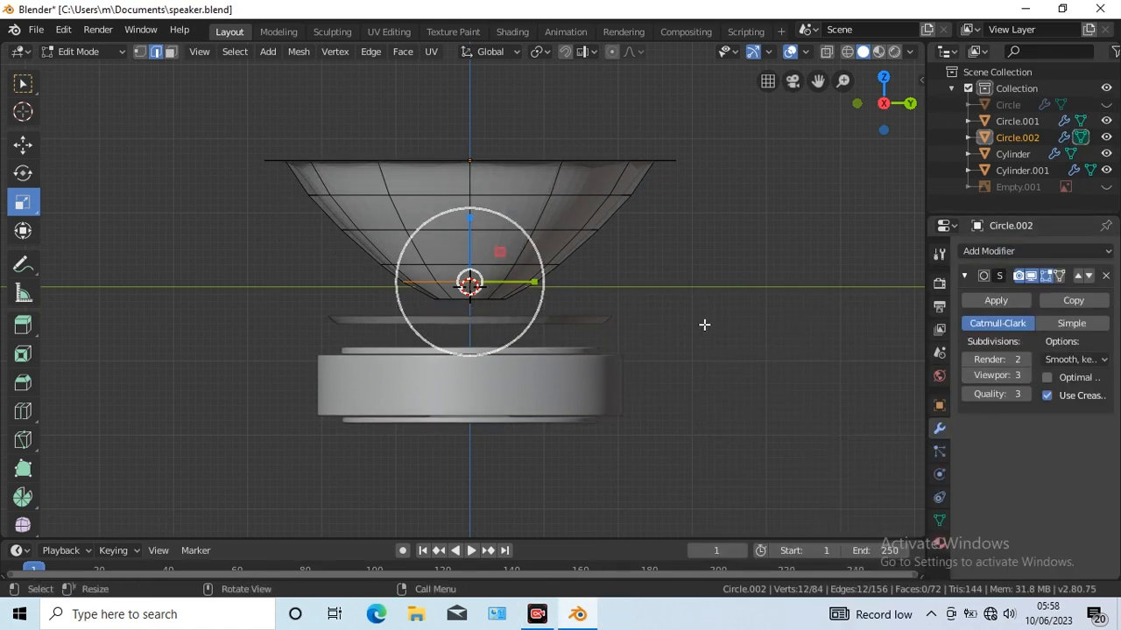
Step: Add four edge loops to the cone's upper band, between the flat rim and the highest wall loop
scroll(712, 332, up, 4)
drag(818, 80, 829, 210)
click(23, 411)
drag(633, 228, 632, 240)
right_click(632, 240)
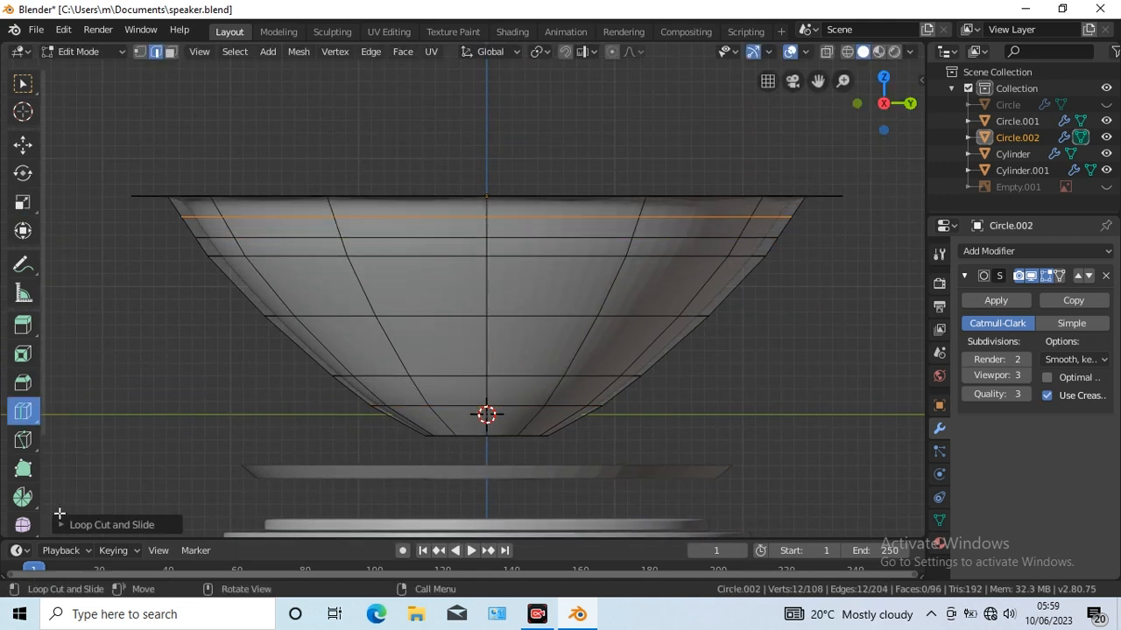
click(268, 393)
click(61, 370)
Step: Scale the three selected upper loops inward to form a groove just below the cone's rim
click(23, 202)
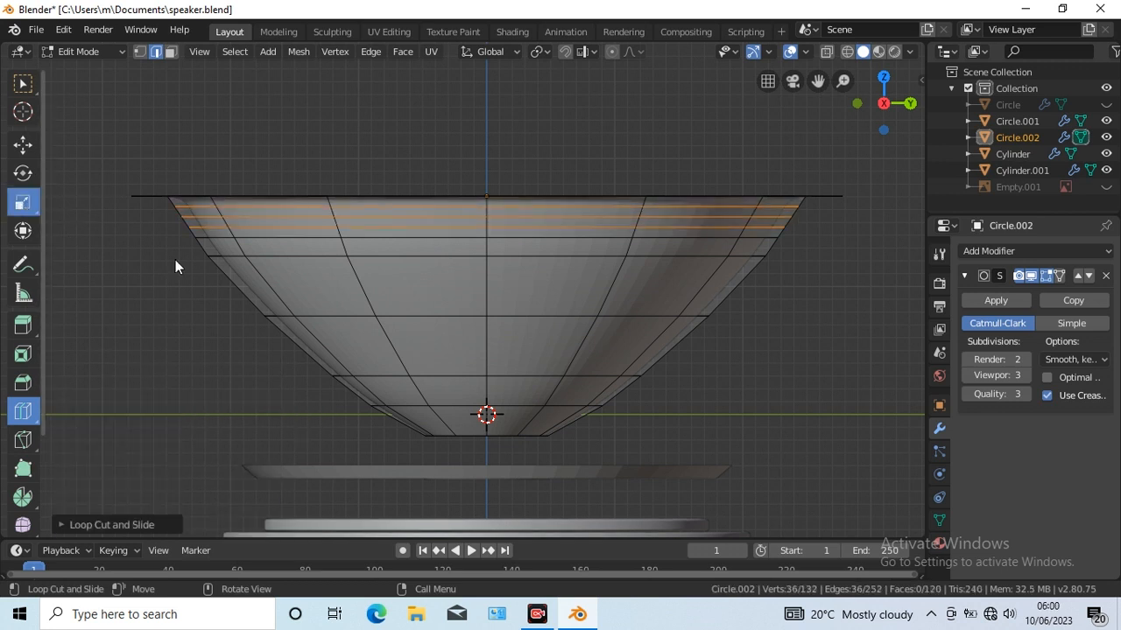
key(s)
click(807, 258)
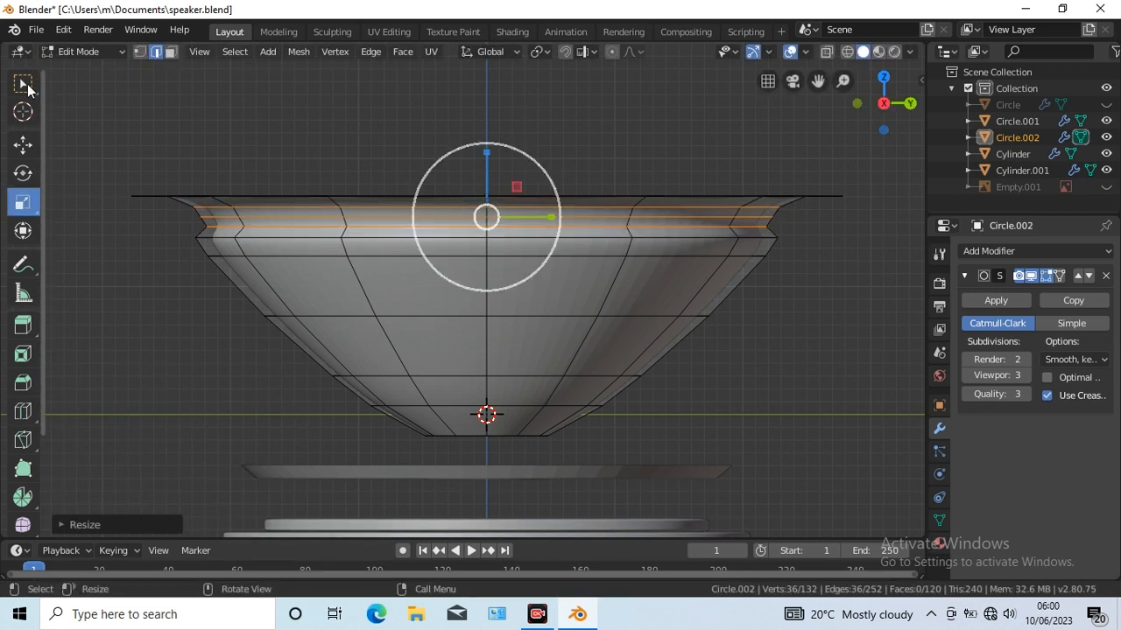
Step: Select only the groove's middle edge loop and scale it inward to about 0.986 to round the groove
key(w)
click(825, 54)
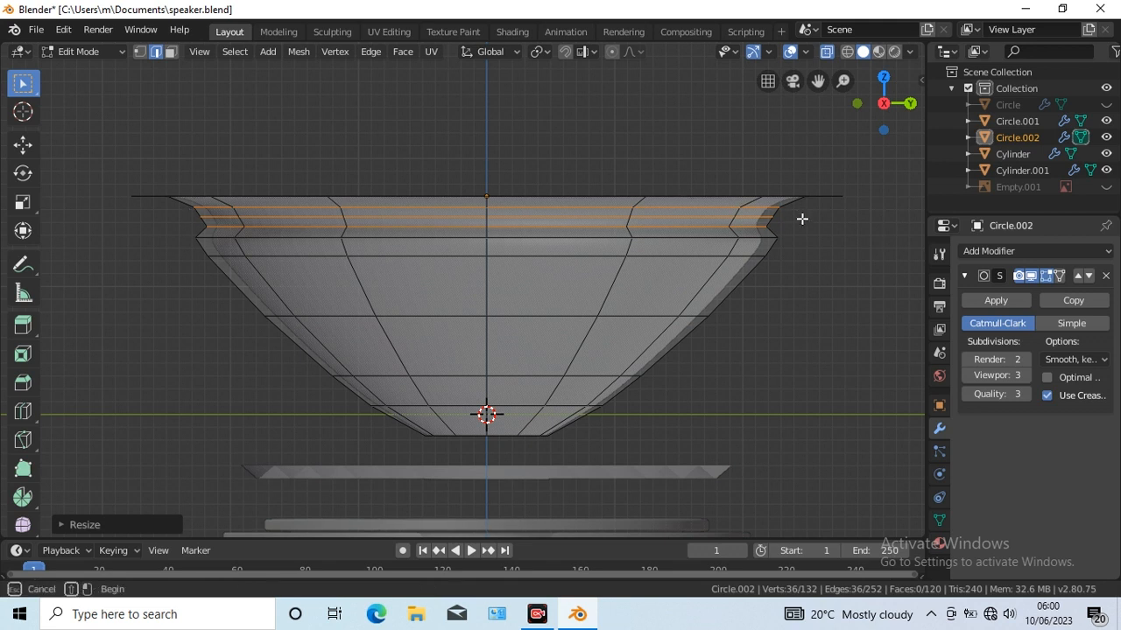
alt+click(801, 220)
click(23, 202)
key(s)
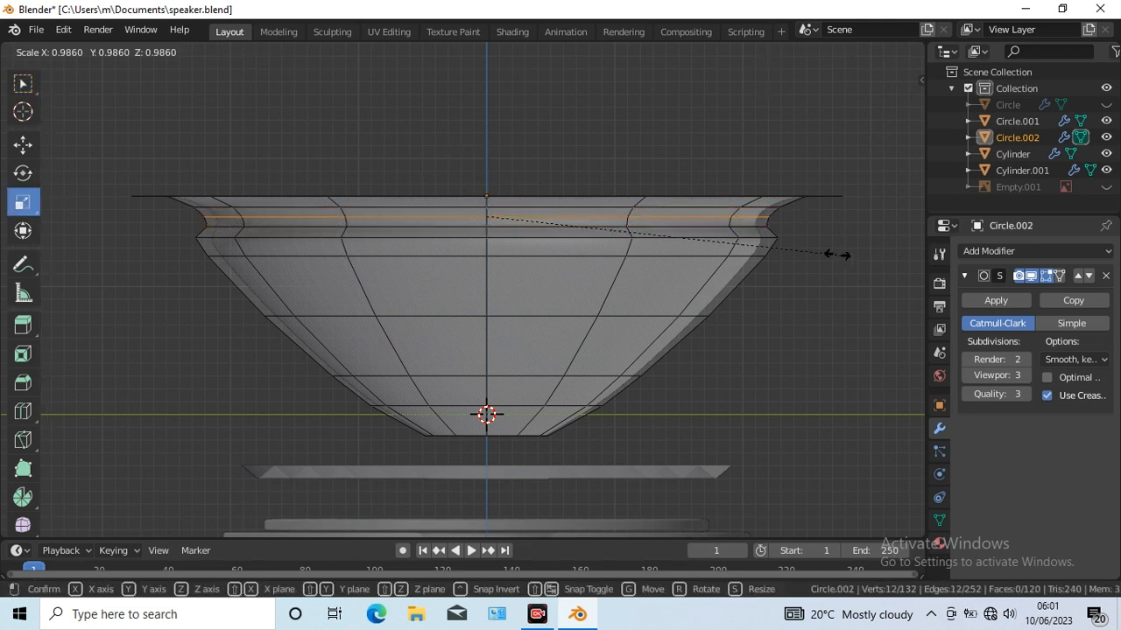
click(839, 254)
Step: Add a supporting edge loop along the groove's lower edge
click(23, 411)
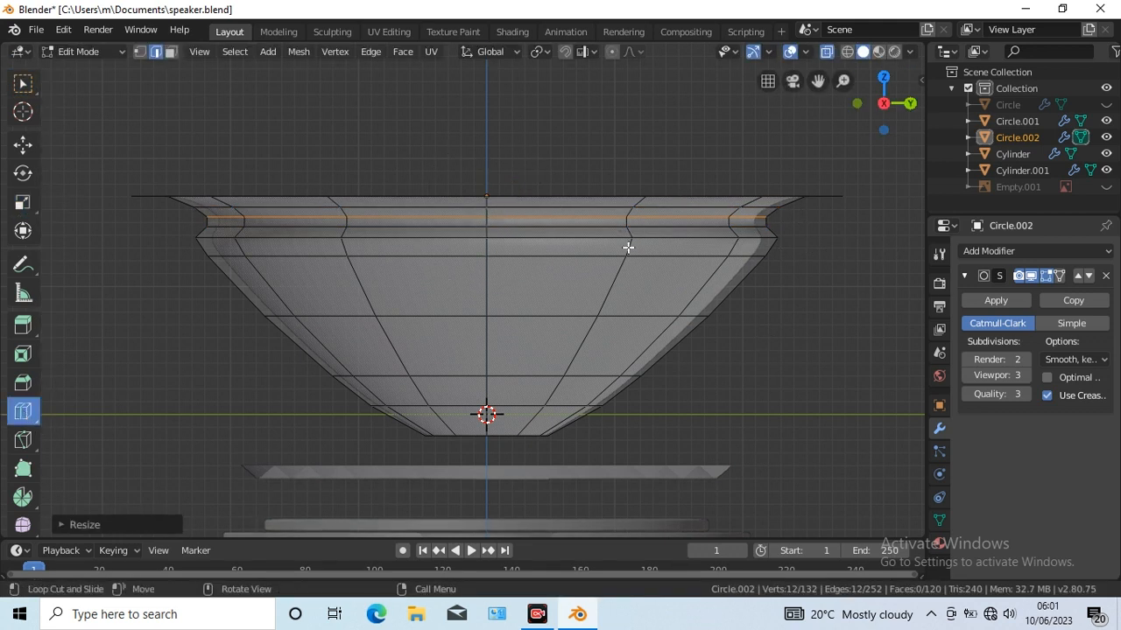
click(630, 238)
click(823, 318)
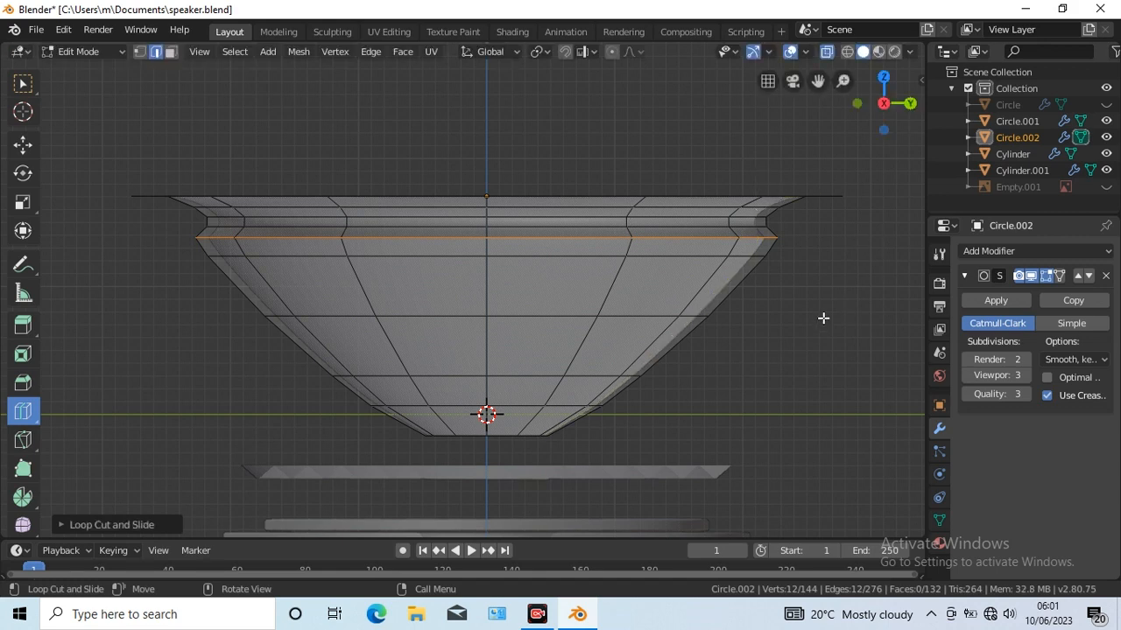
Step: Add supporting edge loops around the cone's flat rim and shade the cone smooth
click(827, 55)
key(KP_8)
key(KP_8)
scroll(564, 321, down, 1)
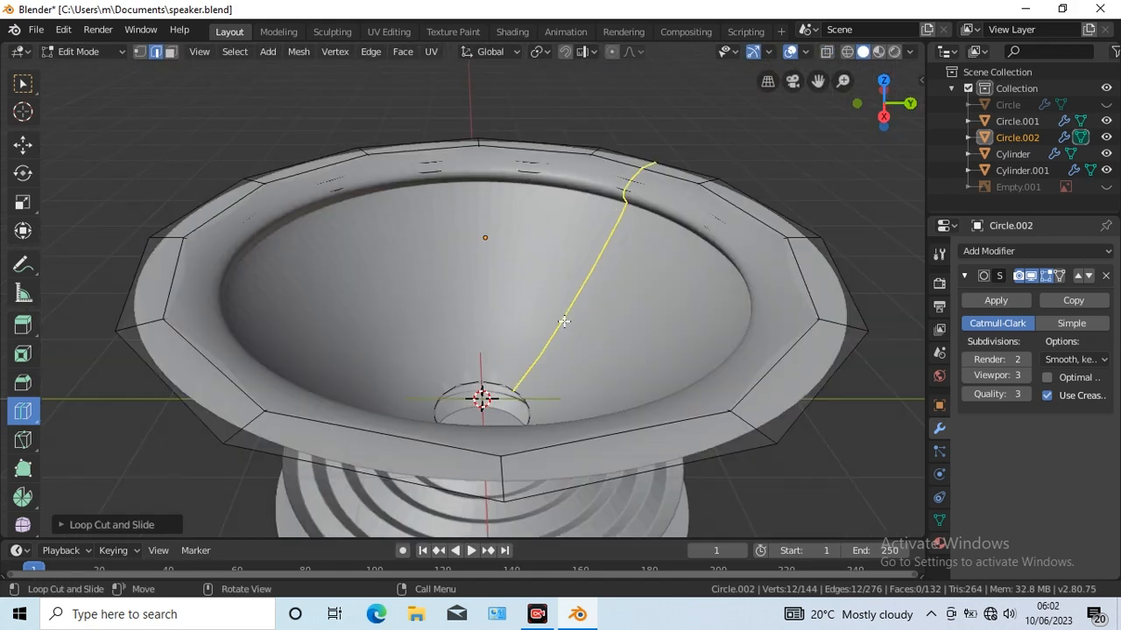
key(KP_1)
key(w)
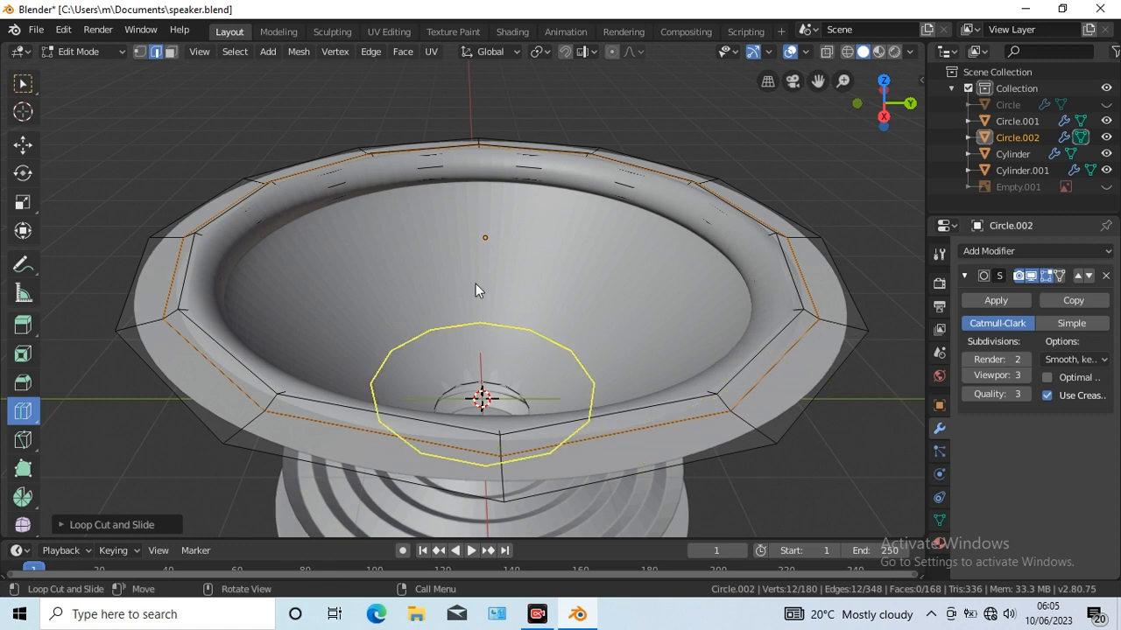
key(Tab)
right_click(298, 295)
click(298, 295)
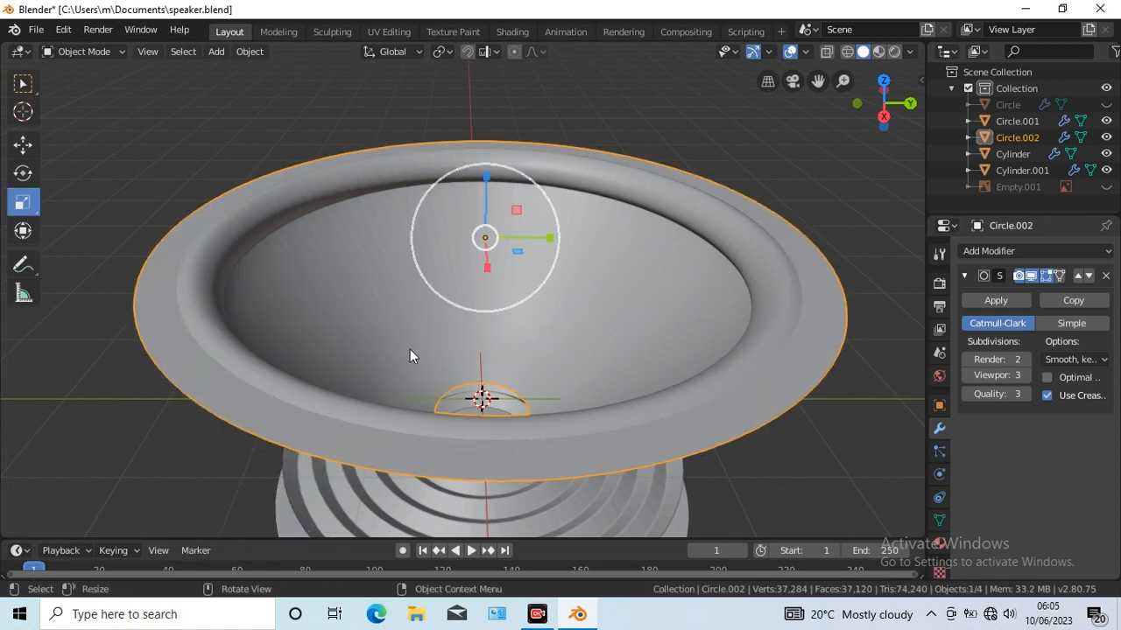
Step: Select the two adjacent front faces of the cone's flat rim and inset them without reducing their size
key(Tab)
click(171, 51)
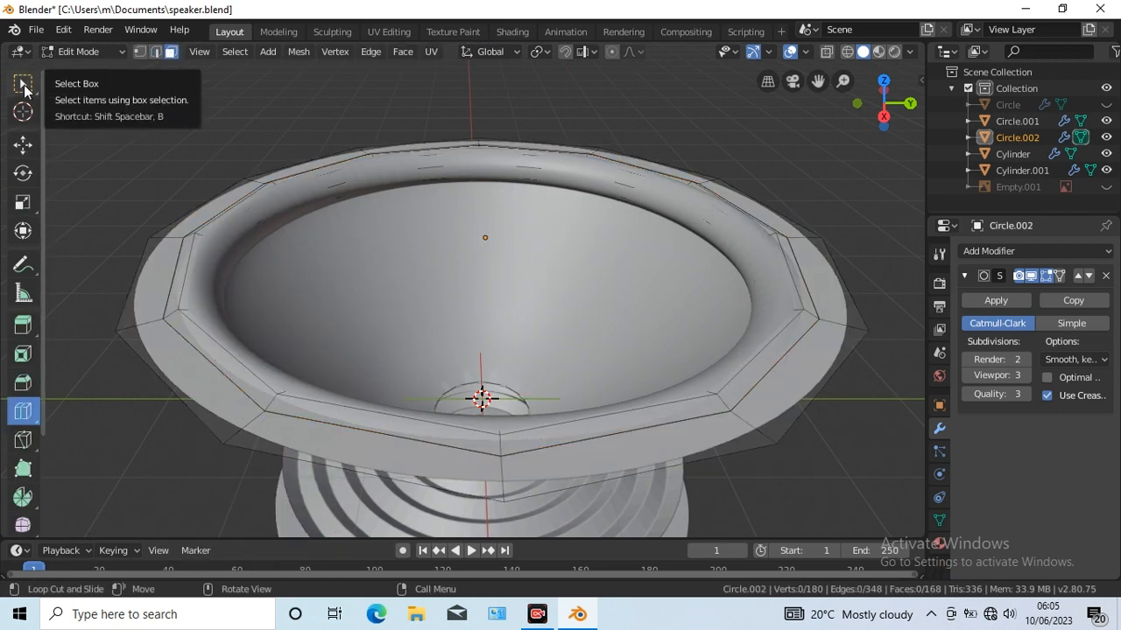
click(345, 445)
shift+click(551, 467)
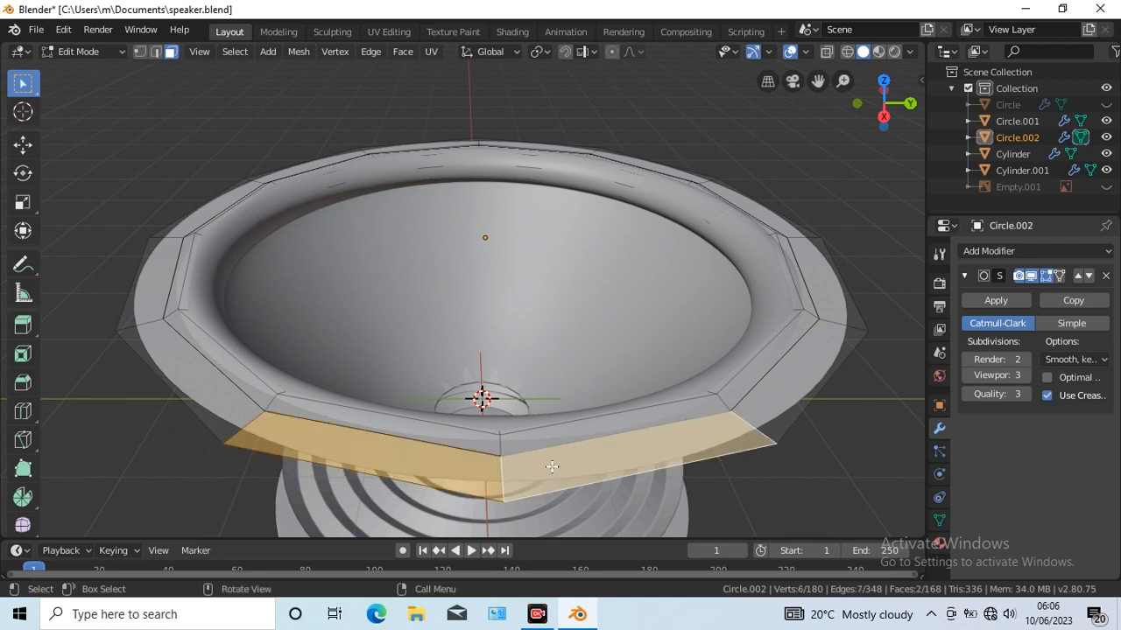
click(402, 50)
click(429, 125)
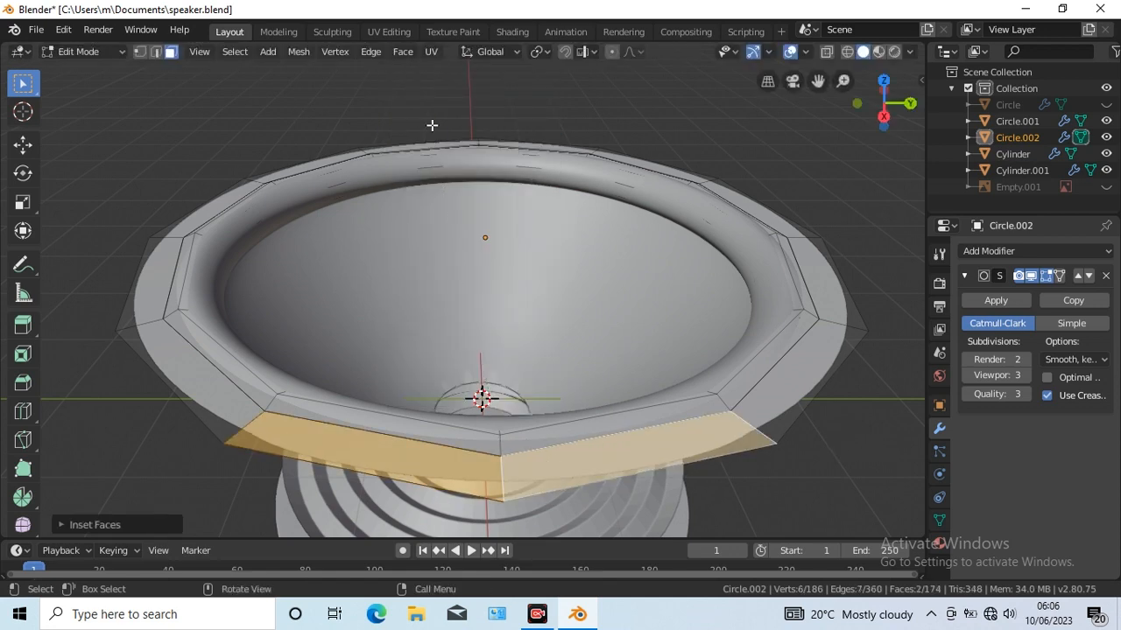
Step: Separate the two selected rim faces into their own object and return to Object Mode
click(298, 52)
mouse_move(333, 363)
click(455, 364)
key(Tab)
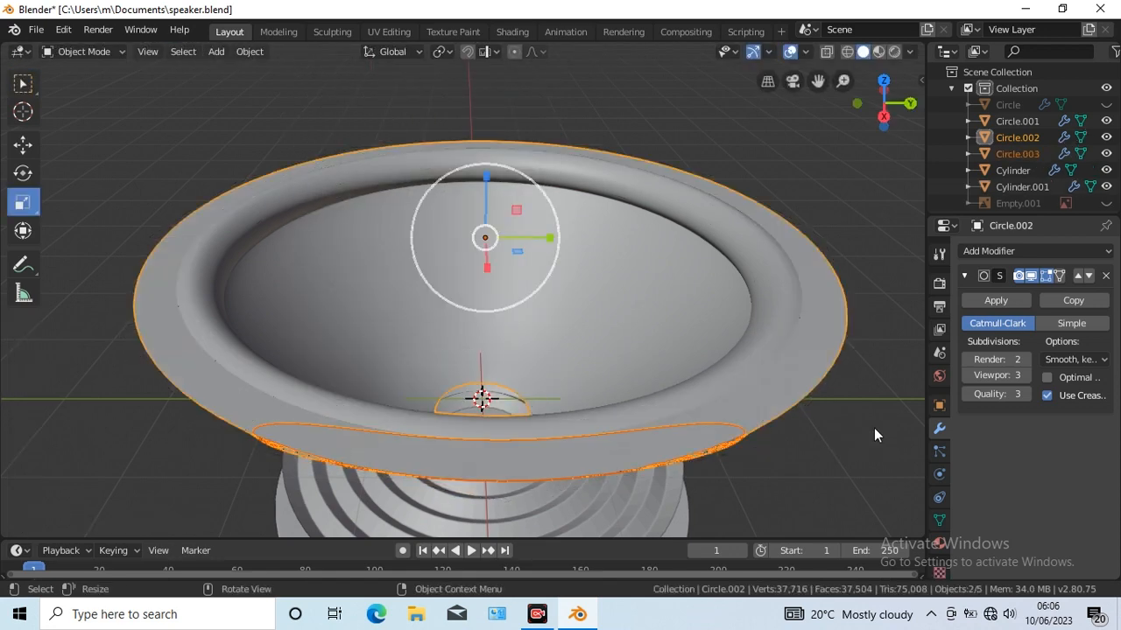
Step: Raise the separated rim piece about 0.08 m above the cone's rim
click(873, 427)
click(616, 445)
key(KP_3)
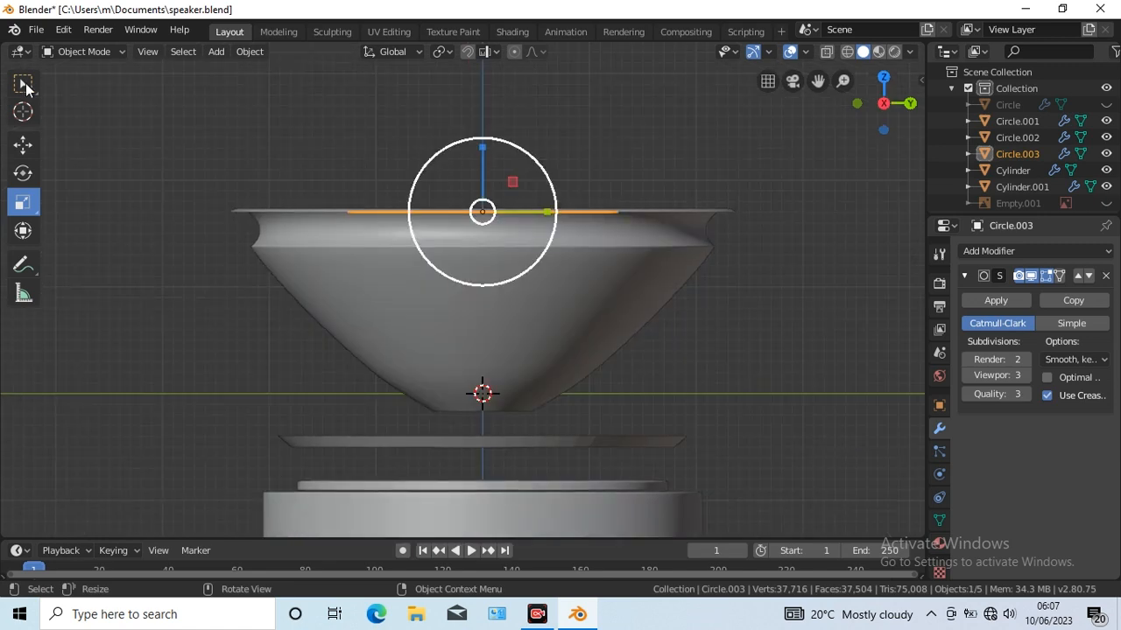
click(23, 83)
click(23, 145)
drag(482, 139, 481, 134)
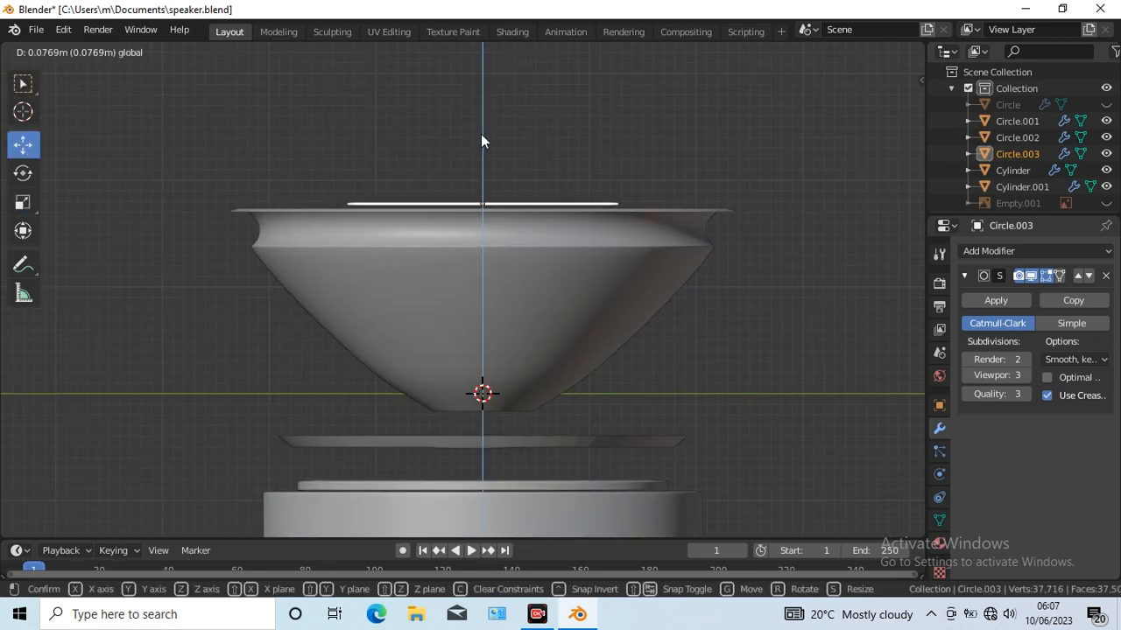
Step: Inset all faces of the rim piece in place and raise them to give the piece thickness
key(Tab)
key(KP_8)
key(KP_8)
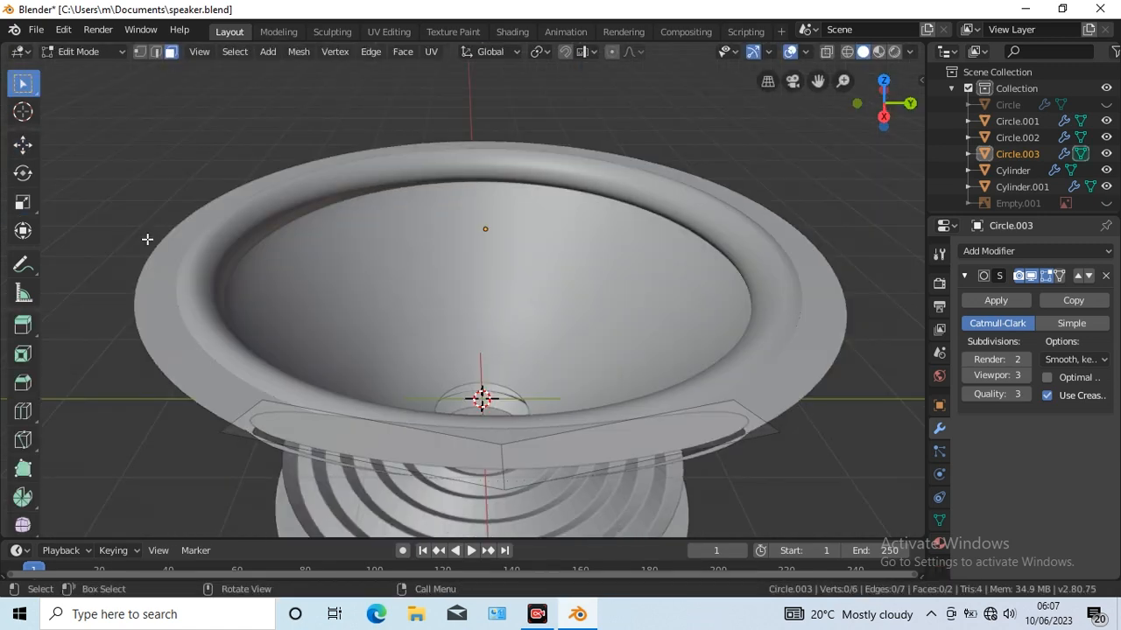
key(a)
key(i)
click(425, 124)
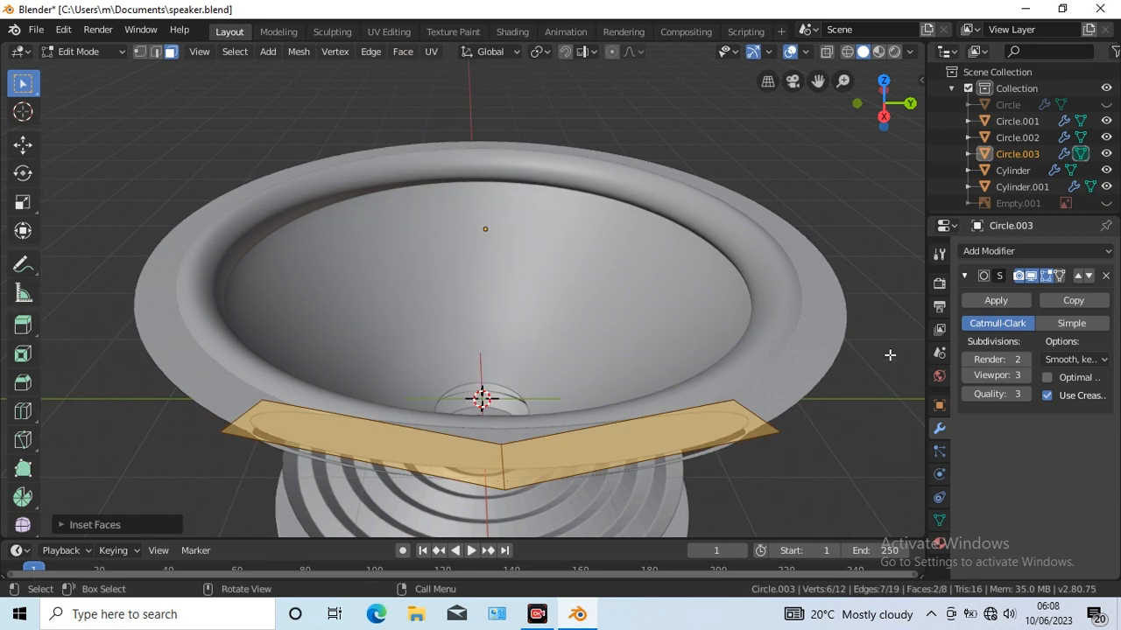
key(KP_3)
click(23, 145)
drag(483, 138, 482, 119)
Step: Add supporting edge loops to the rim piece, one slid 0.8 toward its upper edge and one near each end
click(23, 411)
drag(590, 189, 482, 188)
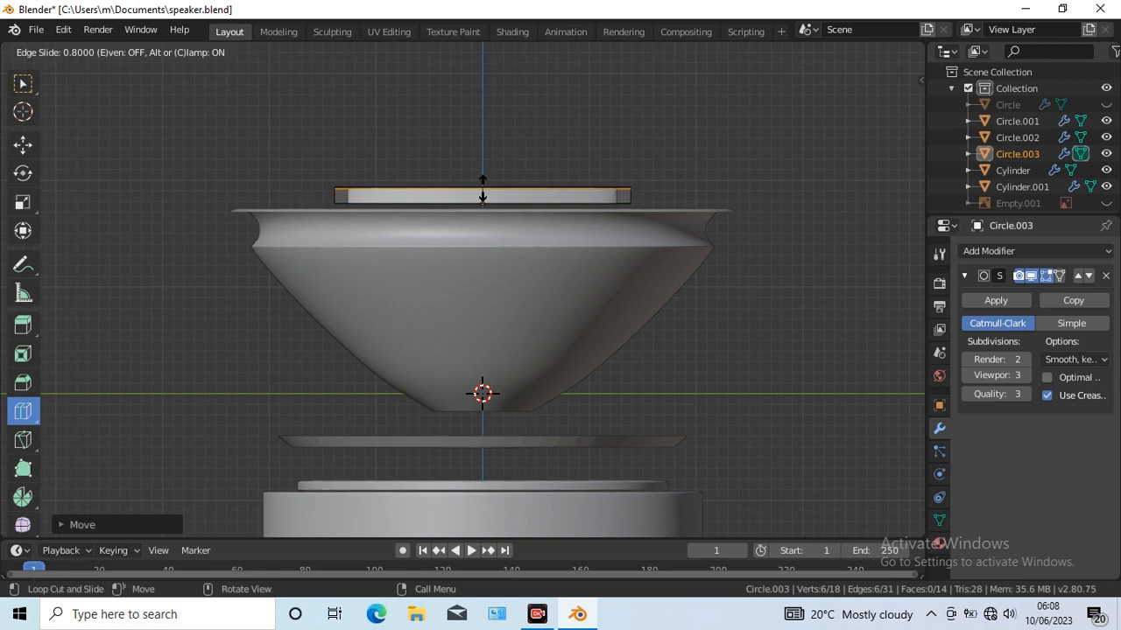
drag(597, 198, 604, 200)
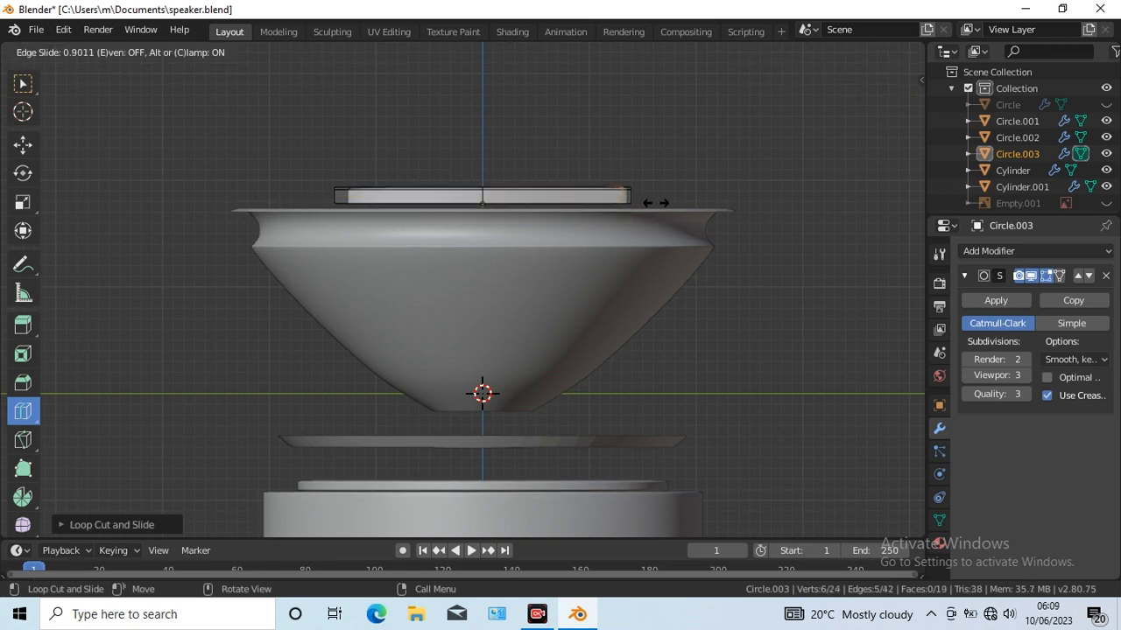
drag(403, 194, 317, 182)
Step: Leave editing of the rim piece, unhide the basket and view the model from the side
middle_drag(810, 333, 788, 298)
key(Tab)
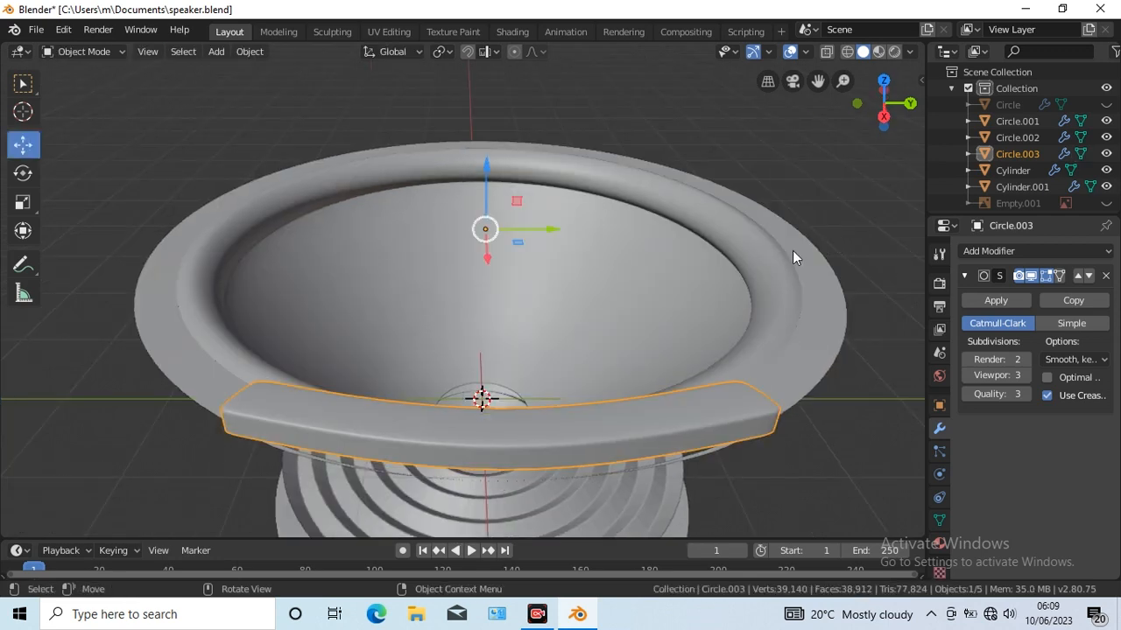
click(1106, 104)
key(KP_3)
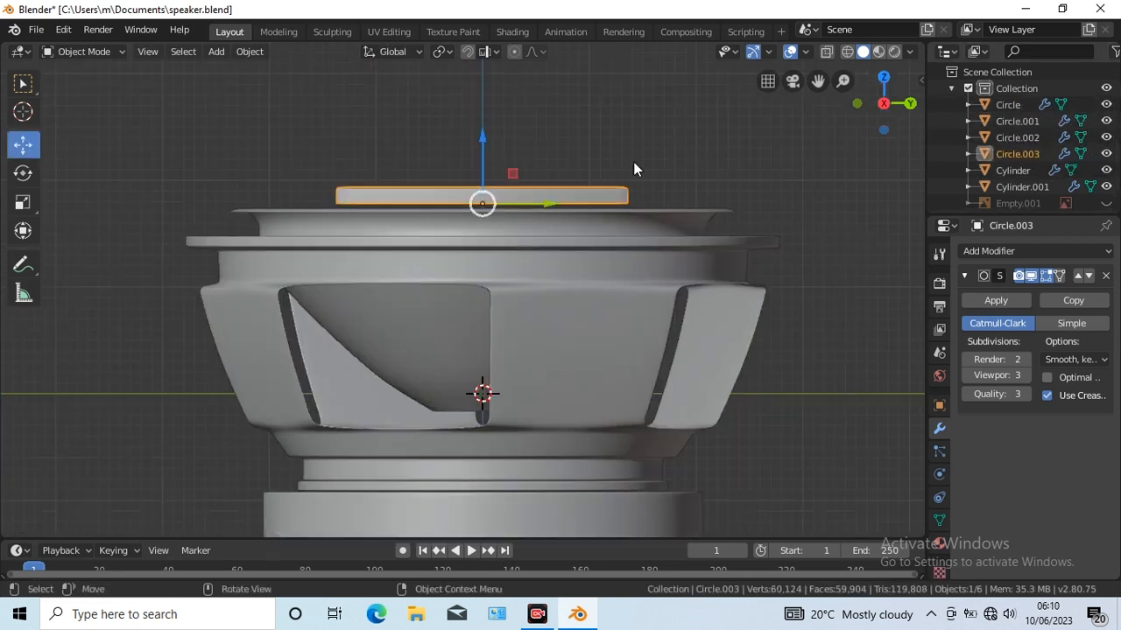
Step: Lower the cone about 0.29 m so its rim meets the basket's flange, and lower the rim piece onto it
click(613, 218)
key(g)
key(z)
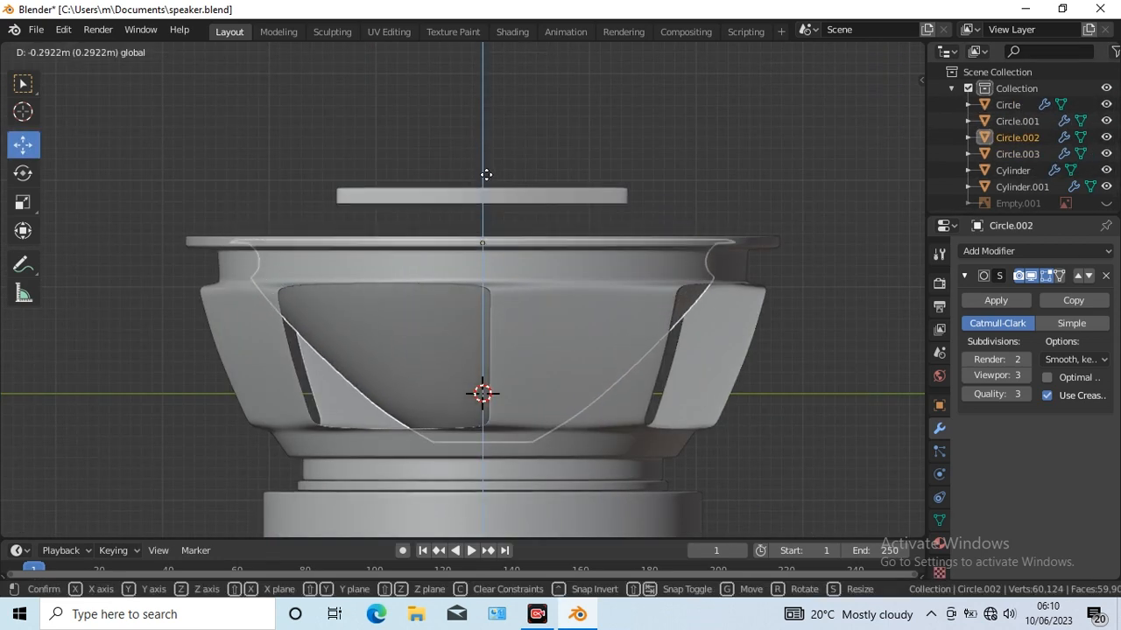
mouse_move(486, 174)
mouse_down()
mouse_move(482, 156)
mouse_move(482, 185)
mouse_up()
click(477, 195)
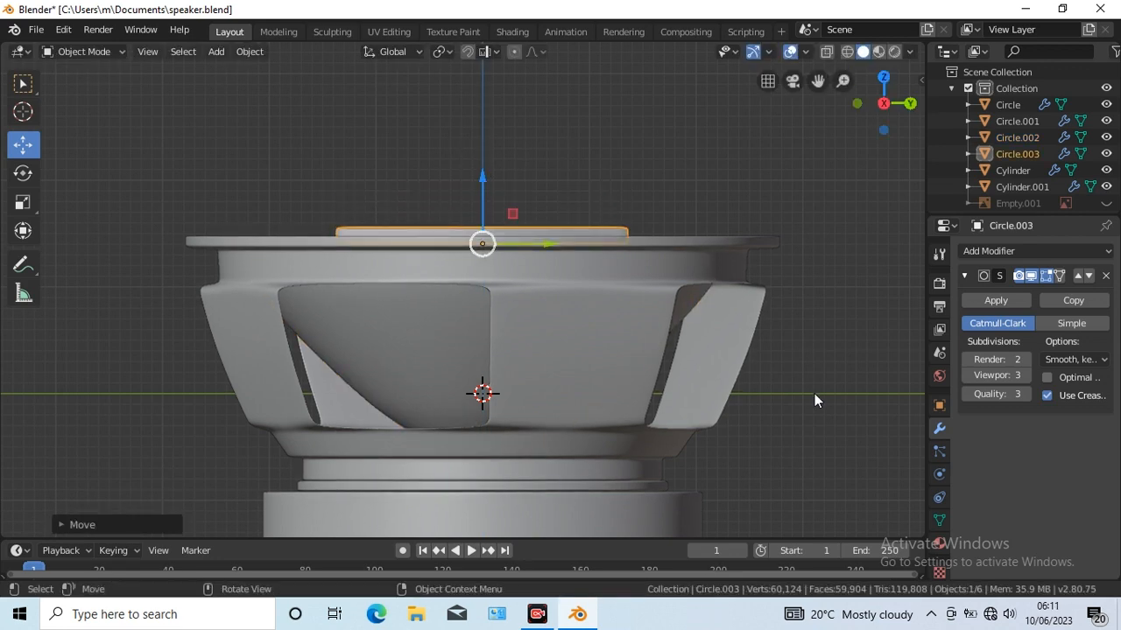
key(KP_7)
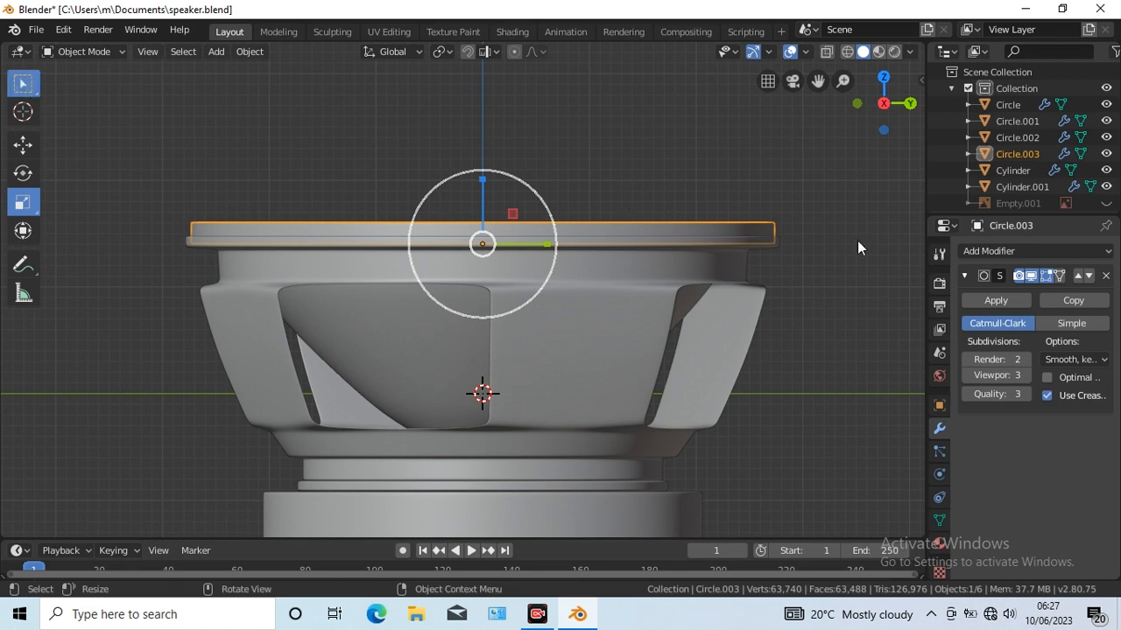
Step: Add an ico sphere at the centre of the speaker and hide the basket, grooved disc and cone around it
key(w)
key(KP_8)
key(KP_8)
scroll(791, 344, down, 2)
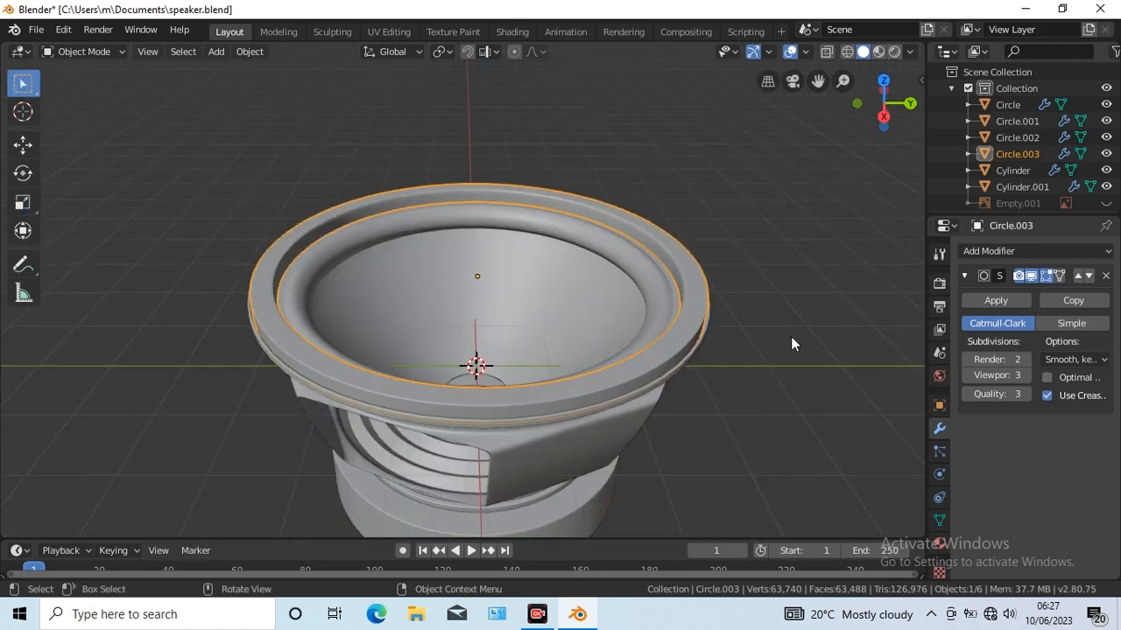
scroll(790, 336, down, 1)
click(753, 325)
key(KP_3)
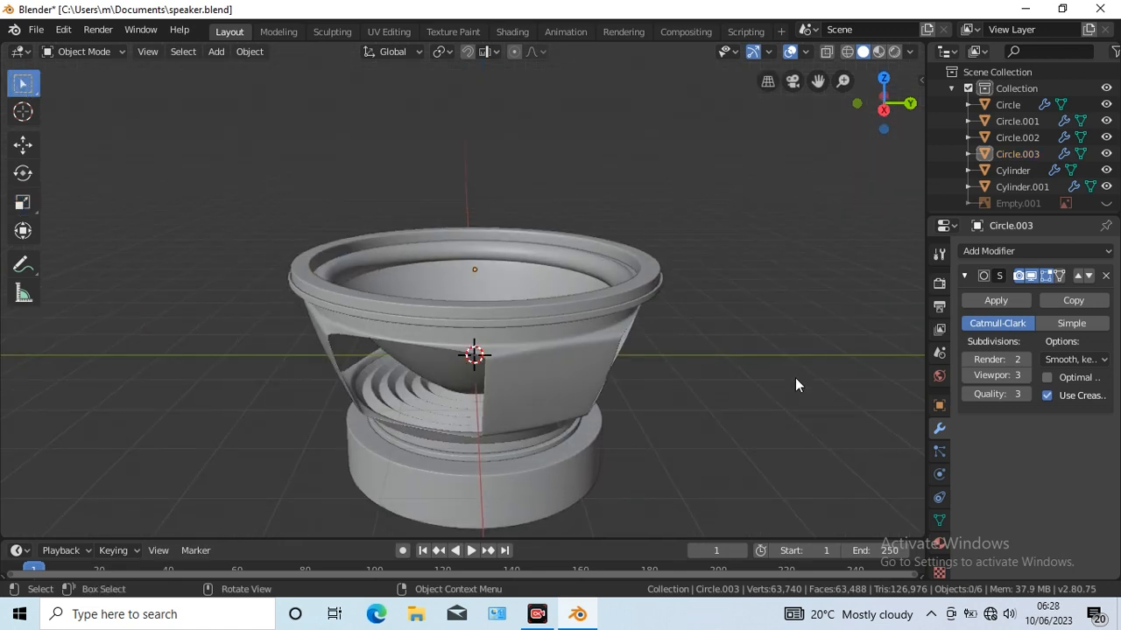
click(215, 50)
mouse_move(280, 70)
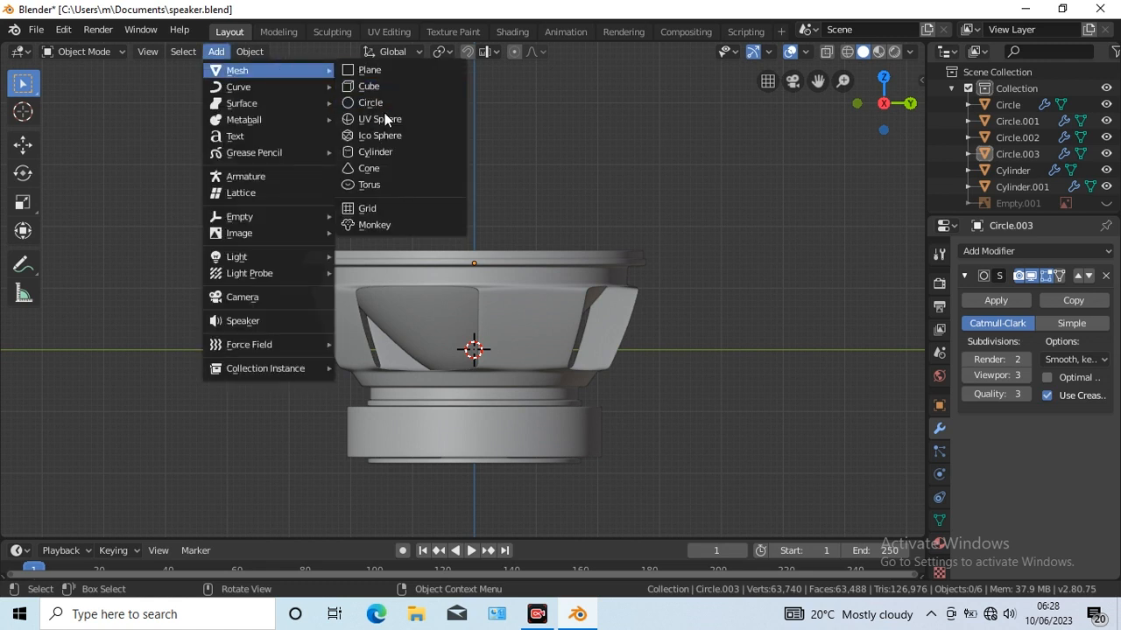
click(395, 135)
click(1105, 104)
click(1106, 121)
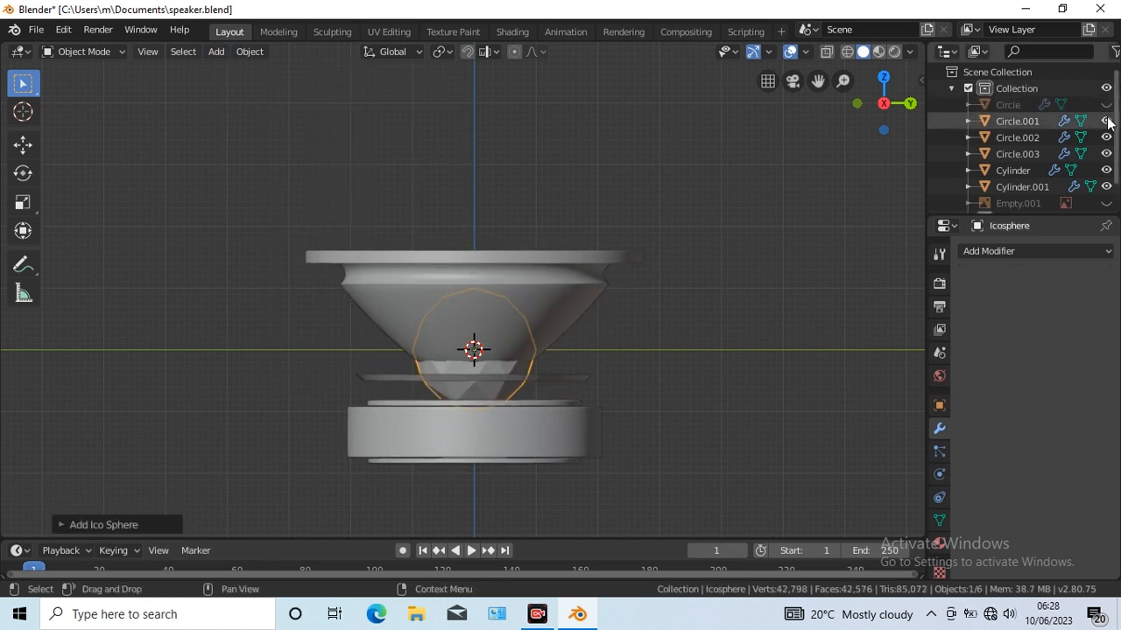
click(1106, 136)
Step: Set the ico sphere's subdivisions to 5
click(60, 526)
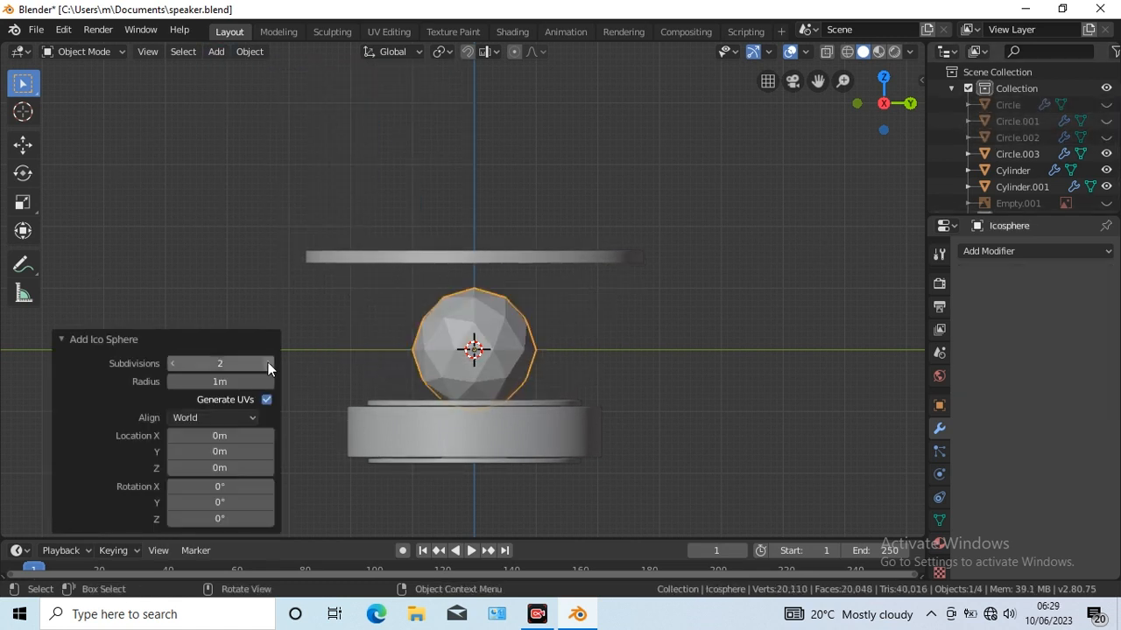
click(268, 363)
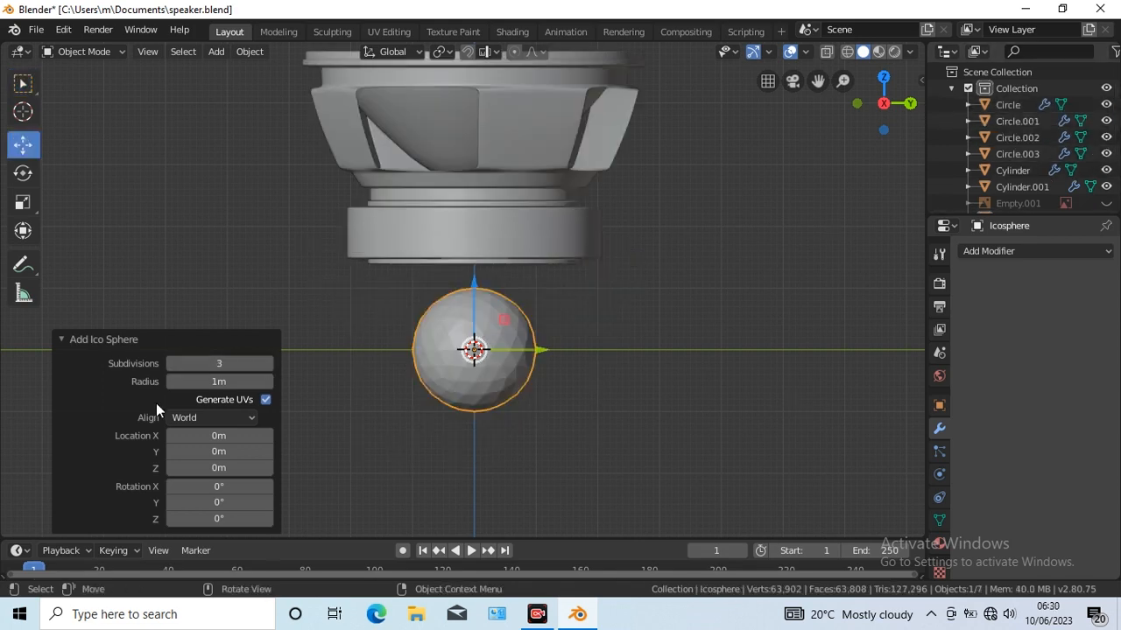
click(266, 364)
click(266, 364)
click(61, 339)
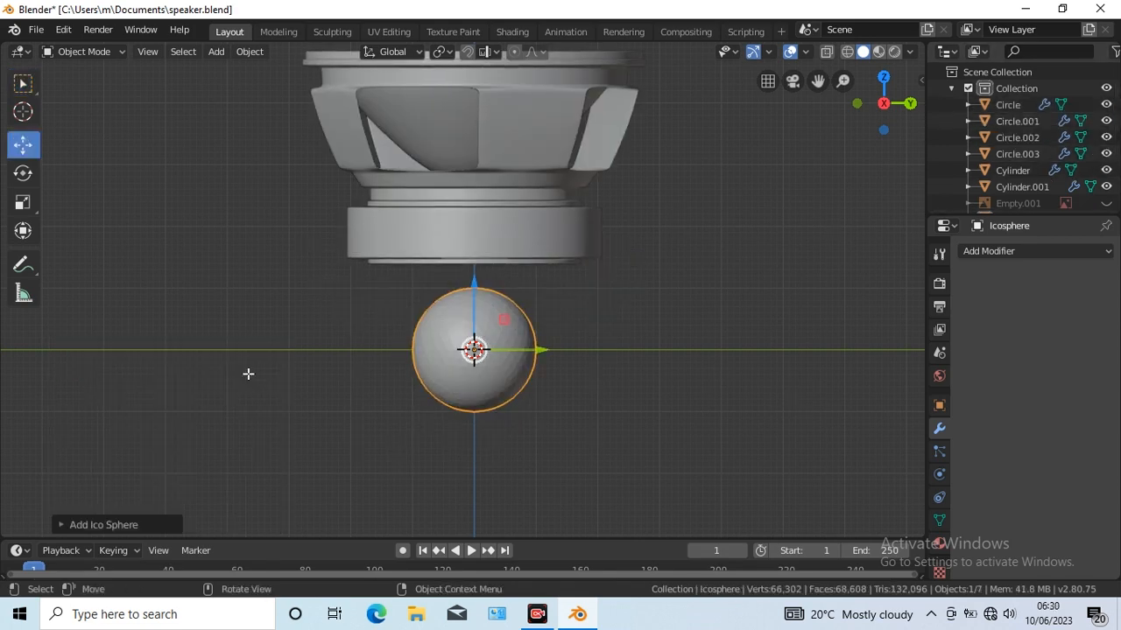
Step: Flatten the ico sphere along Z to about 80 percent of its height
key(Tab)
scroll(482, 393, up, 3)
shift+middle_drag(482, 393, 470, 292)
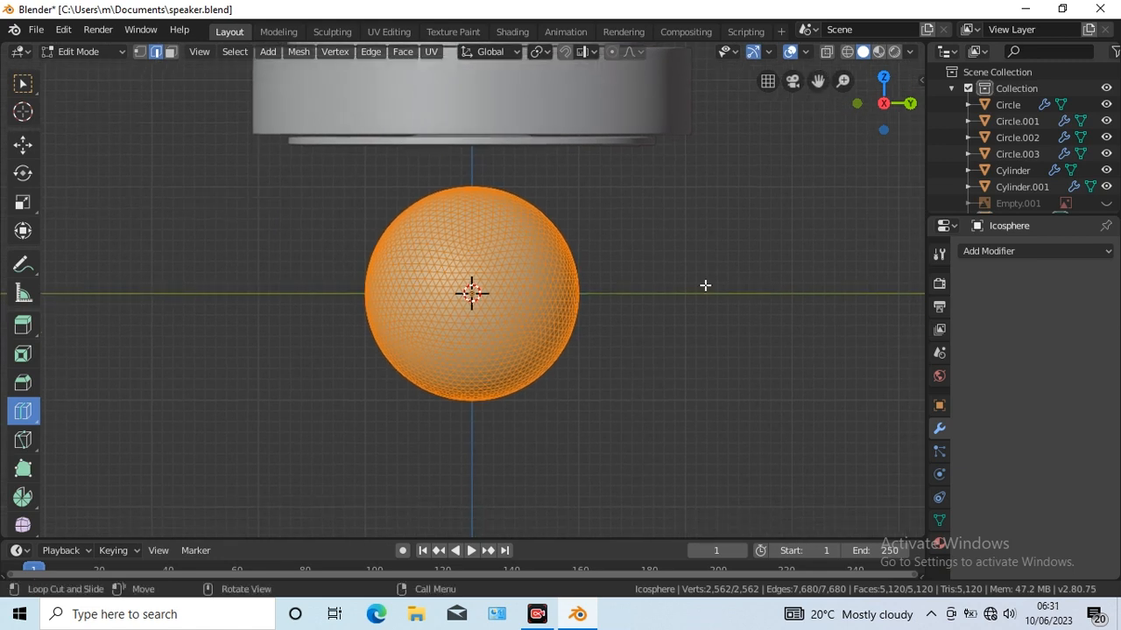
scroll(470, 292, up, 3)
key(Tab)
click(22, 202)
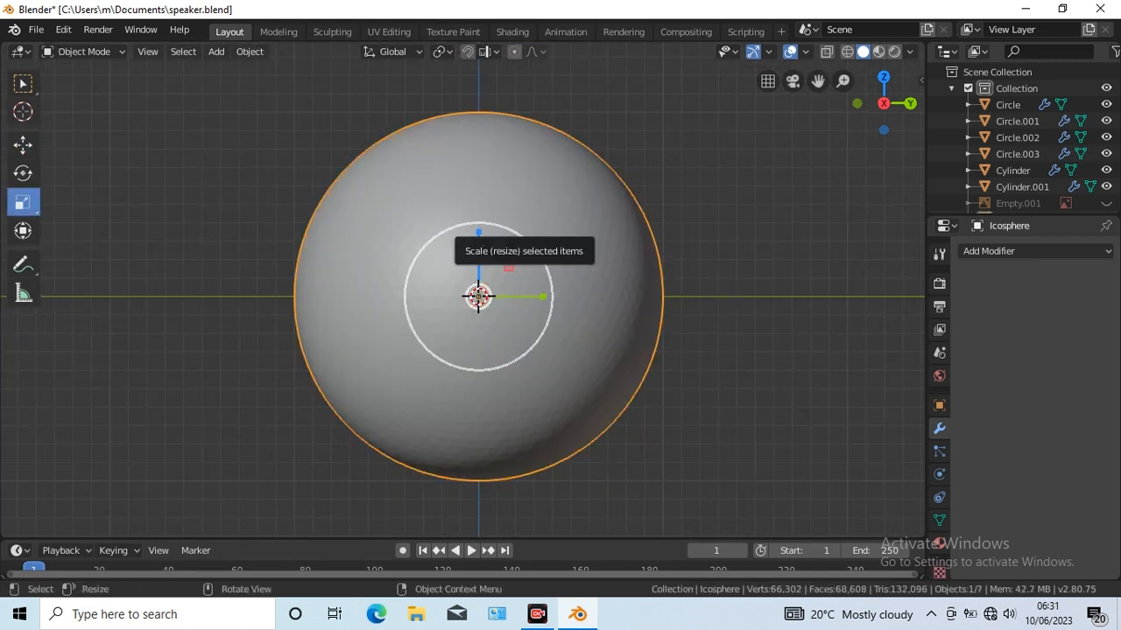
drag(478, 232, 479, 245)
Step: Delete the vertices of the flattened sphere's lower half, including those behind, to leave an open dome
key(Tab)
click(22, 83)
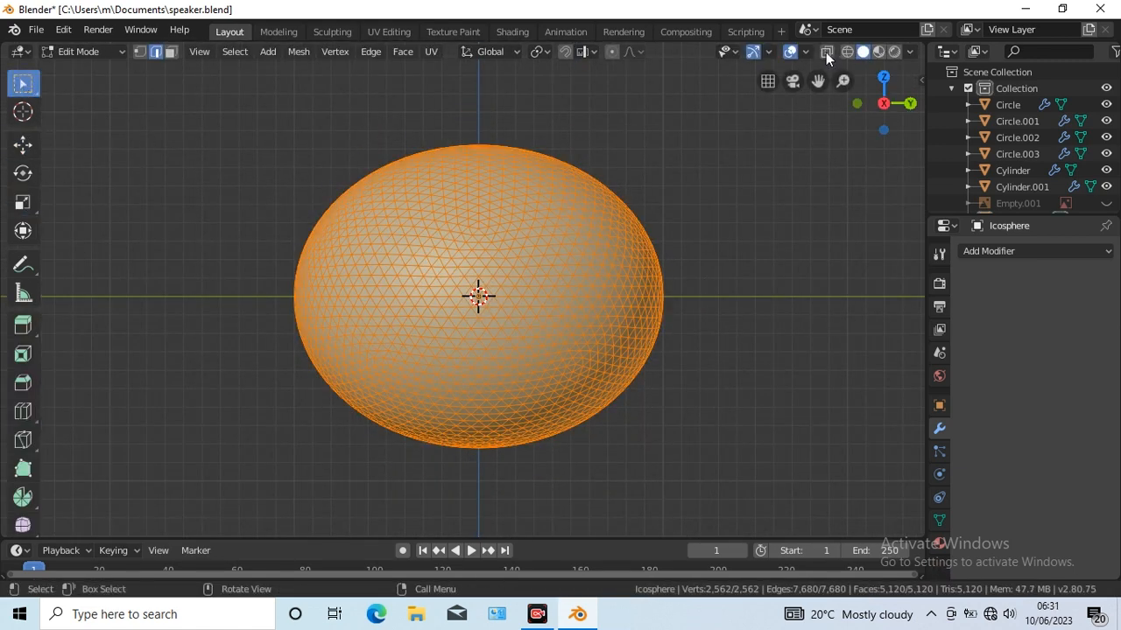
click(826, 52)
click(140, 51)
drag(270, 305, 745, 473)
right_click(420, 577)
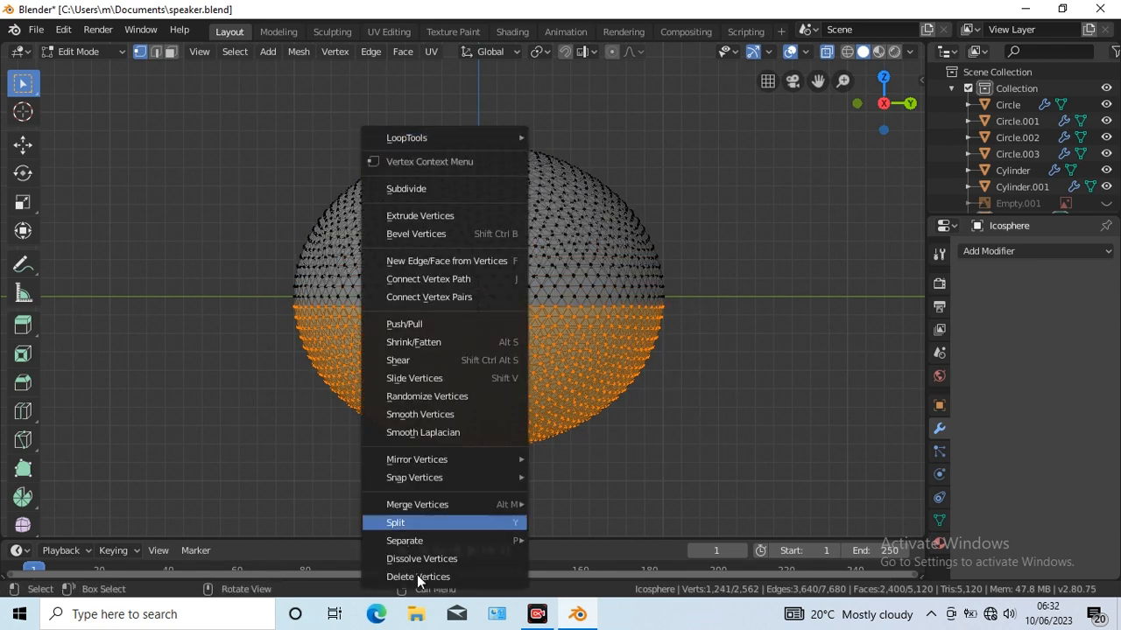
click(421, 580)
key(Tab)
Step: Add a Wireframe modifier to the dome to turn it into a mesh grille
click(1014, 251)
click(784, 556)
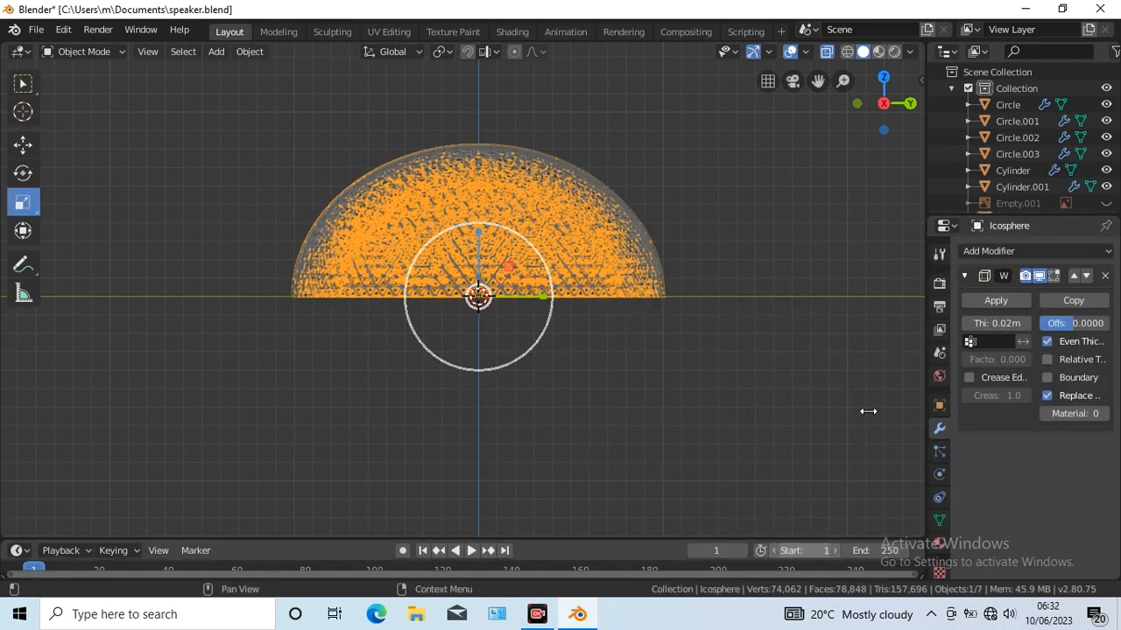
click(759, 225)
middle_drag(760, 225, 850, 357)
scroll(787, 361, down, 5)
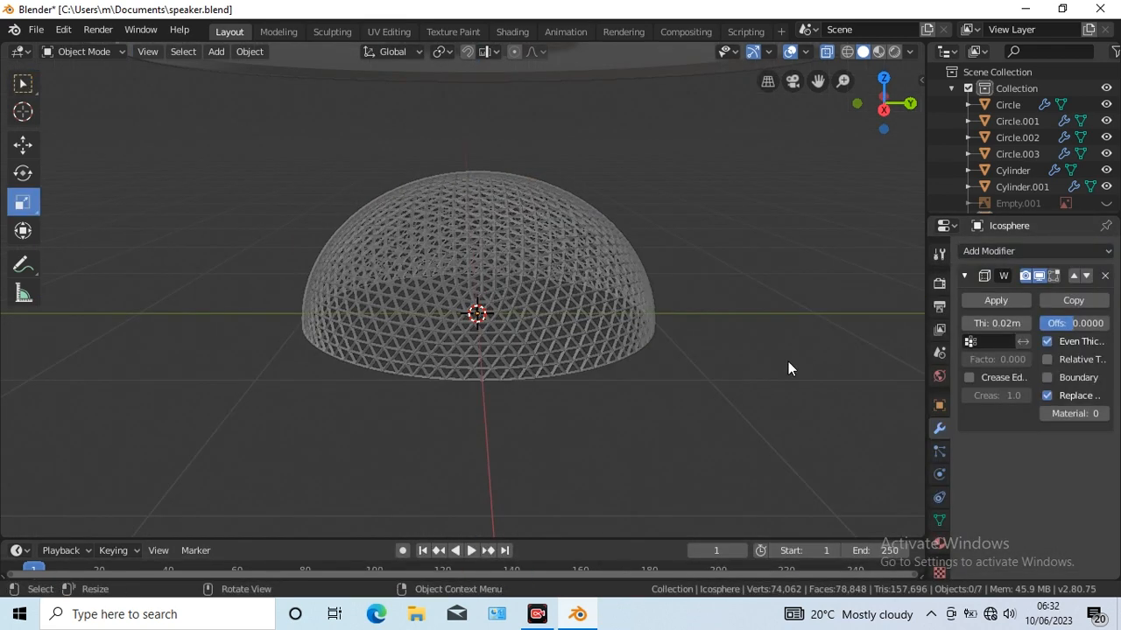
Step: Increase the dome's wireframe thickness to 0.028 m
click(24, 145)
click(472, 279)
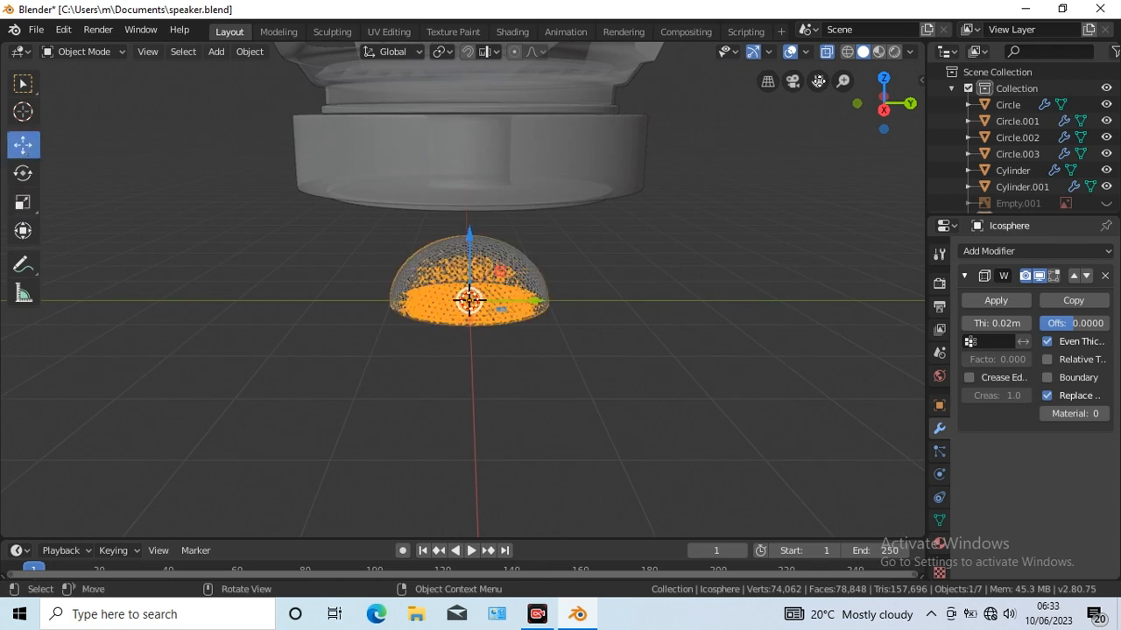
drag(819, 80, 811, 197)
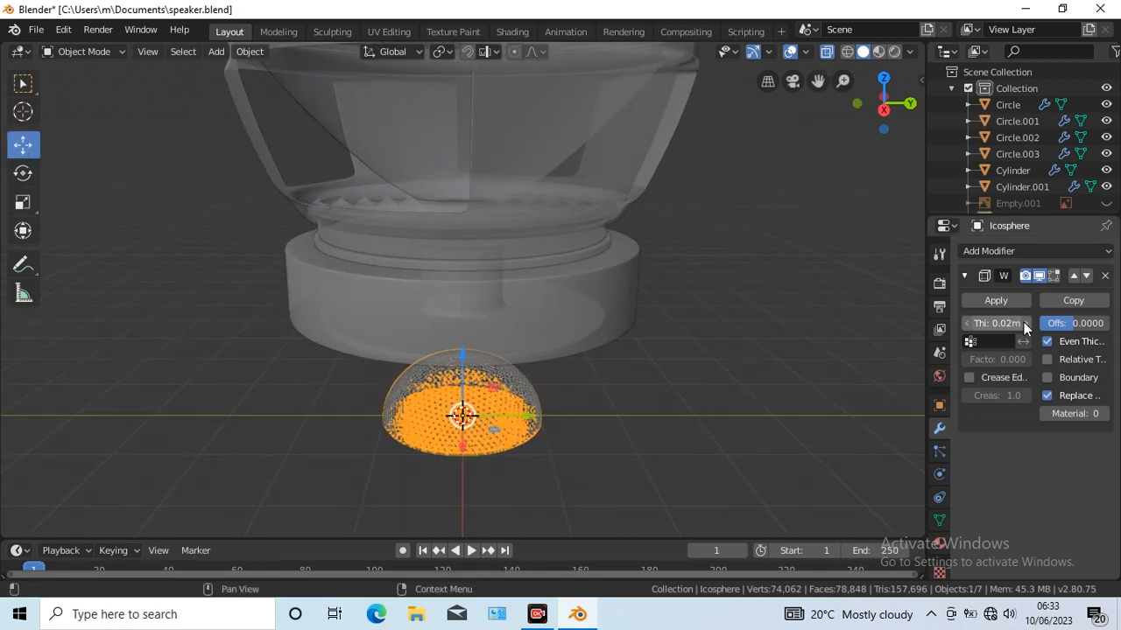
click(1023, 323)
click(673, 397)
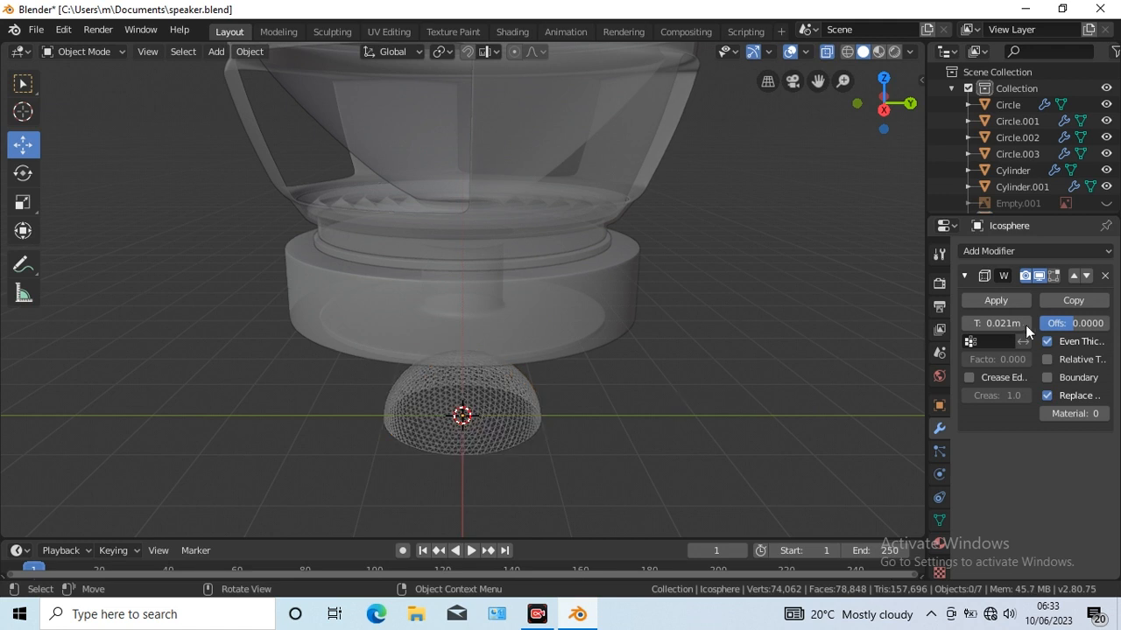
click(1023, 323)
click(1024, 321)
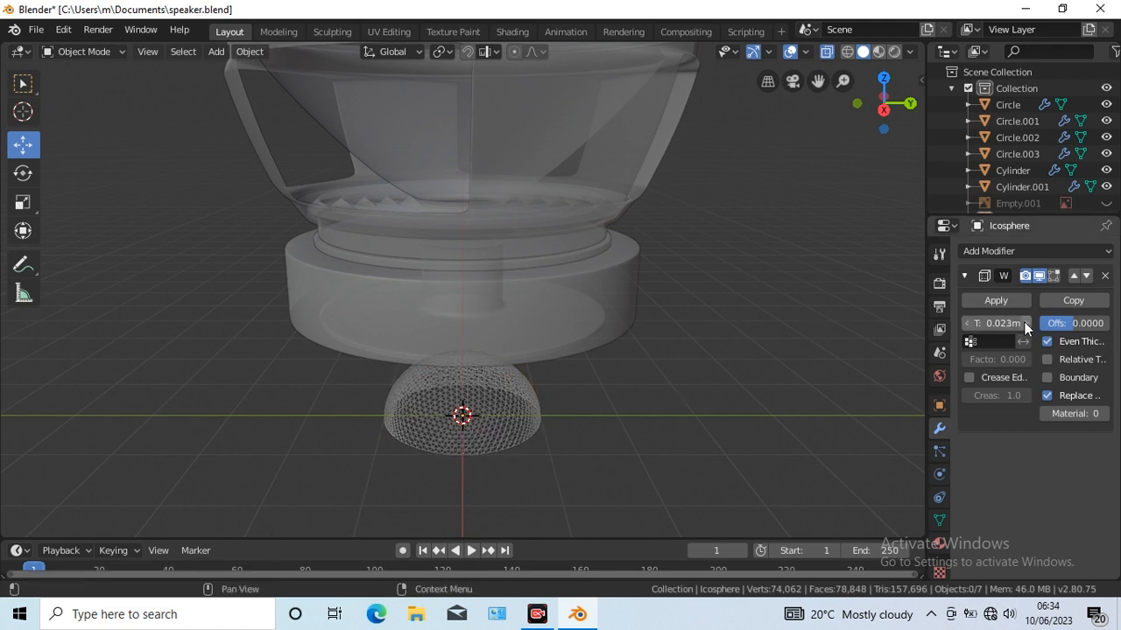
click(1023, 321)
click(1024, 321)
click(1023, 321)
click(1024, 322)
Step: Turn off X-ray display and raise the mesh dome about 3.14 m along Z into the cone
click(484, 398)
click(825, 51)
key(g)
key(z)
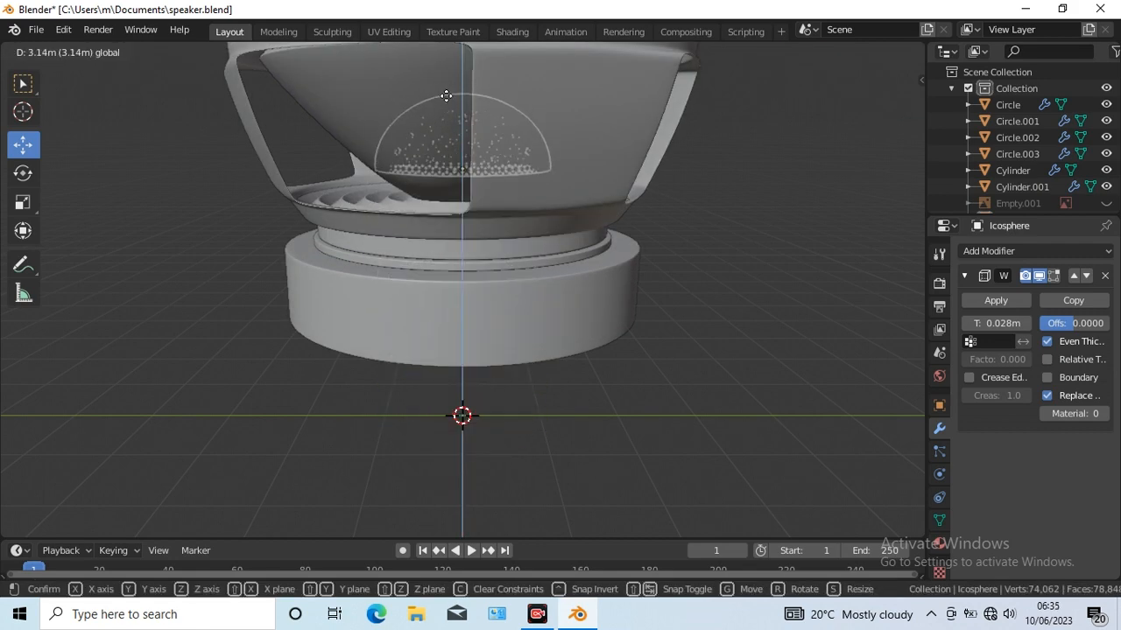
click(445, 96)
drag(817, 80, 815, 309)
key(KP_8)
key(KP_8)
scroll(812, 331, down, 1)
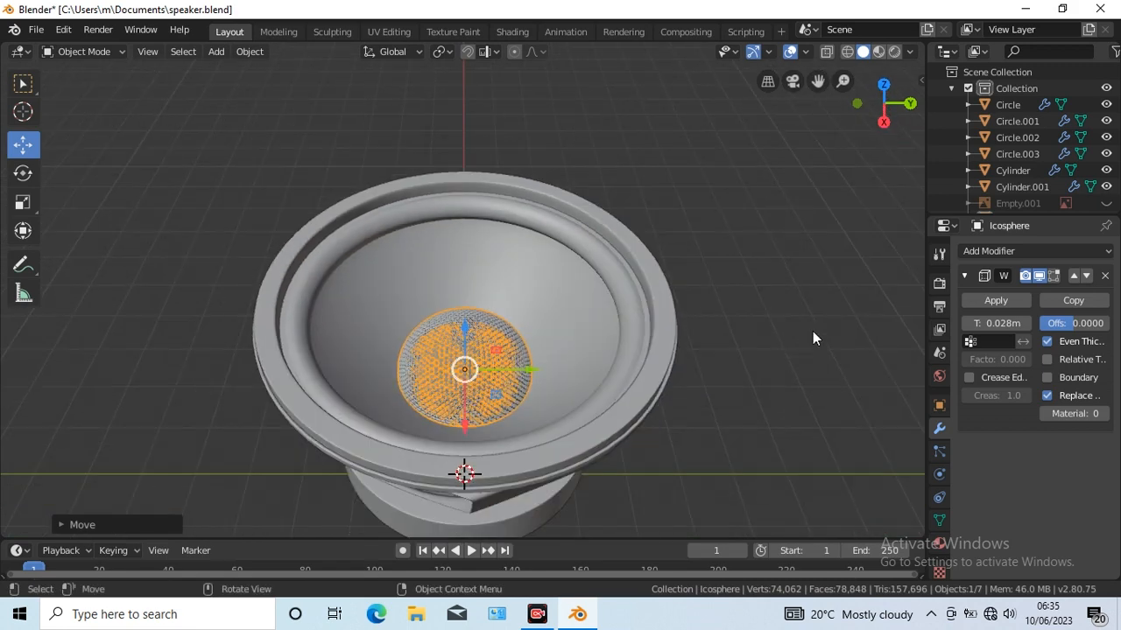
click(813, 331)
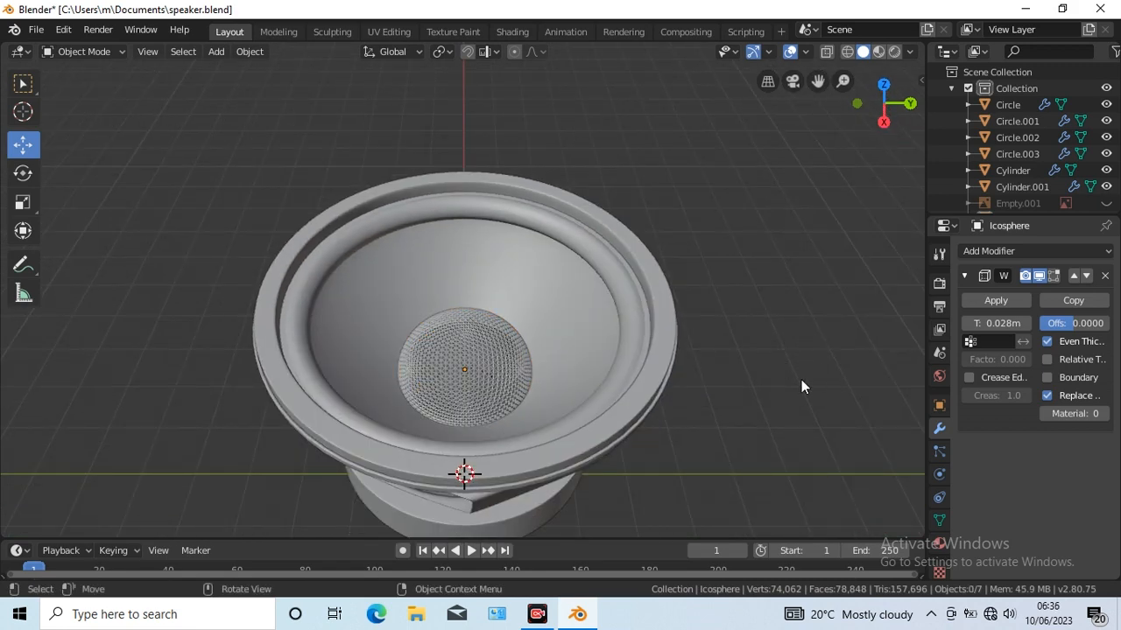
key(KP_2)
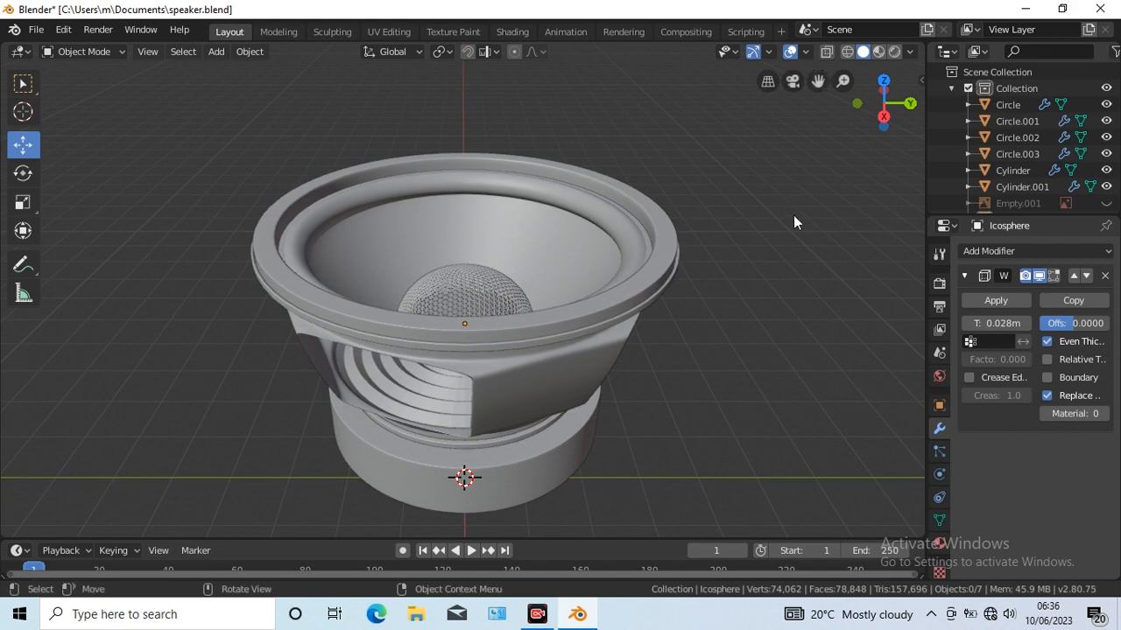
Step: Give the magnet cylinder a near-black material and the basket a black material
click(939, 541)
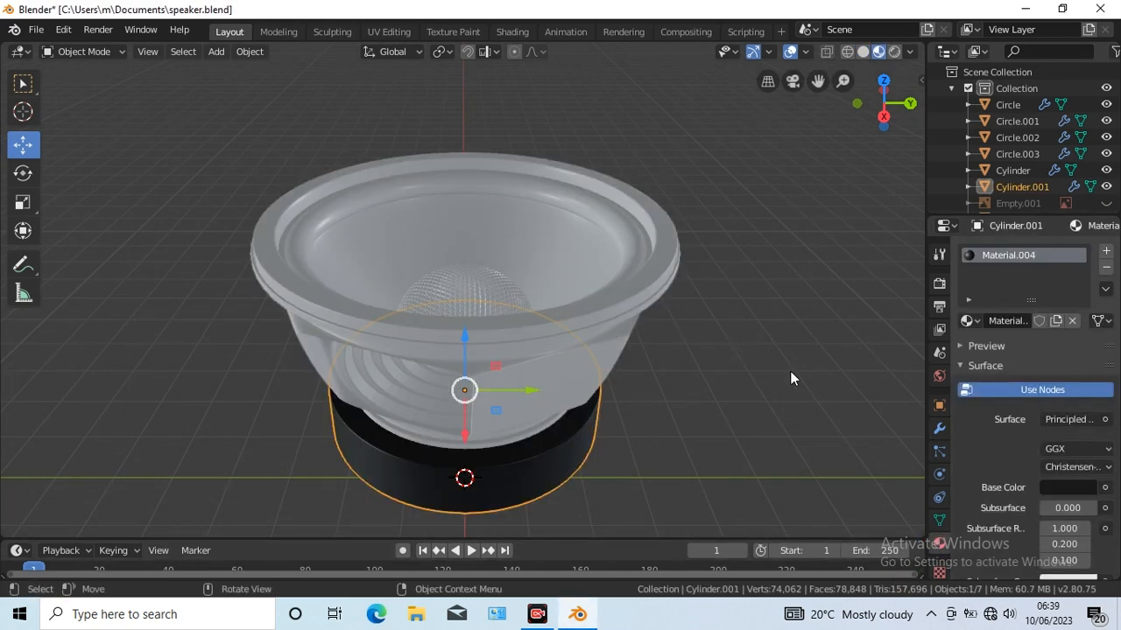
click(580, 372)
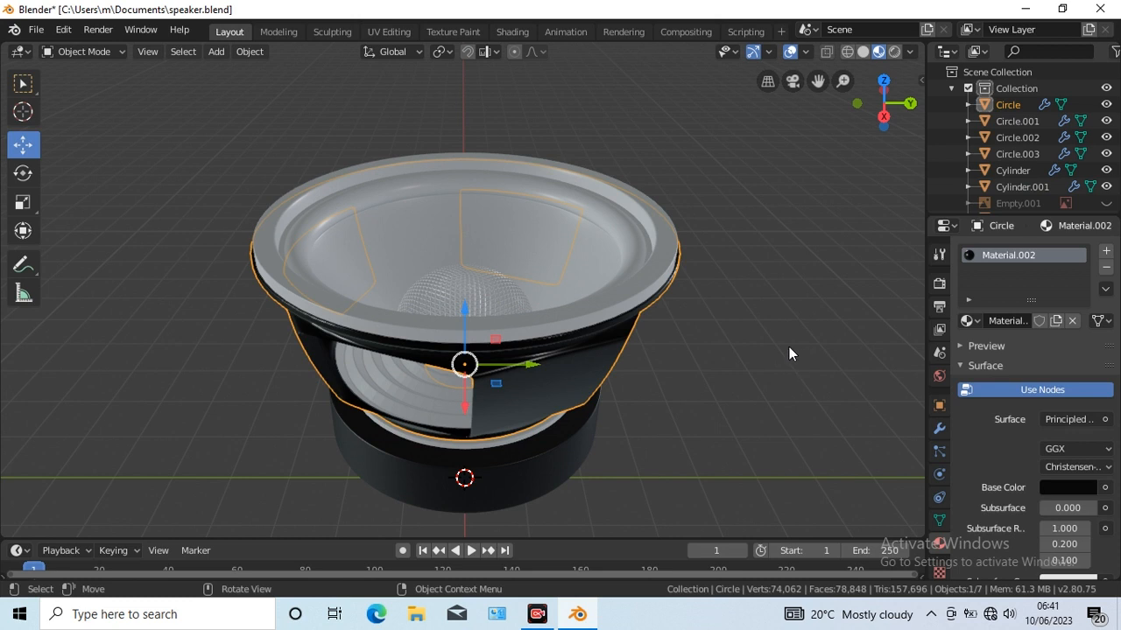
click(788, 347)
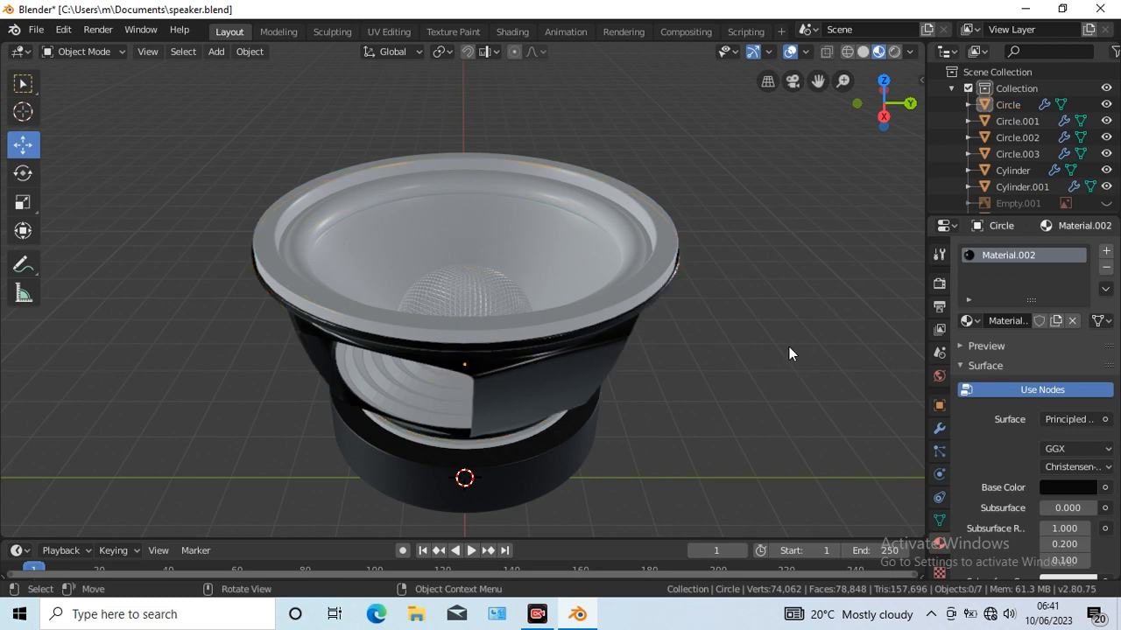
Step: Give the grooved disc behind the basket windows a tan material and the rim piece a near-black one
click(418, 389)
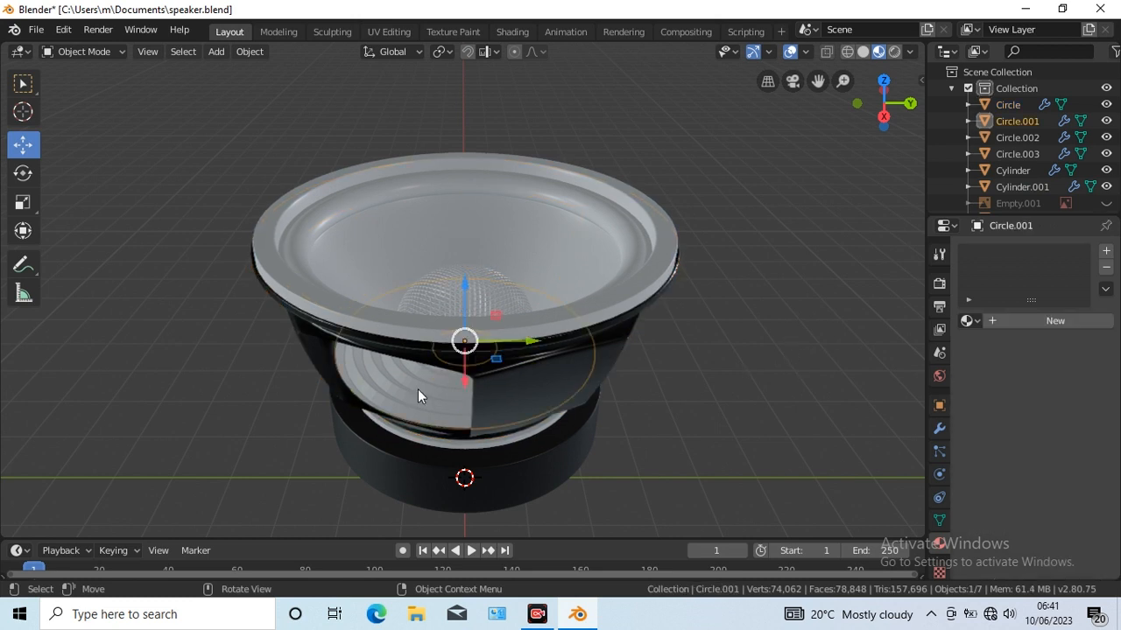
click(770, 396)
click(630, 296)
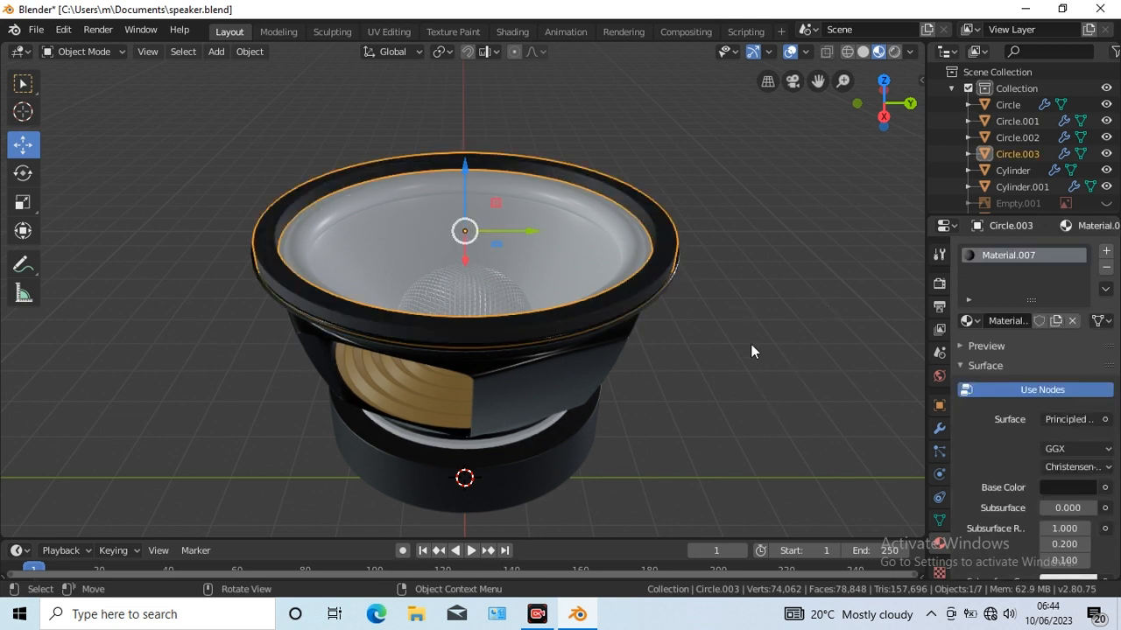
click(760, 334)
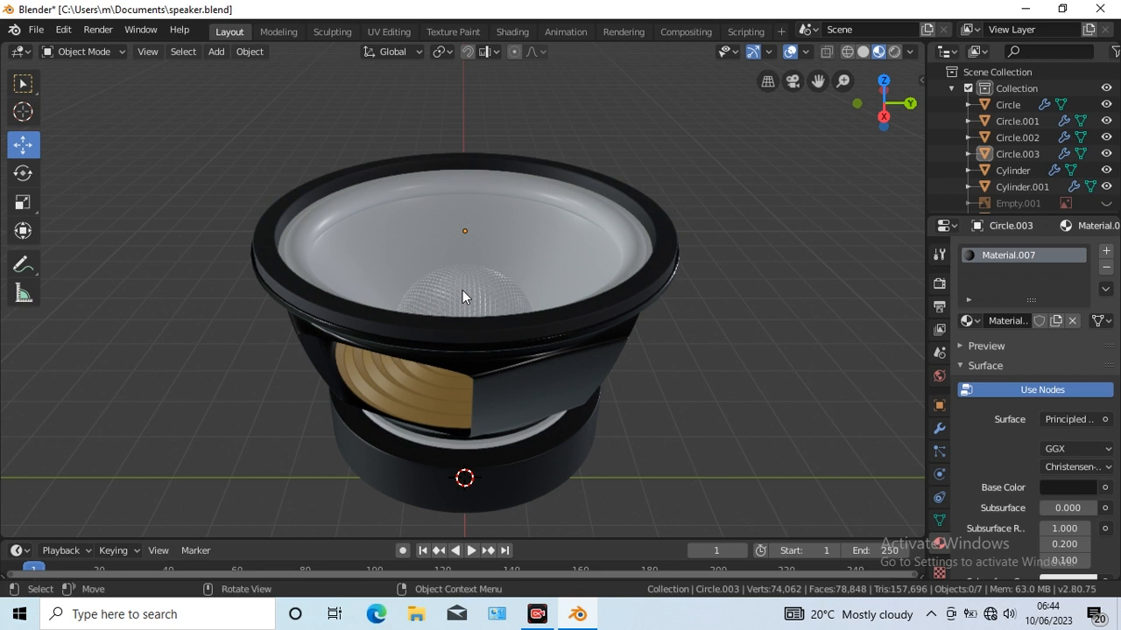
Step: Give the mesh dome a black material and the cone an orange-red one
click(462, 291)
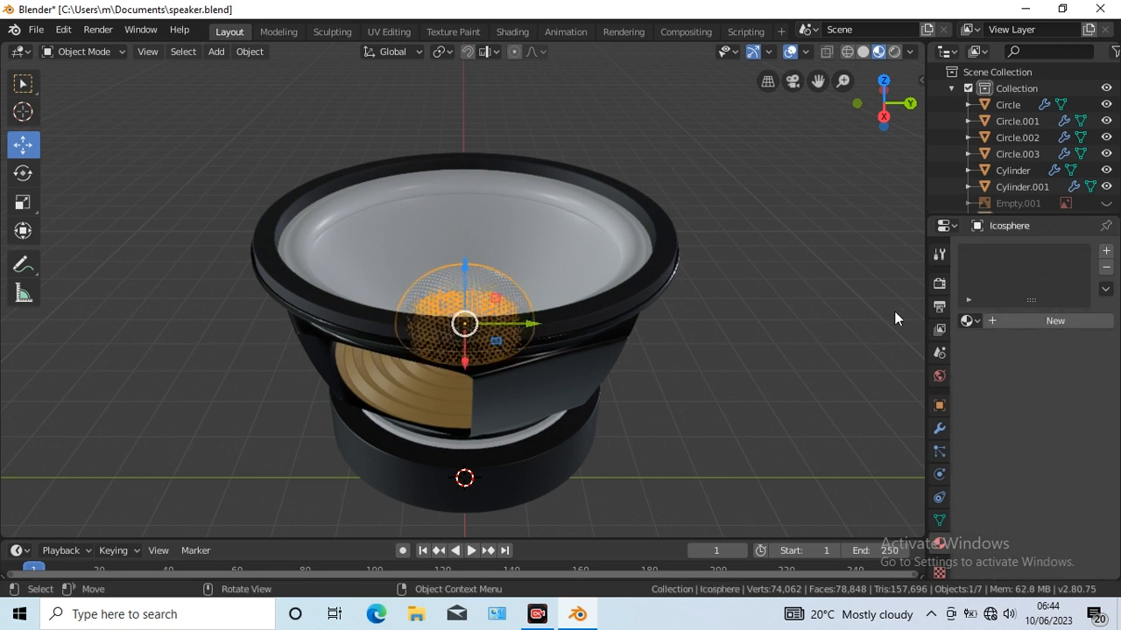
click(749, 305)
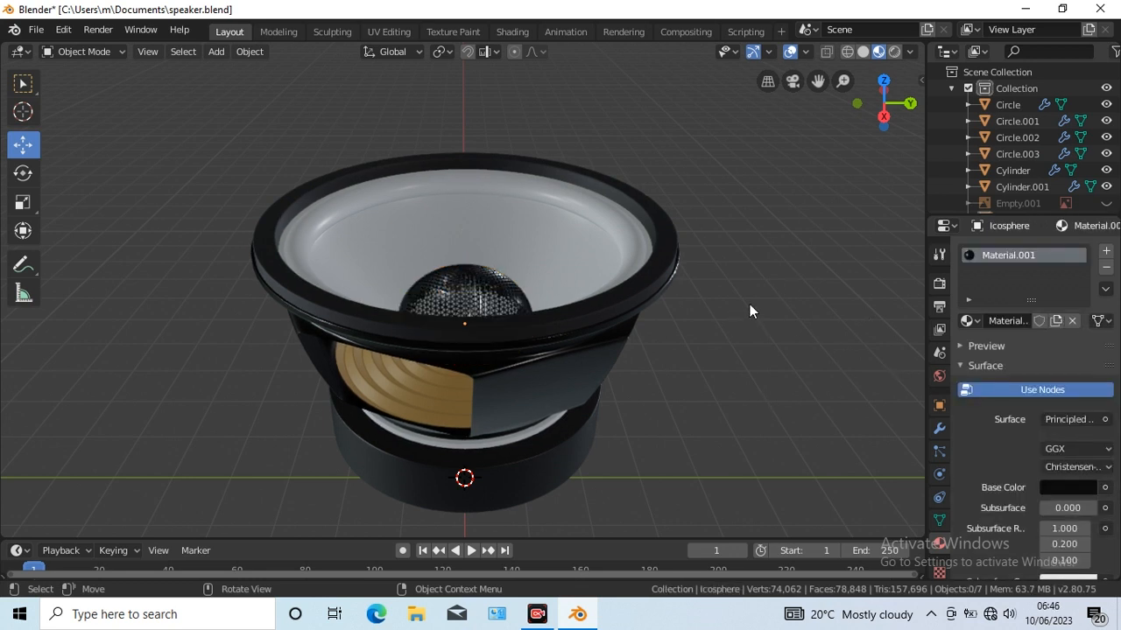
click(562, 227)
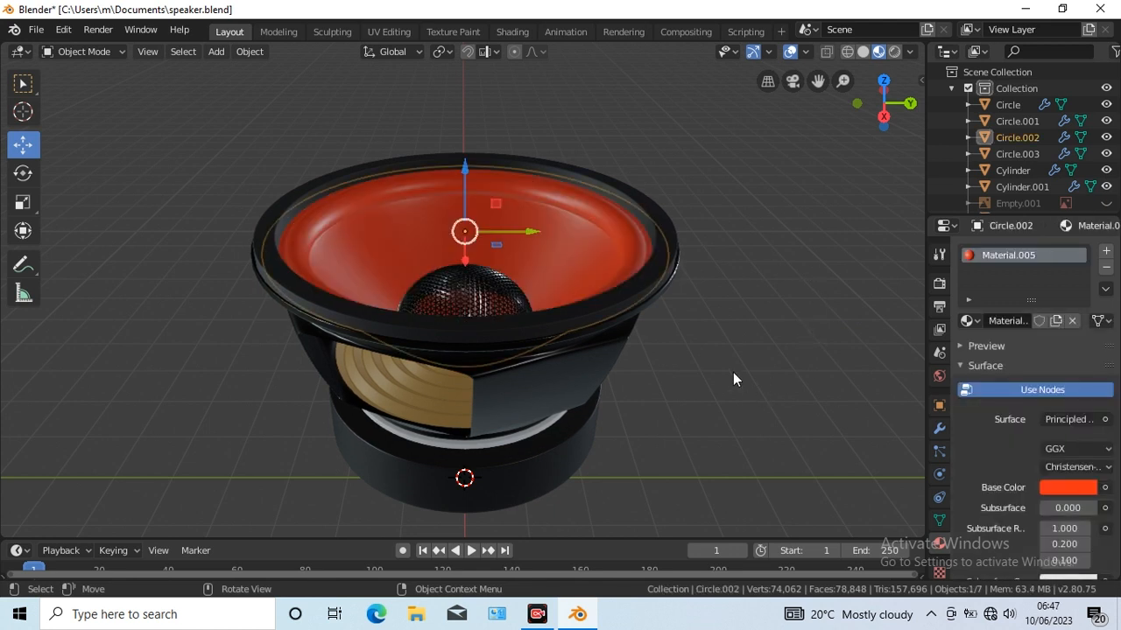
click(734, 374)
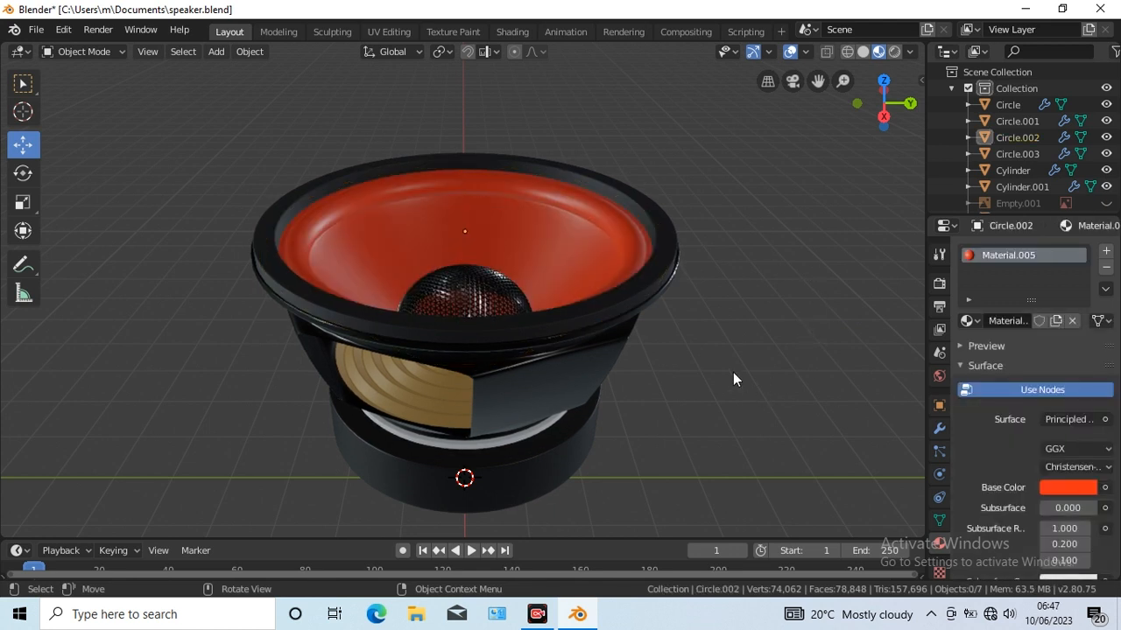
Step: Give the inner cylinder between basket and magnet a yellow material, and hide the rim piece
click(499, 441)
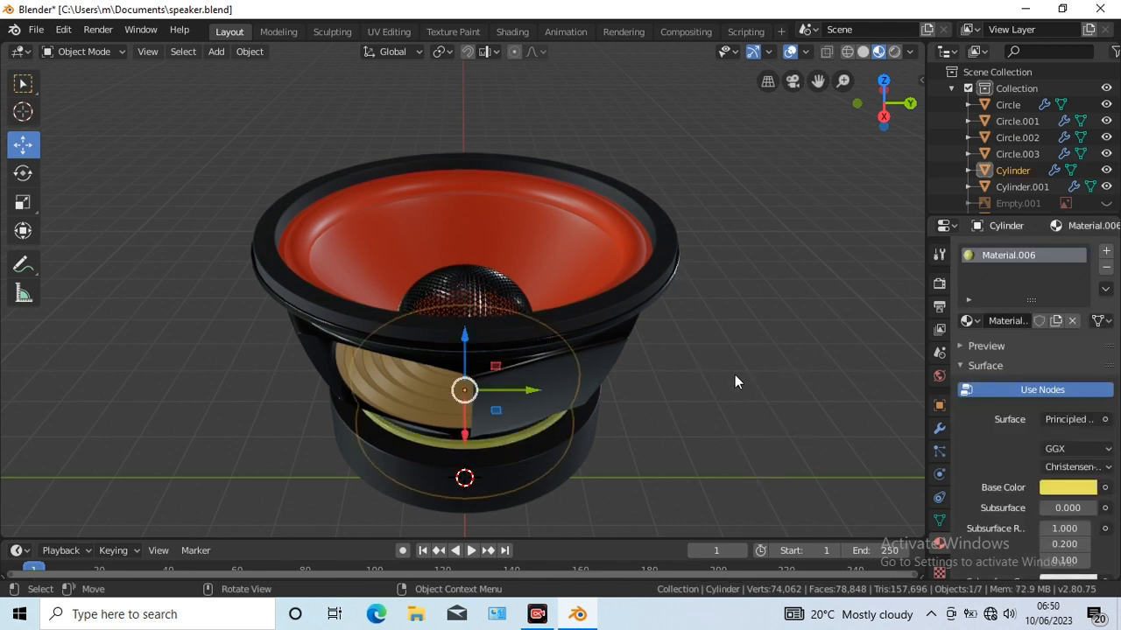
click(735, 376)
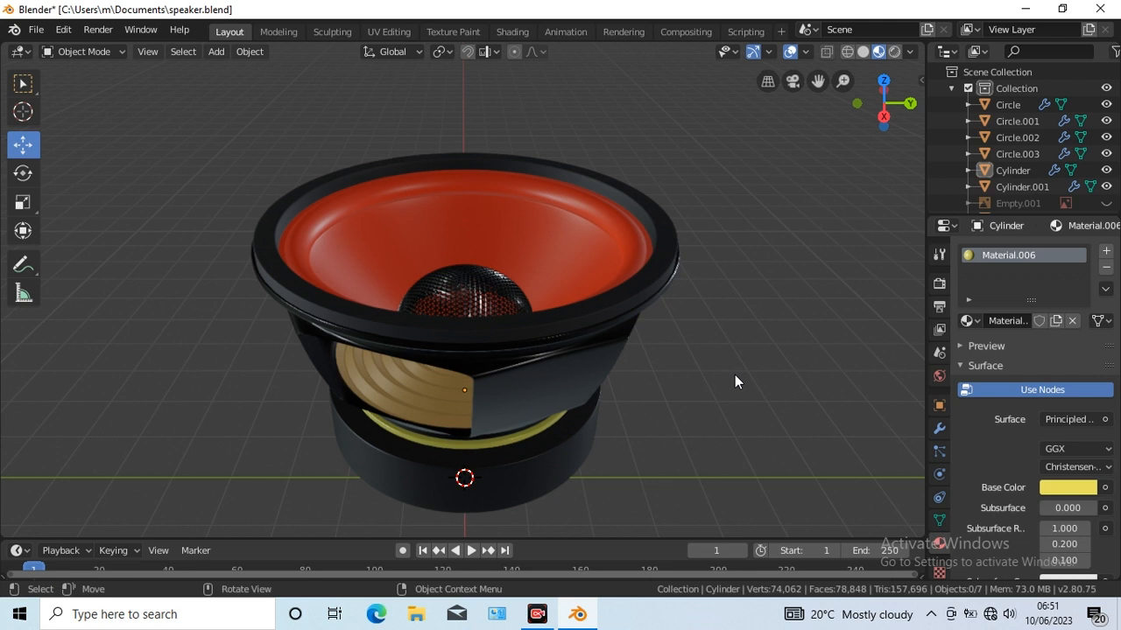
click(654, 232)
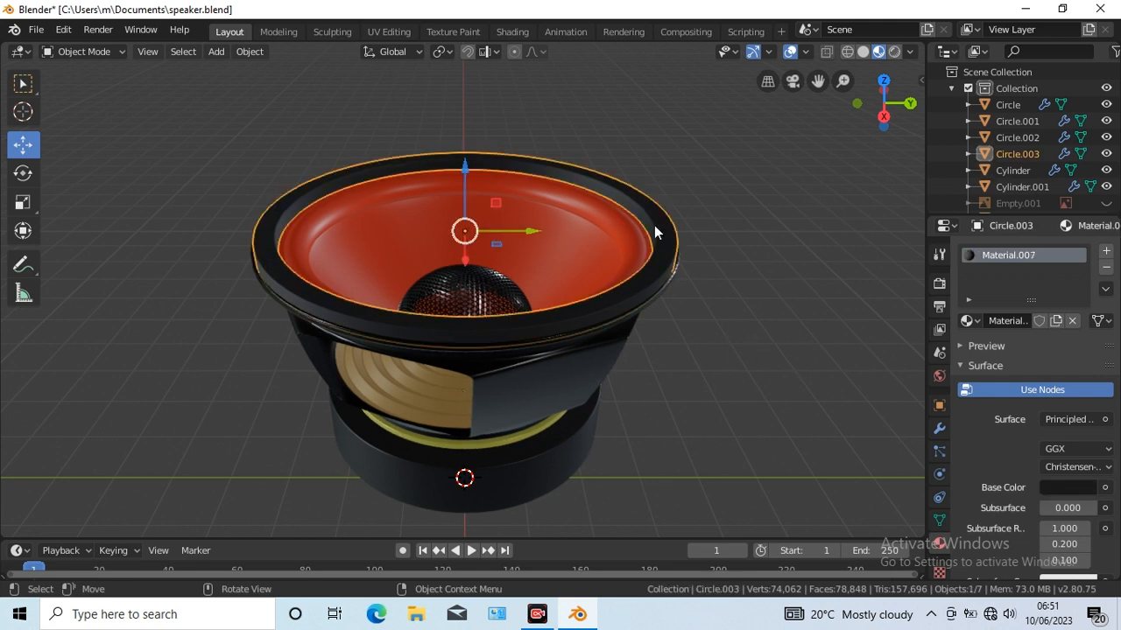
click(1105, 155)
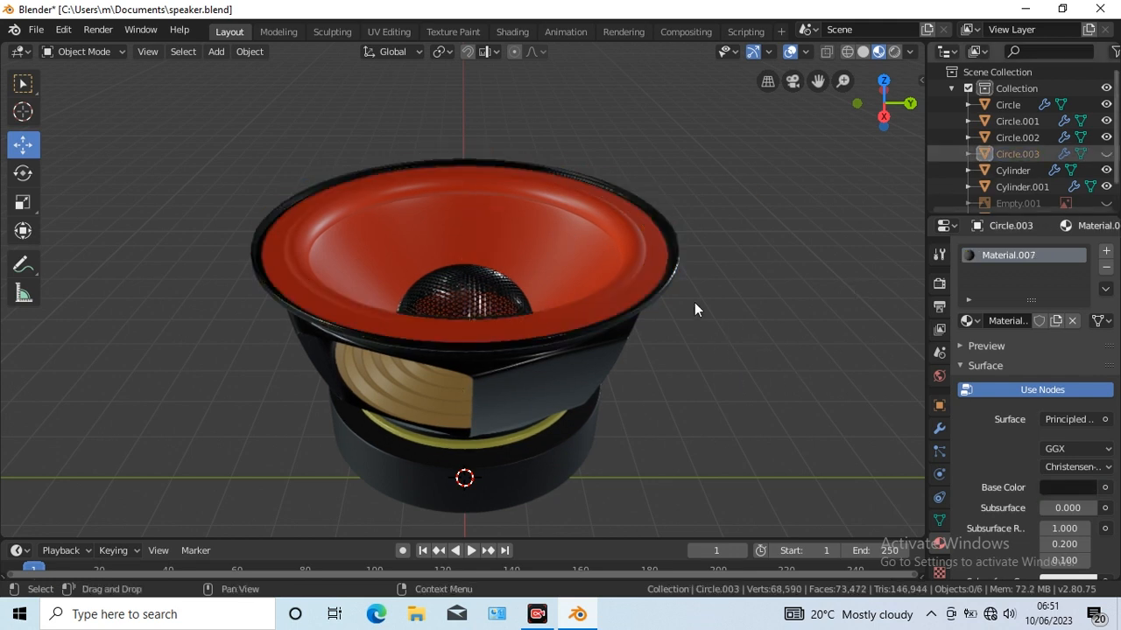
Step: Give the cone's outer surround faces a second, black material and unhide the rim piece
key(KP_8)
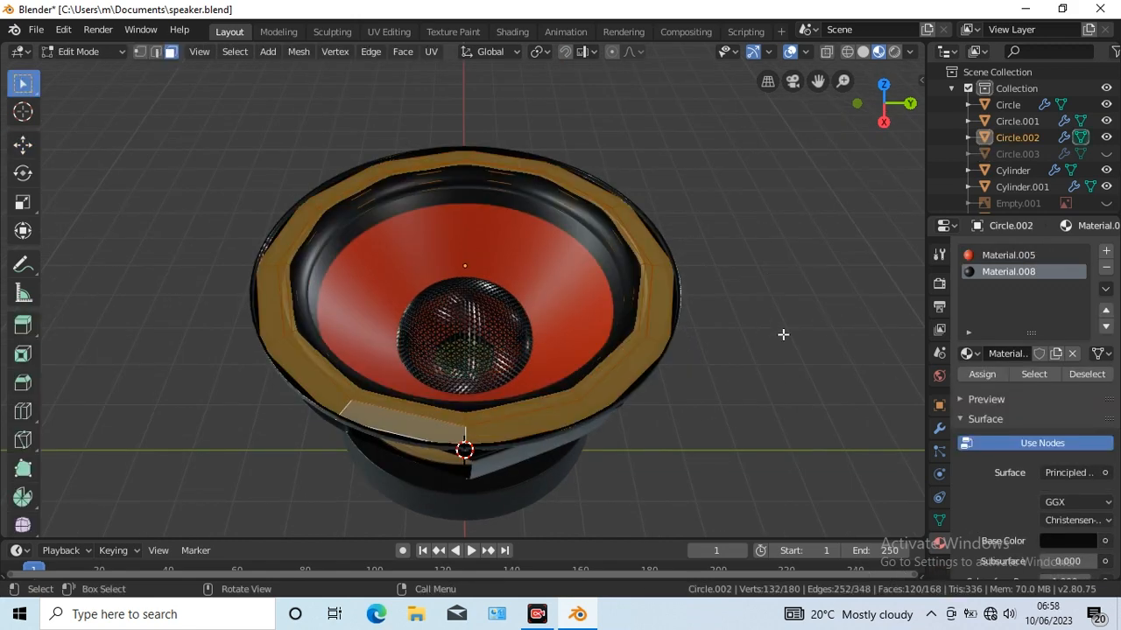
key(Tab)
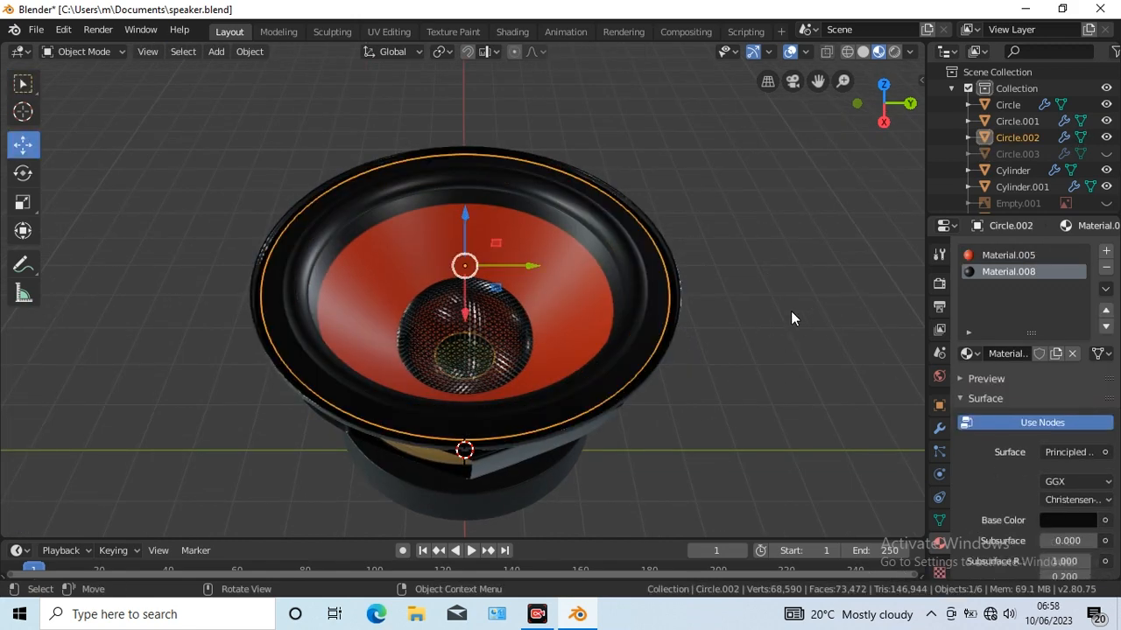
click(1106, 154)
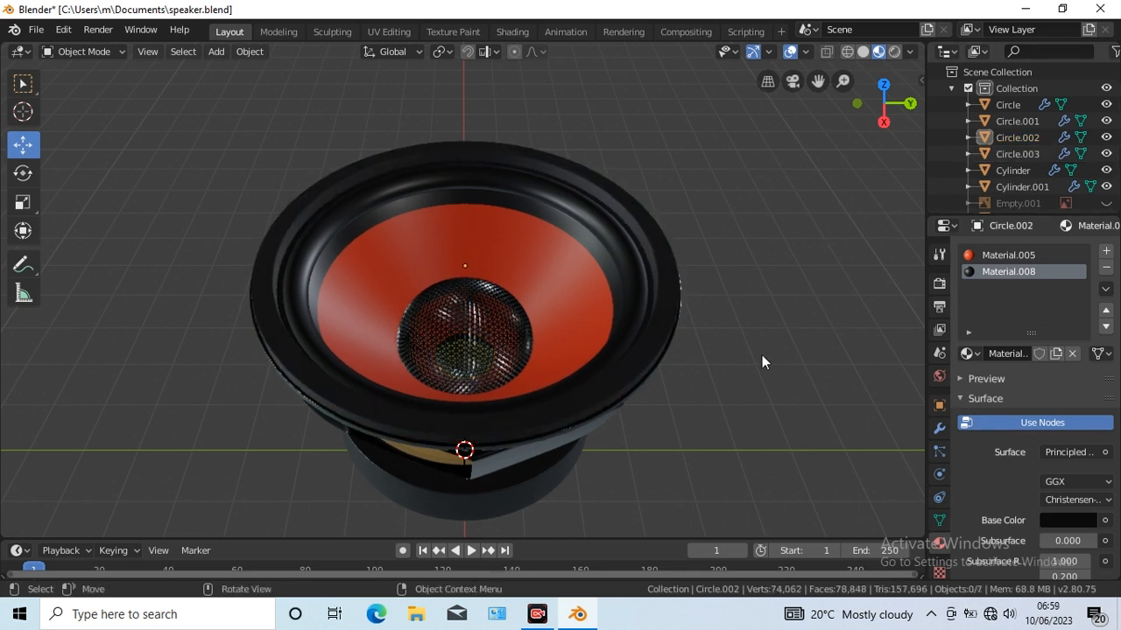
key(KP_8)
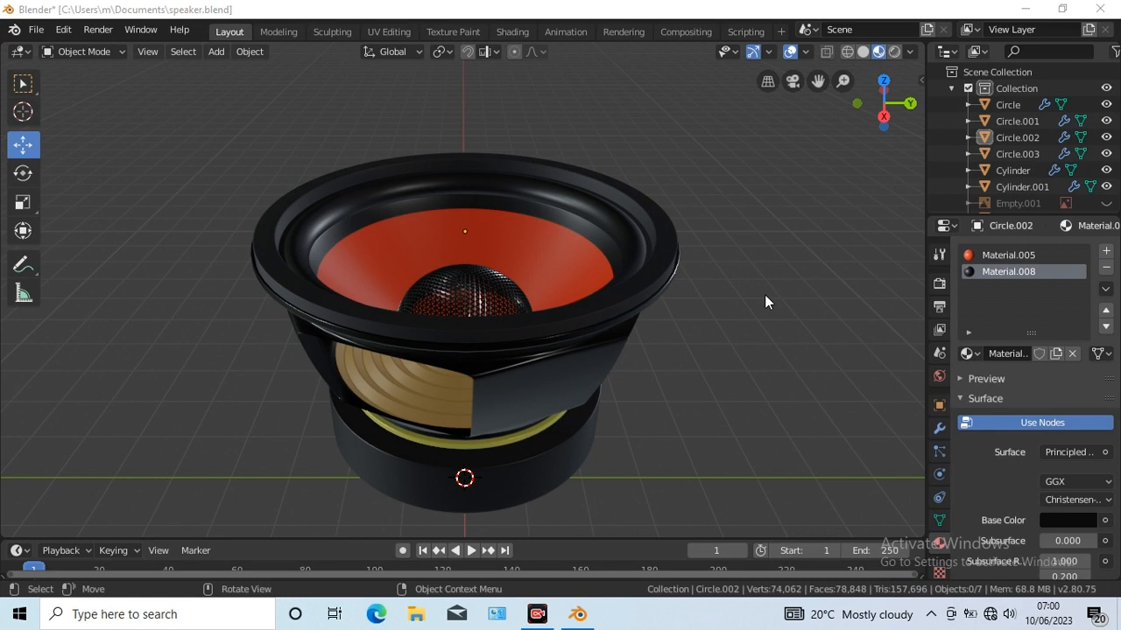
click(26, 84)
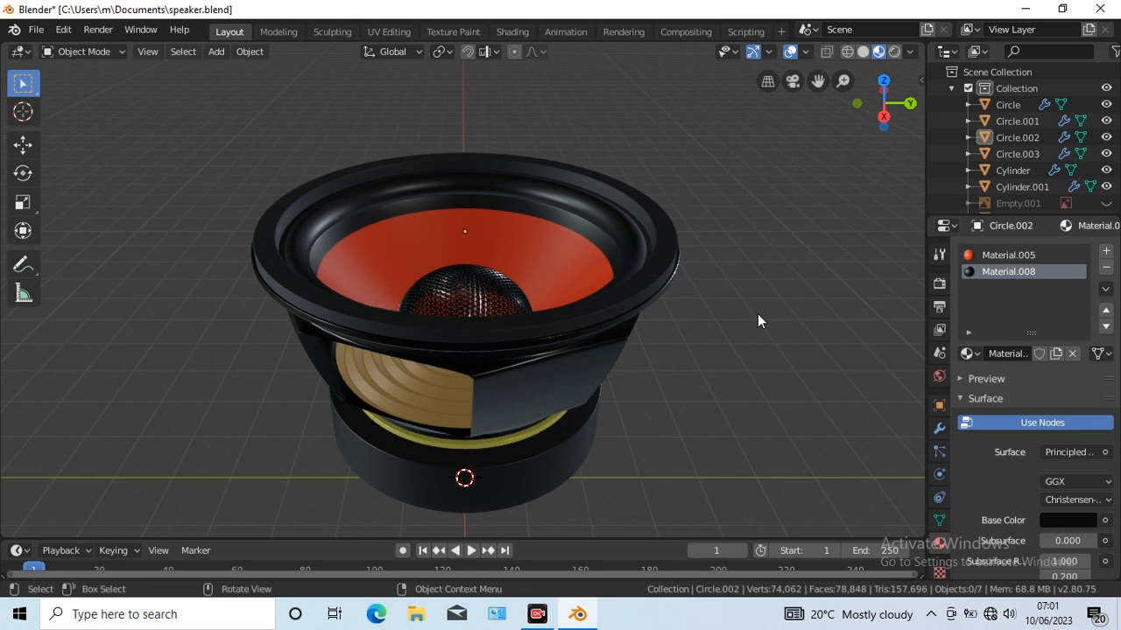
Step: Examine the coloured speaker from the side, from below and from straight above to check its materials
key(KP_2)
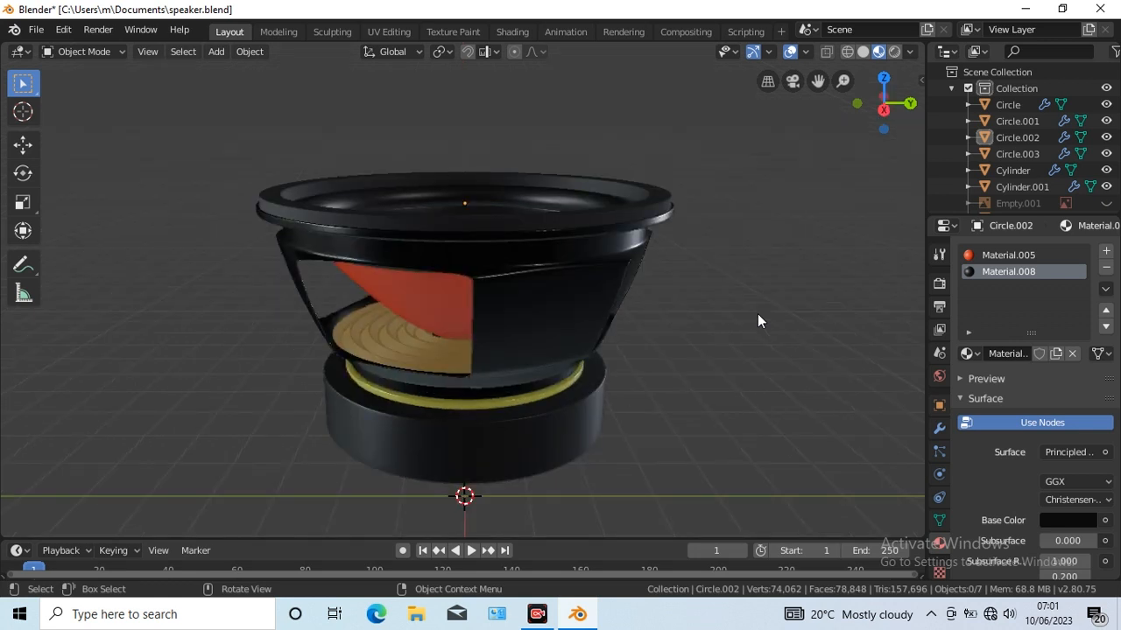
key(KP_2)
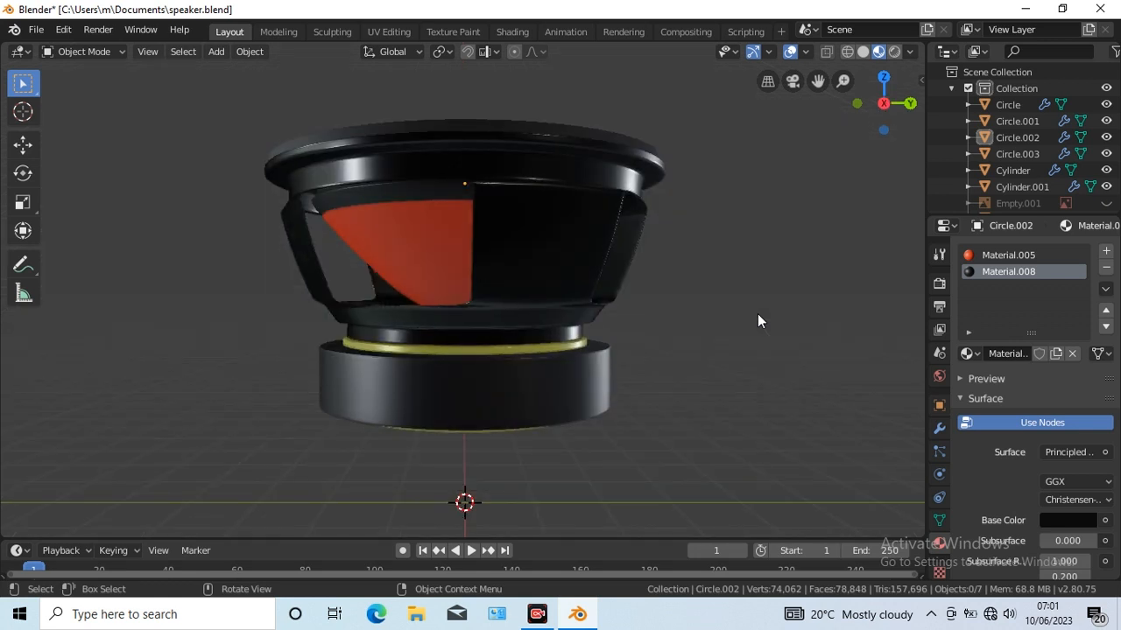
key(KP_2)
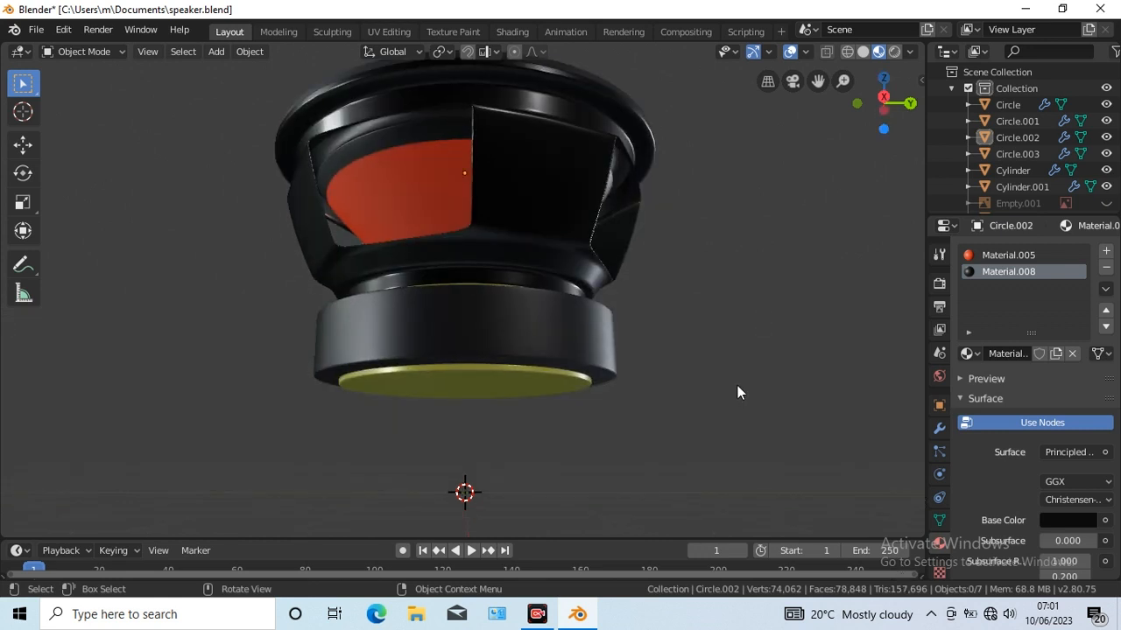
key(KP_2)
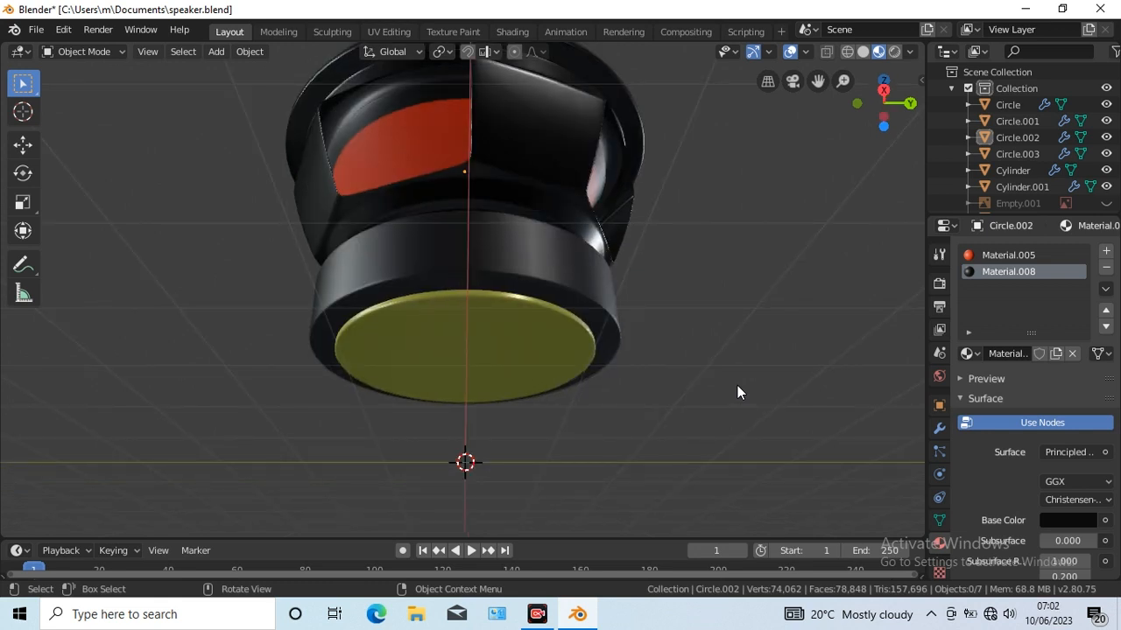
key(KP_8)
key(KP_8)
key(KP_8)
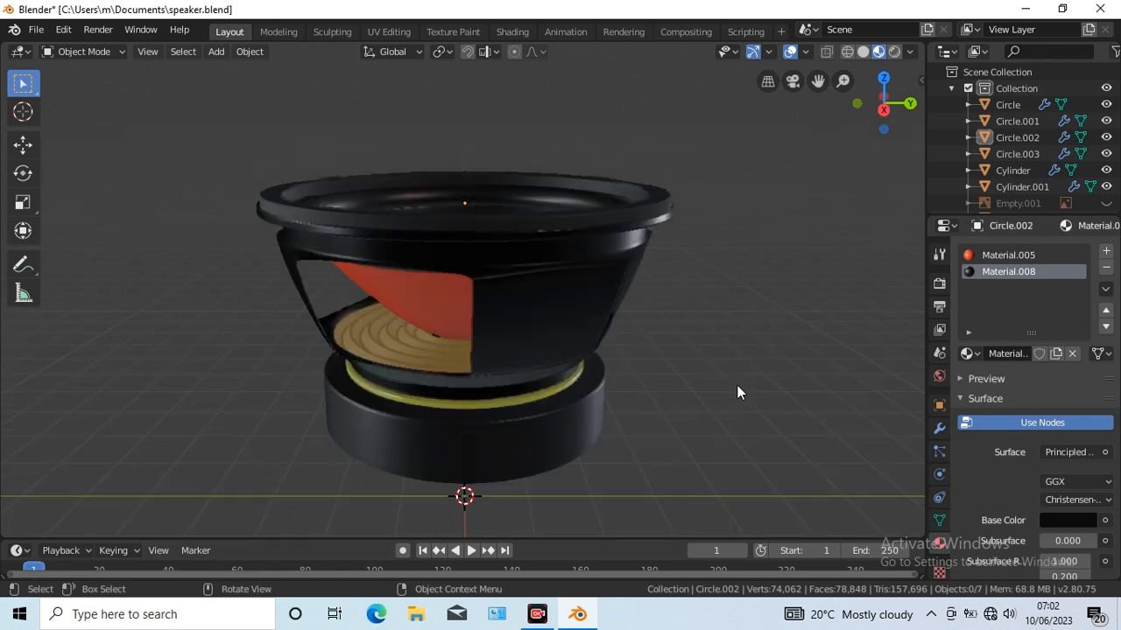
key(KP_8)
key(KP_8)
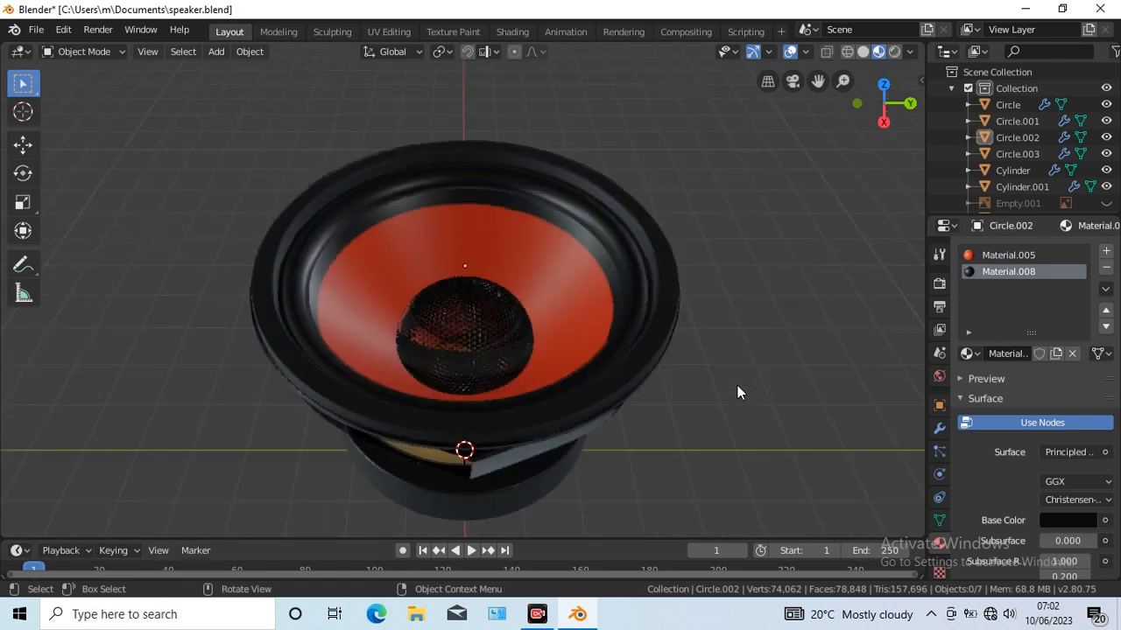
key(KP_8)
key(KP_8)
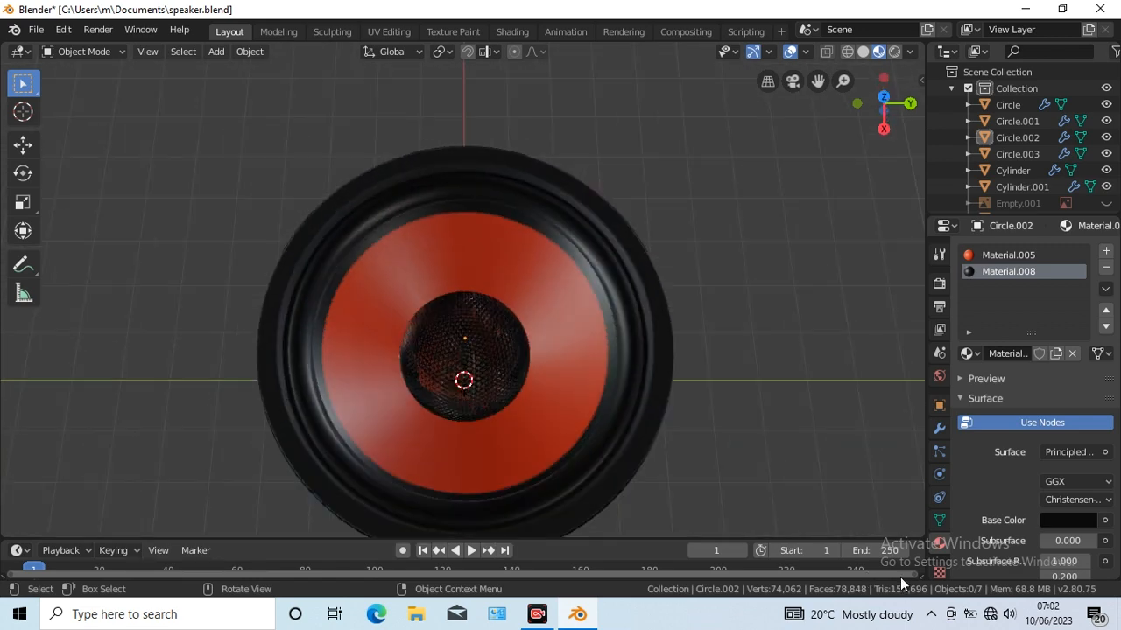
key(KP_8)
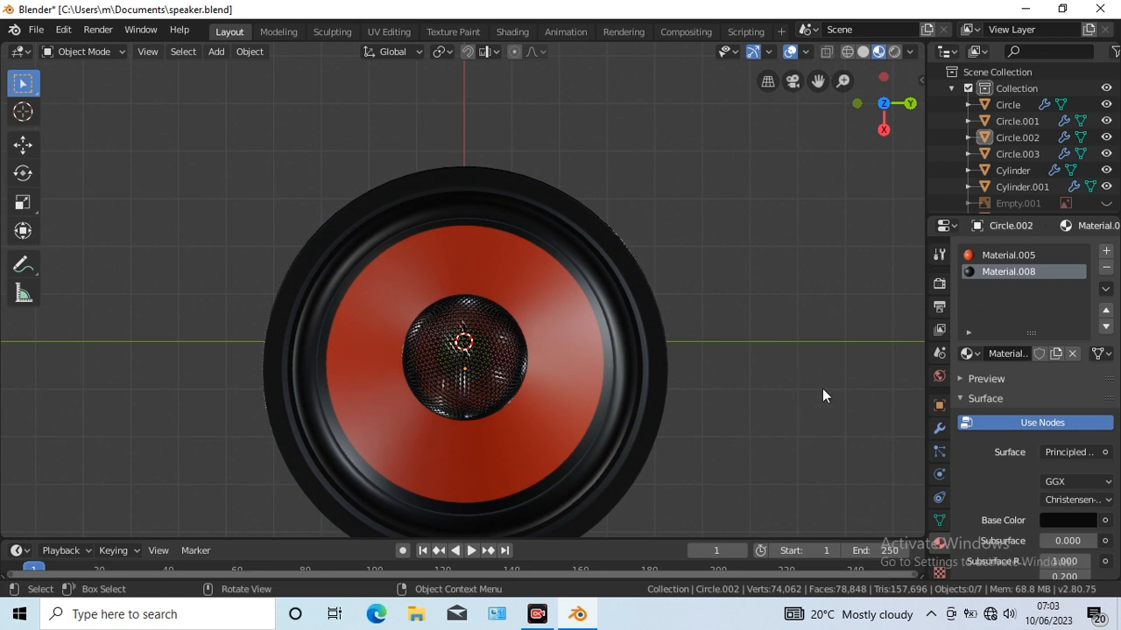
key(KP_8)
key(KP_2)
key(KP_2)
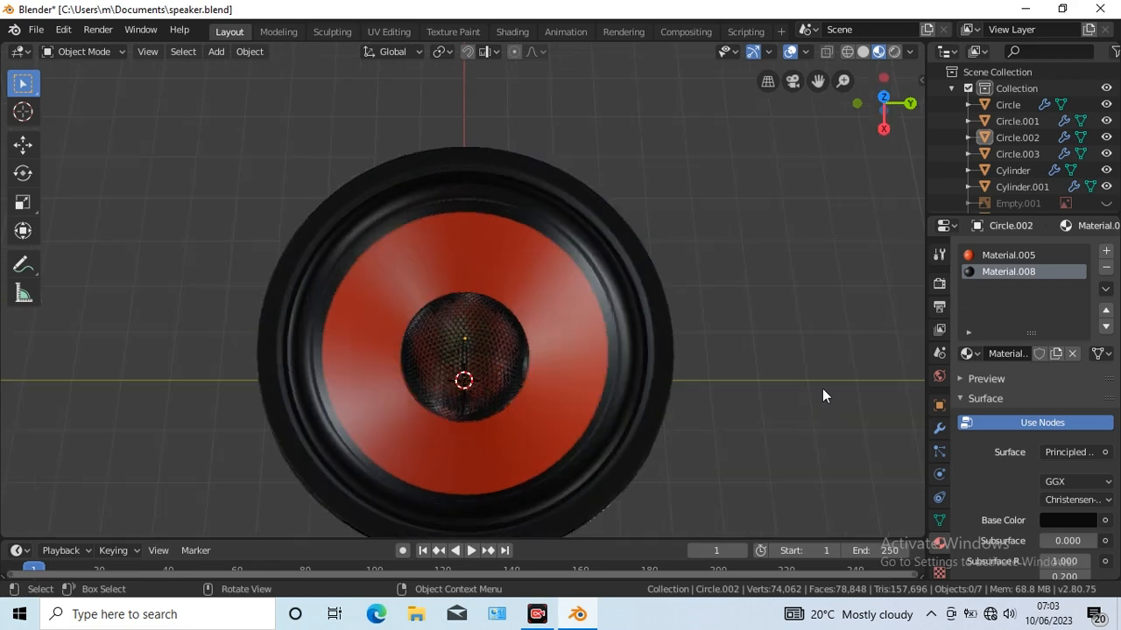
key(KP_2)
key(KP_2)
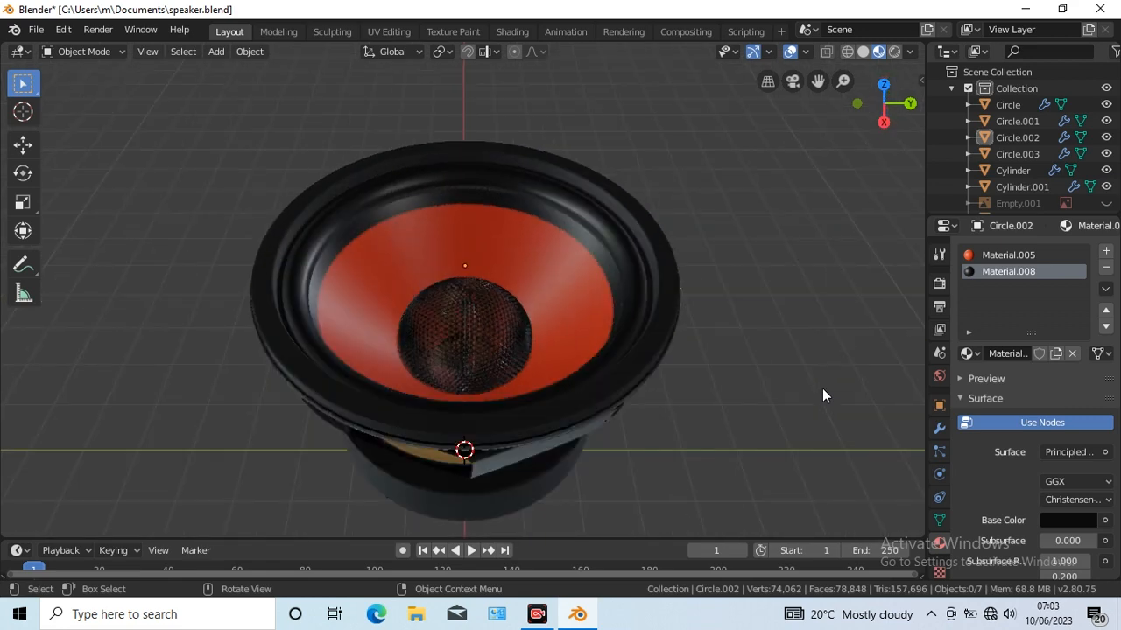
key(KP_2)
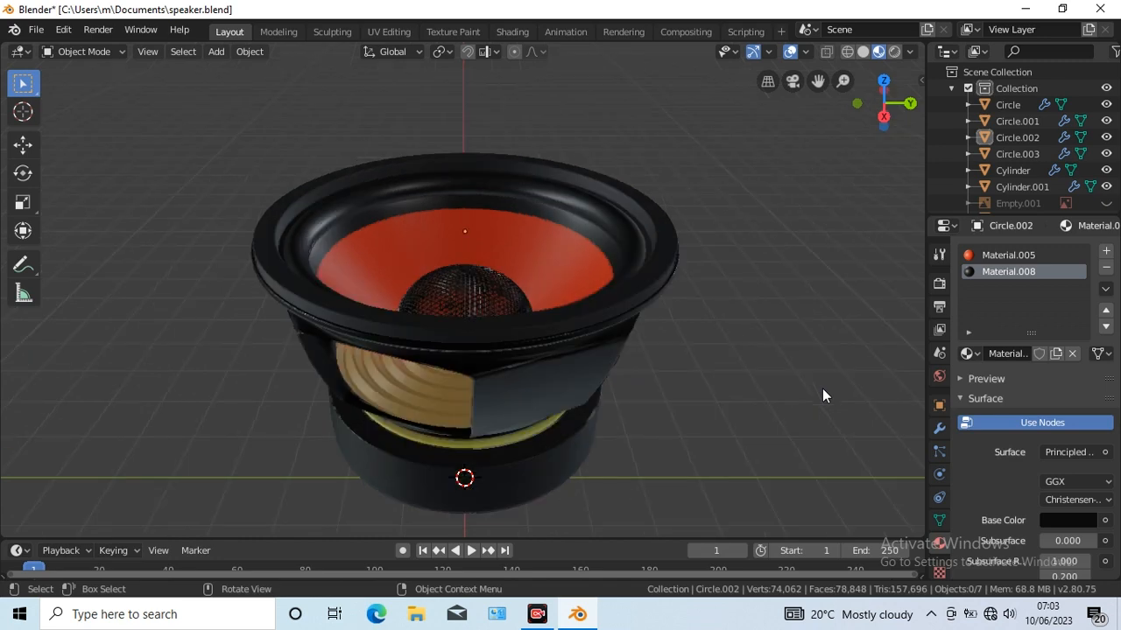
key(KP_2)
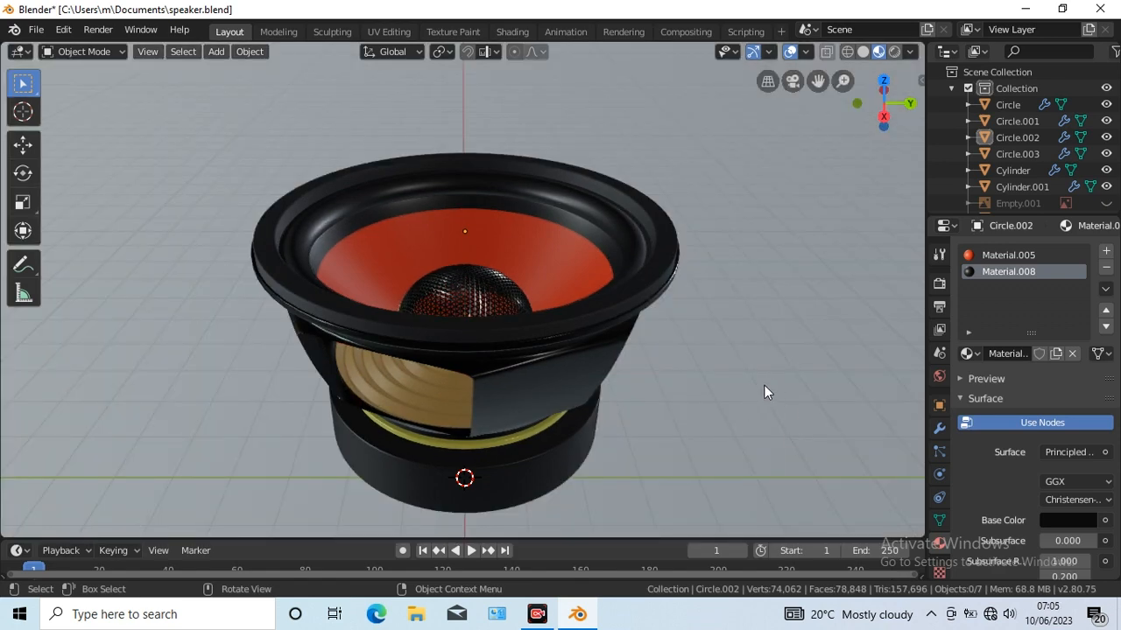
Step: Inspect the finished speaker all the way around its vertical axis against the light grey background
key(KP_4)
key(KP_4)
key(KP_4)
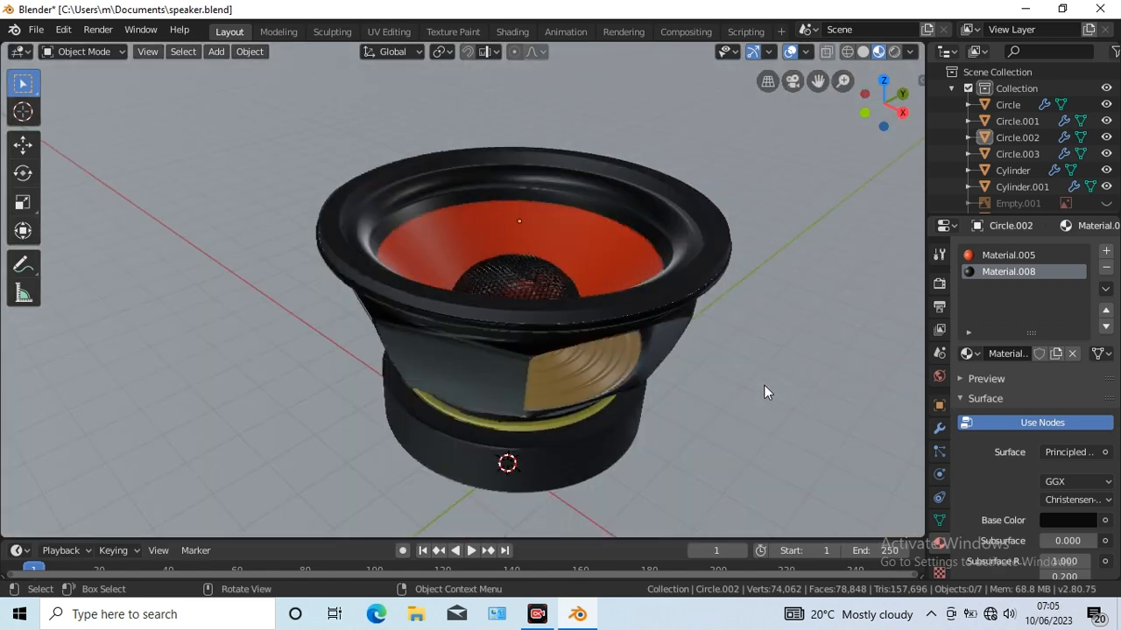
key(KP_4)
key(KP_4)
key(KP_4)
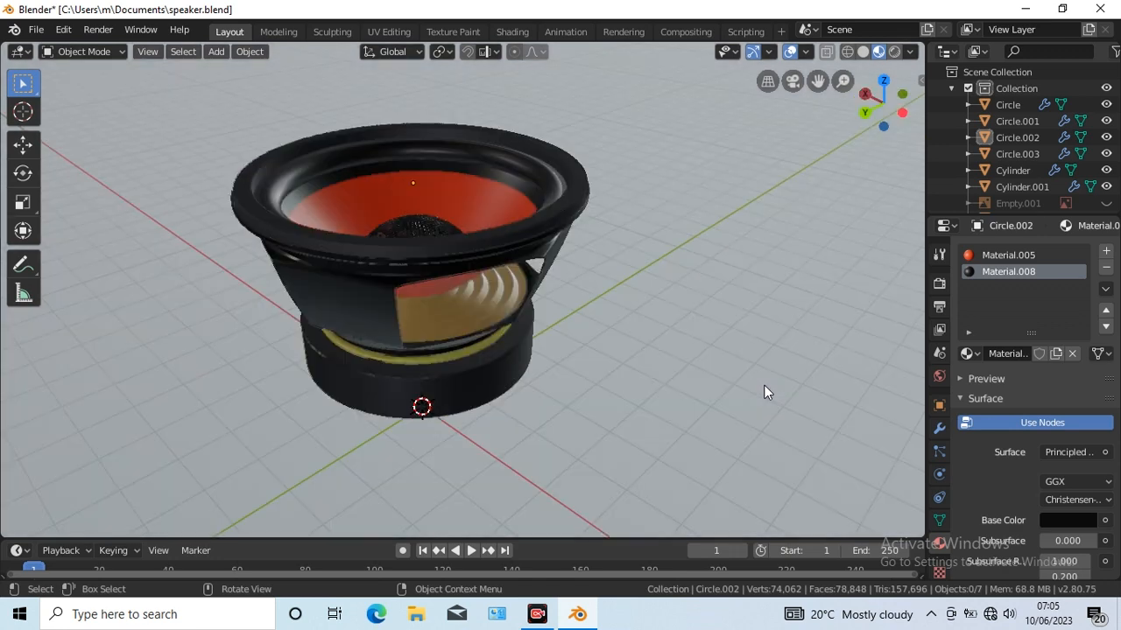
key(KP_4)
key(KP_4)
key(KP_4)
key(KP_4)
key(KP_4)
key(KP_4)
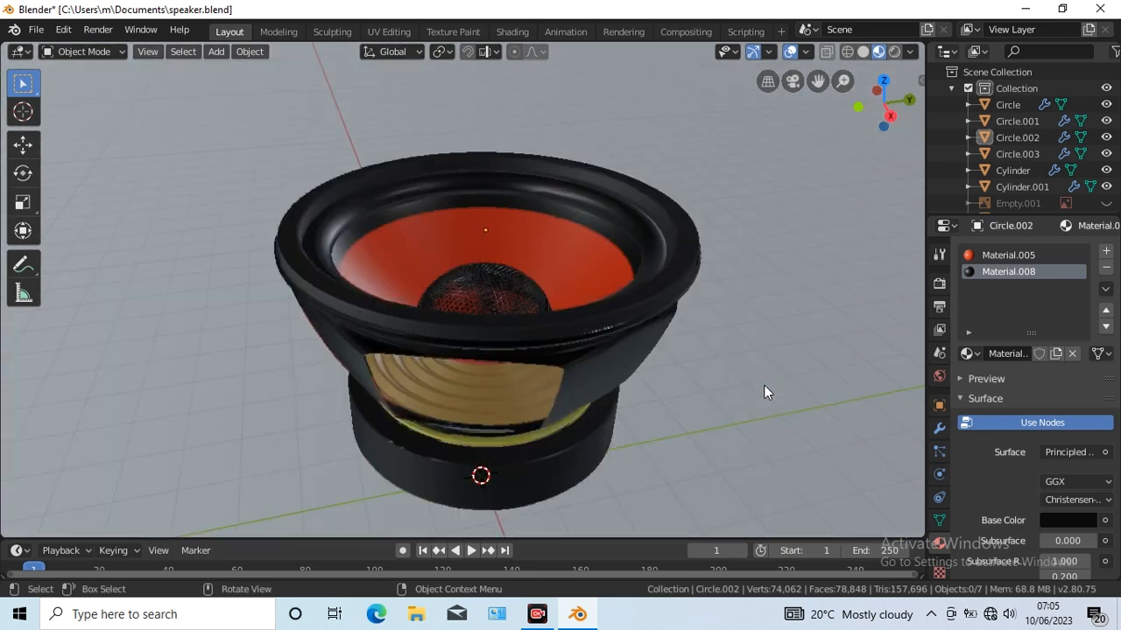
key(KP_4)
key(KP_4)
key(KP_4)
key(KP_4)
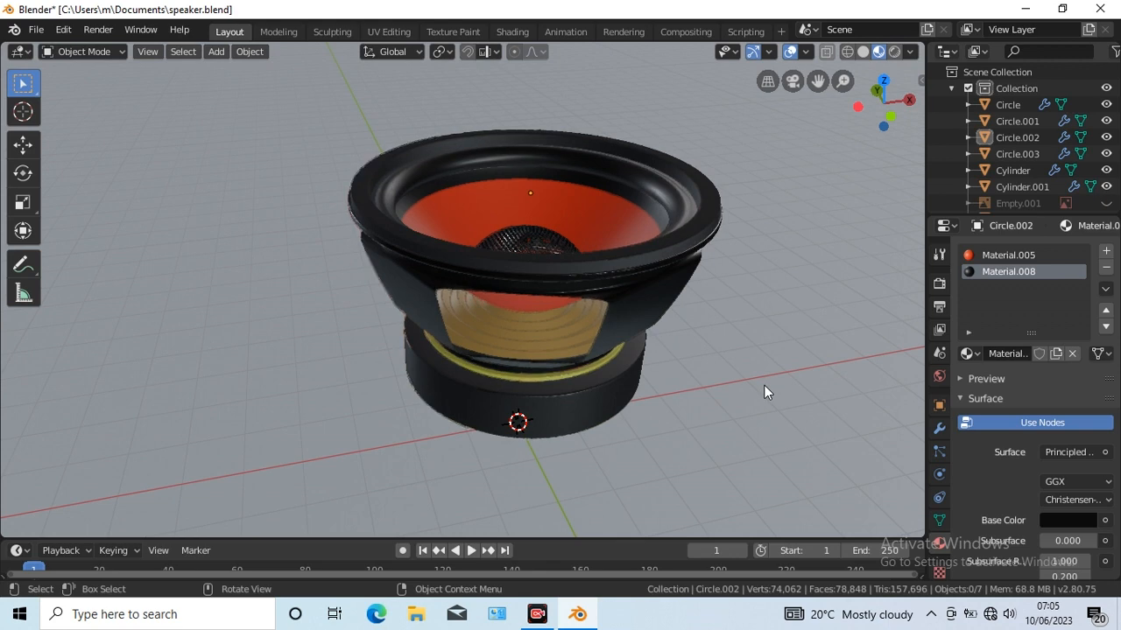